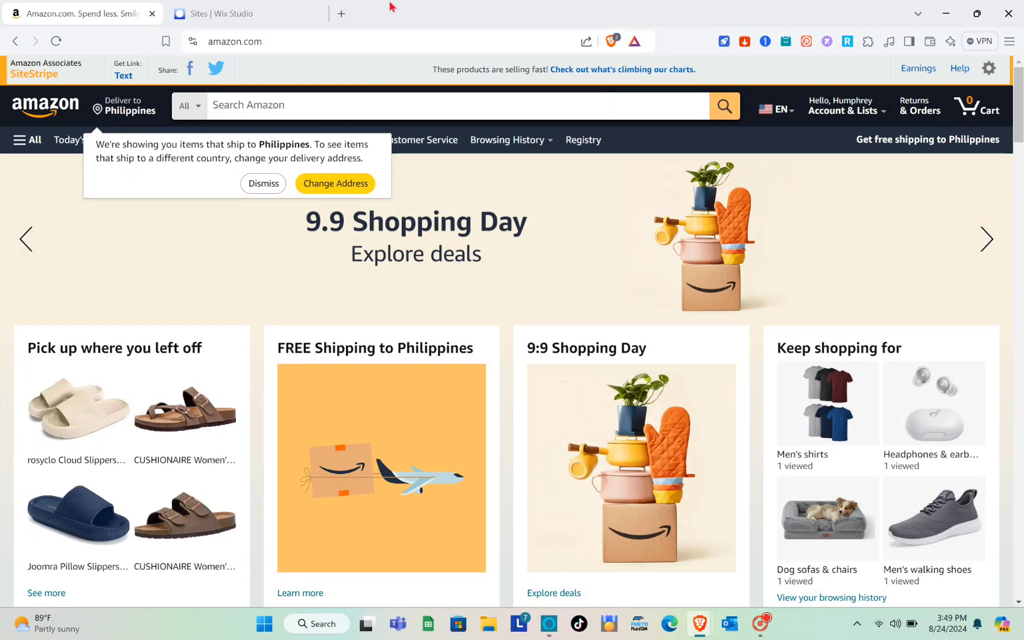
- Look over the open Amazon and Wix Studio pages and dismiss the delivery address notice on Amazon
left_click(230, 7)
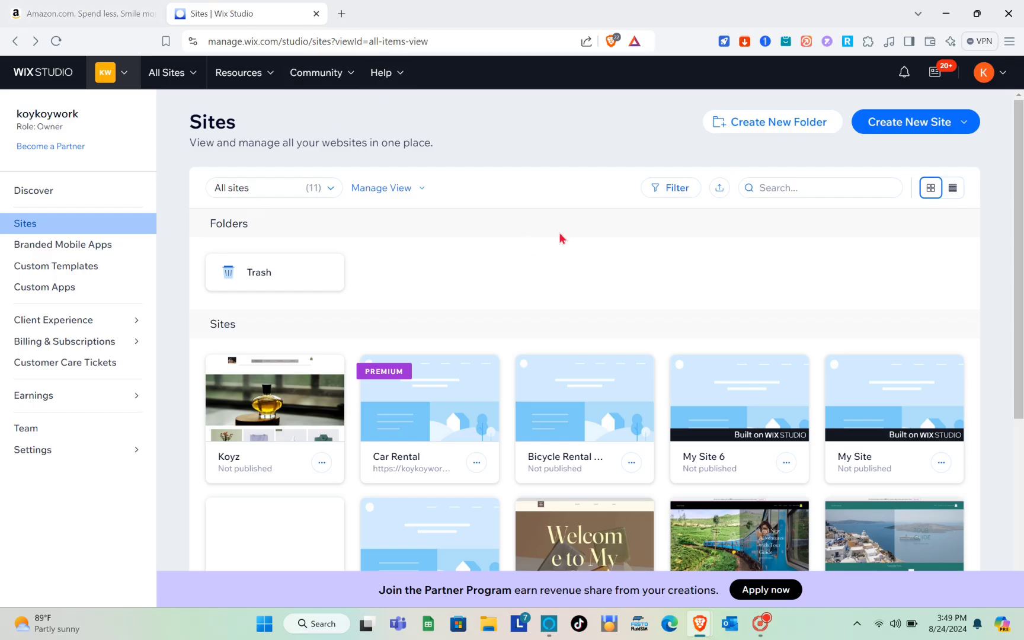
left_click(58, 7)
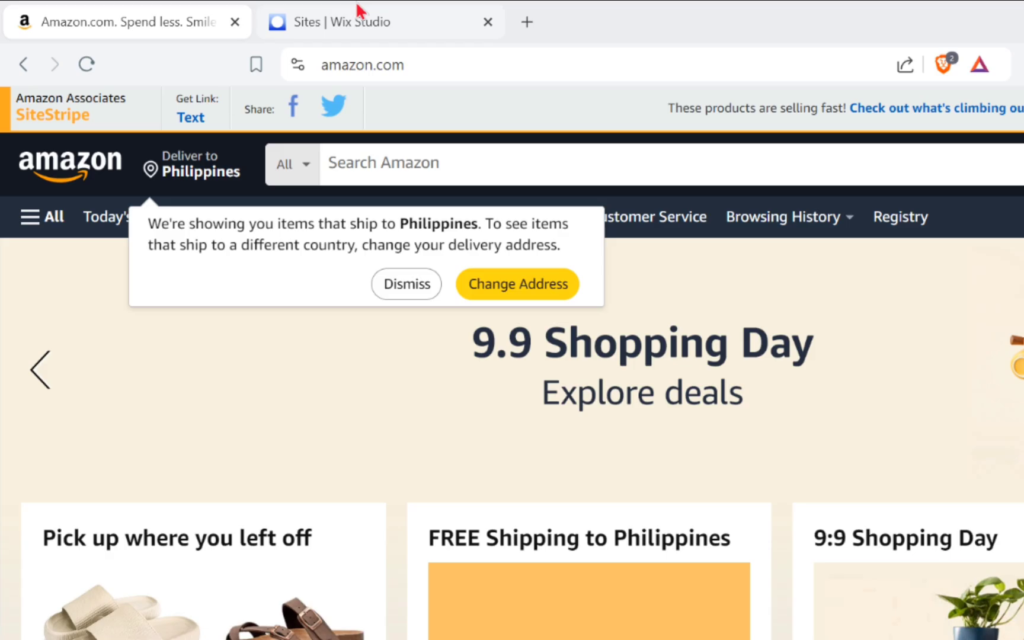
left_click(232, 9)
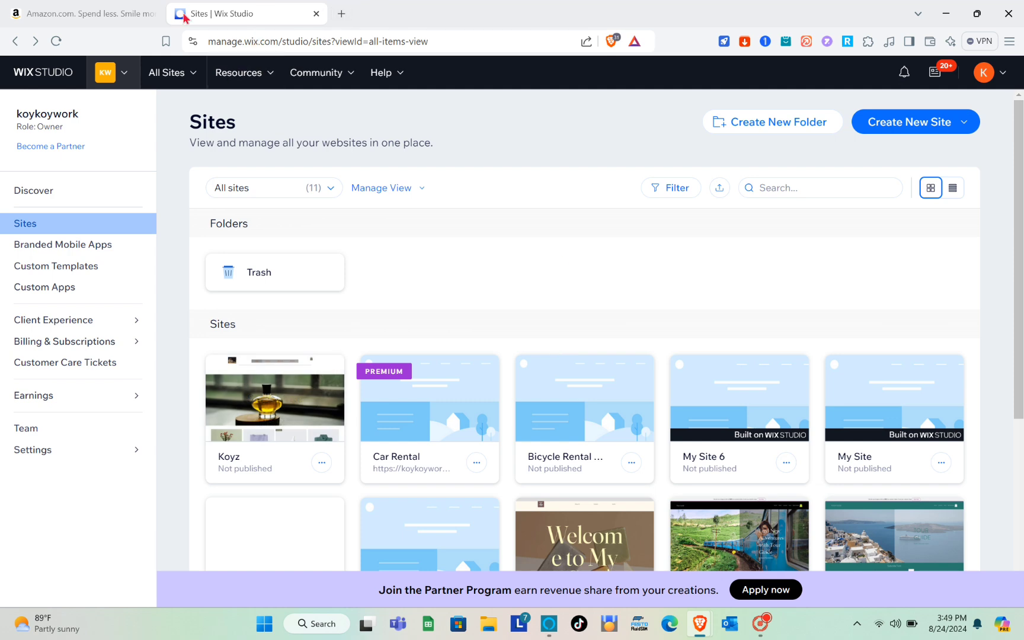
left_click(131, 8)
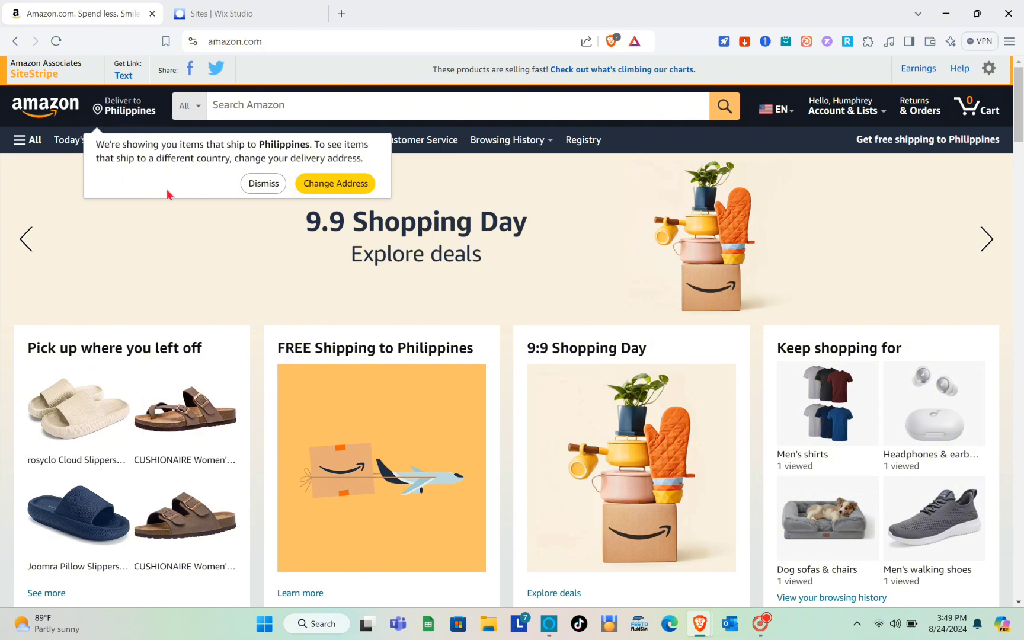
left_click(265, 190)
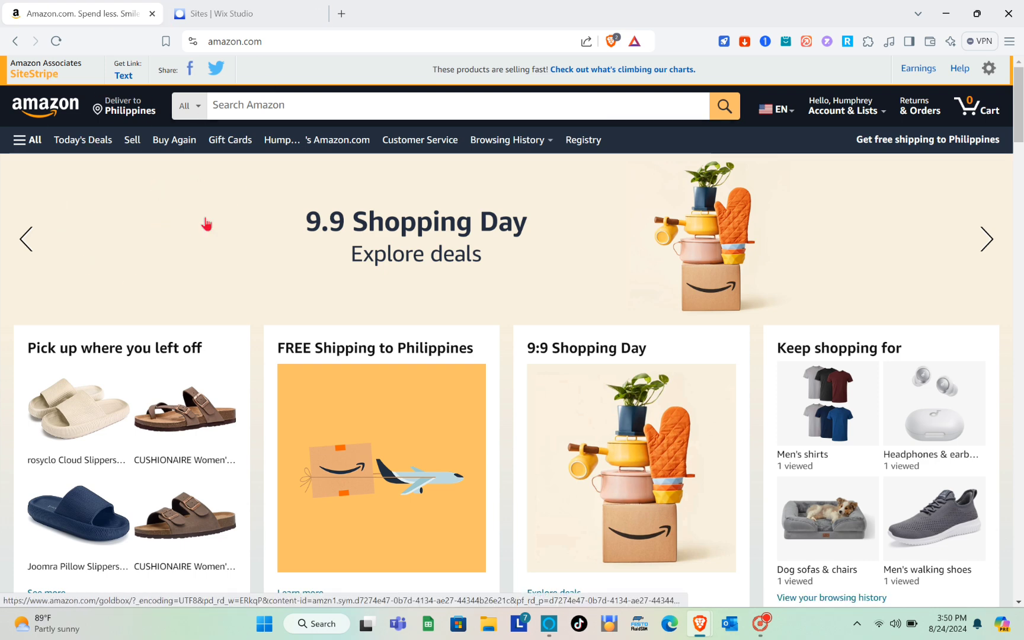
- Open the Amazon Associates home page in a new browser tab by searching for "amazon affiliate"
left_click(341, 13)
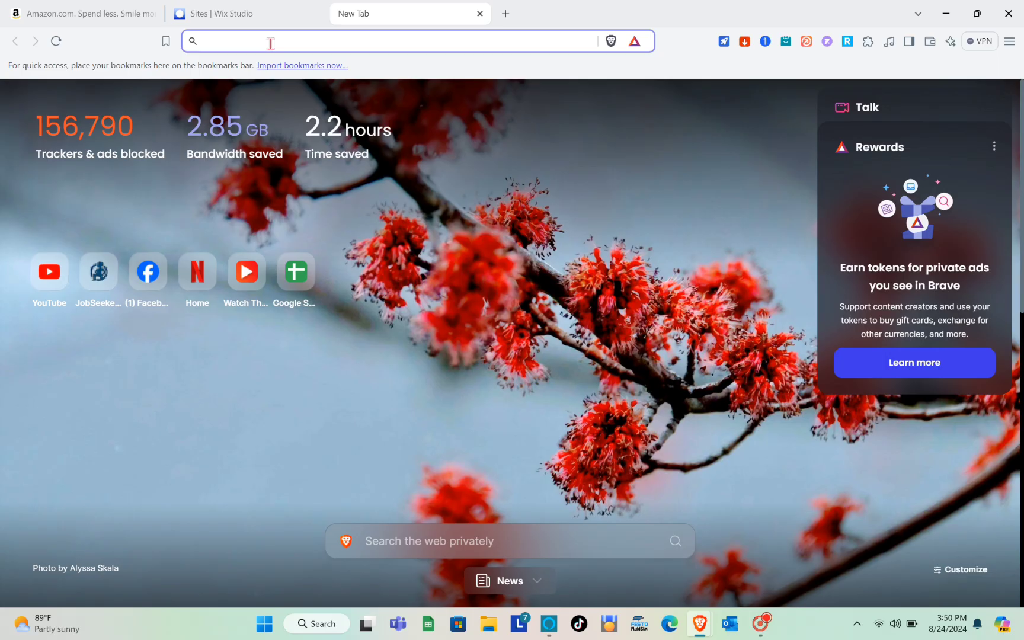
type("amazon.com")
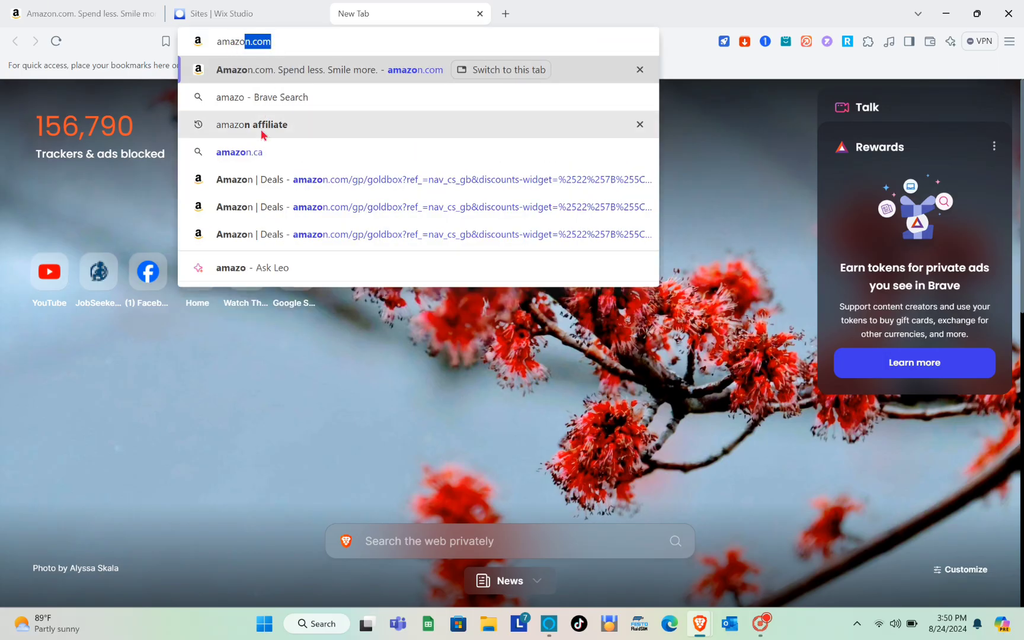
left_click(263, 124)
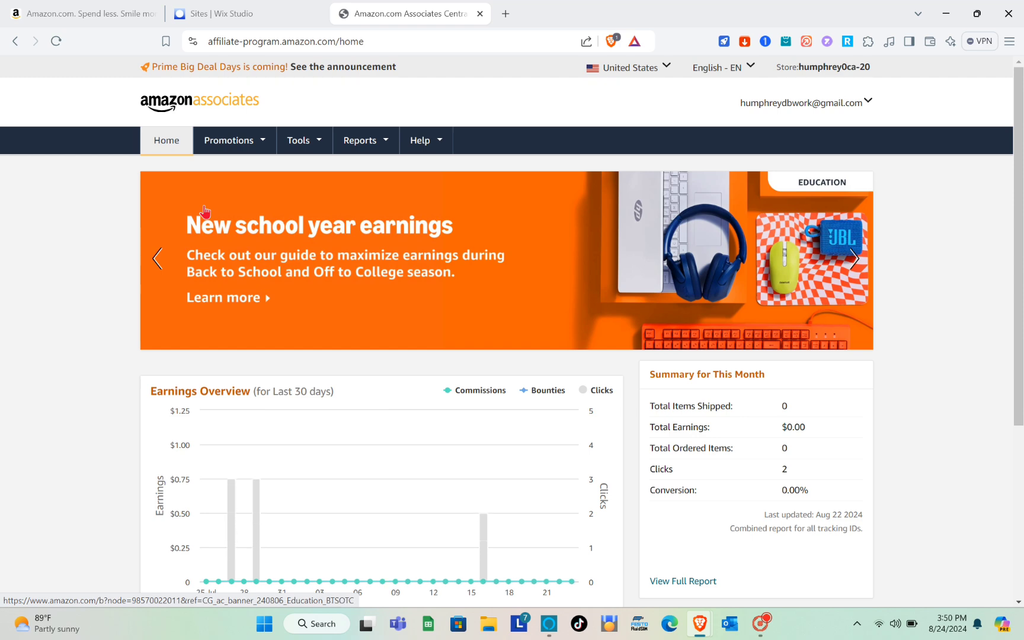
scroll(460, 292, "down", 4)
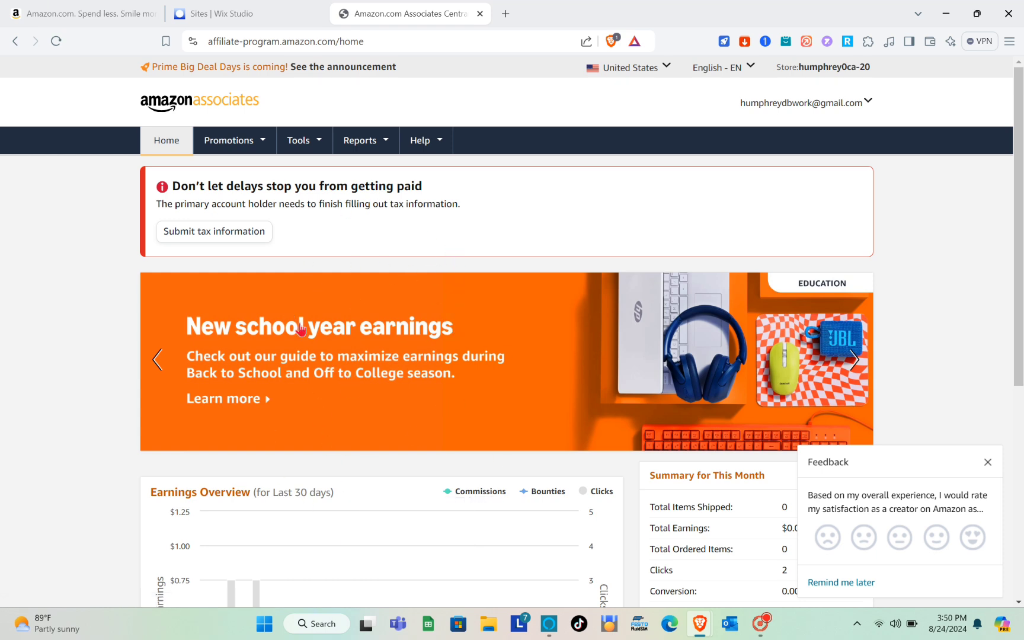
- Reorder the browser tabs so Amazon Associates sits beside the Amazon store, and switch to the Wix Studio sites page
left_click(39, 6)
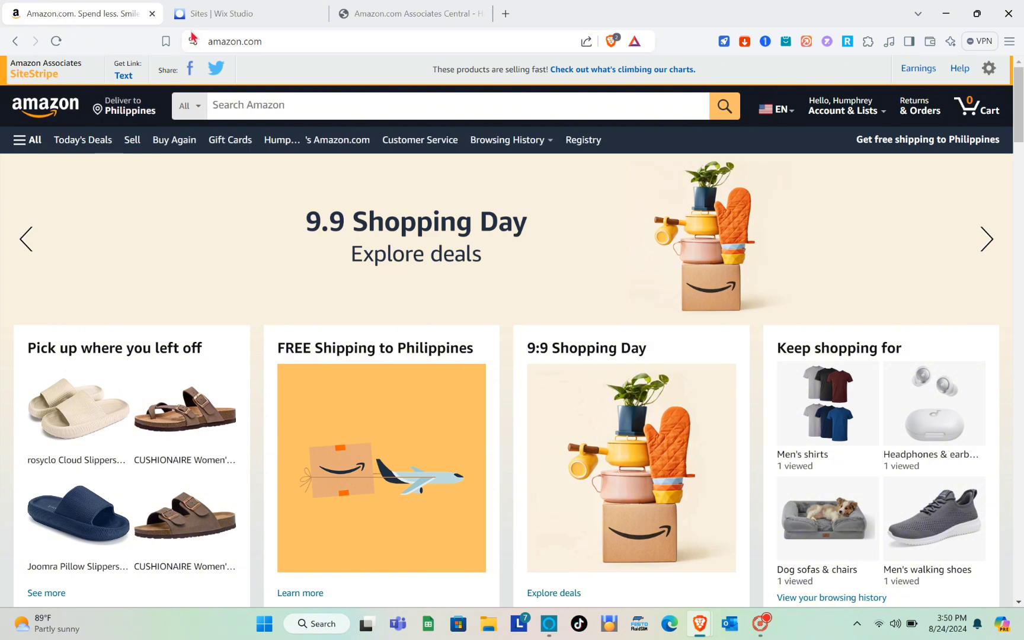
left_click(376, 7)
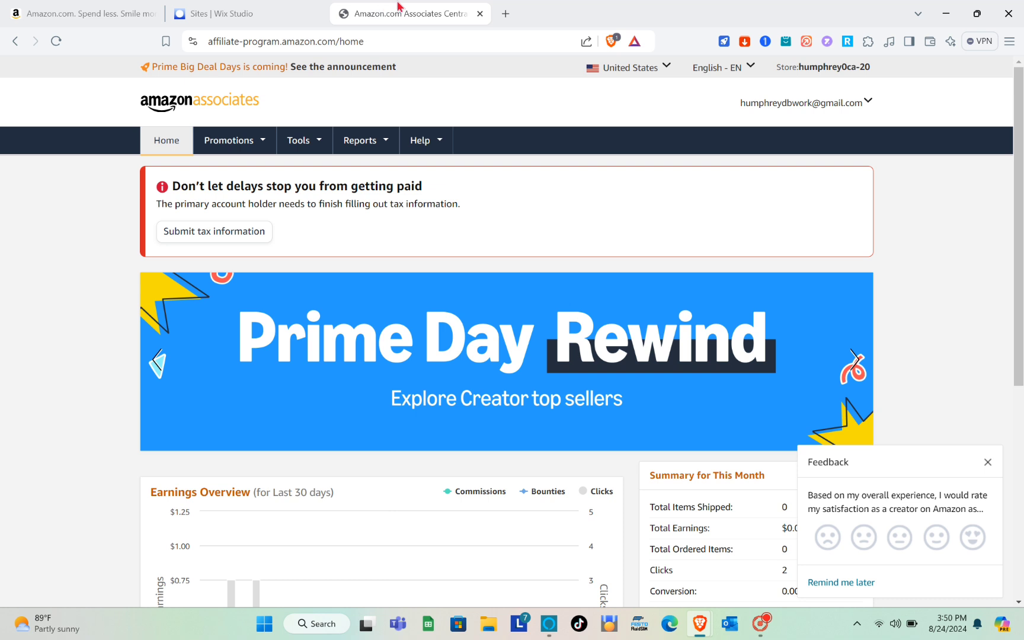
left_click_drag(397, 7, 189, 9)
left_click(375, 7)
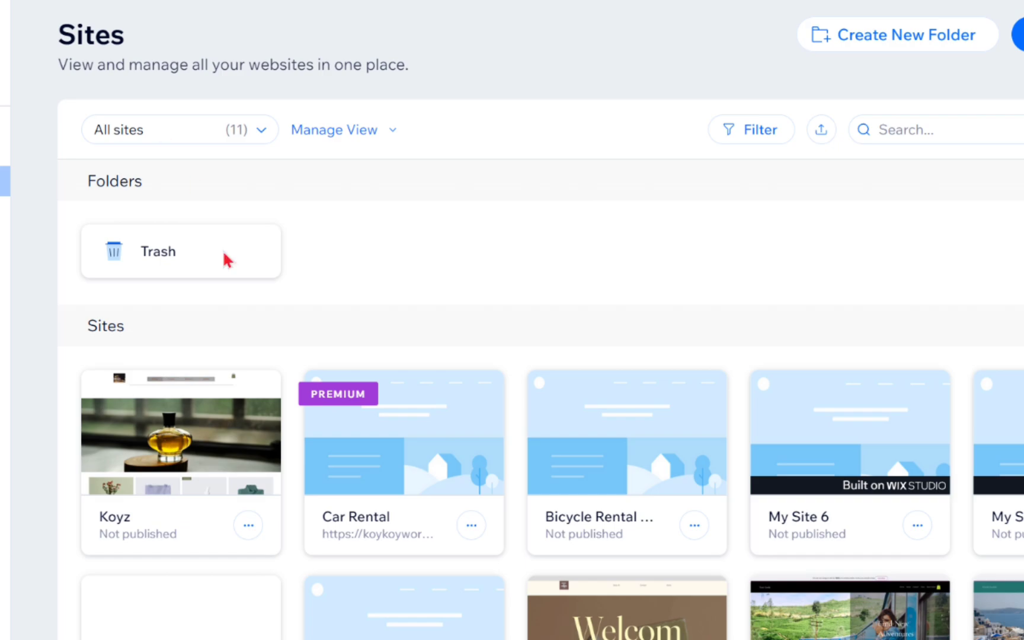
- Look through the existing sites and check which account is signed in
scroll(221, 338, "down", 3)
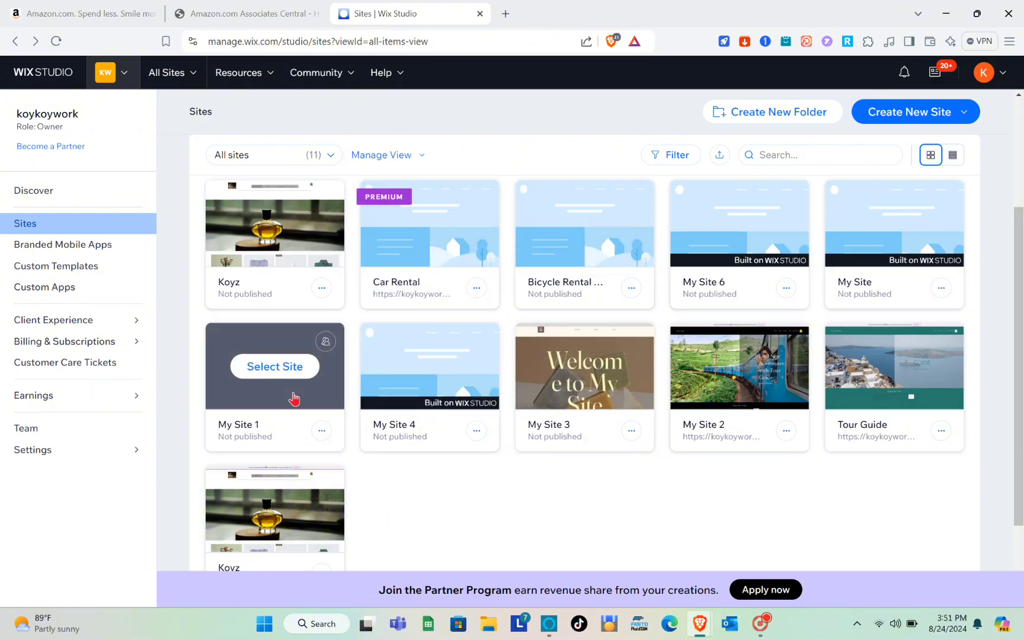
scroll(294, 397, "down", 2)
scroll(294, 397, "up", 5)
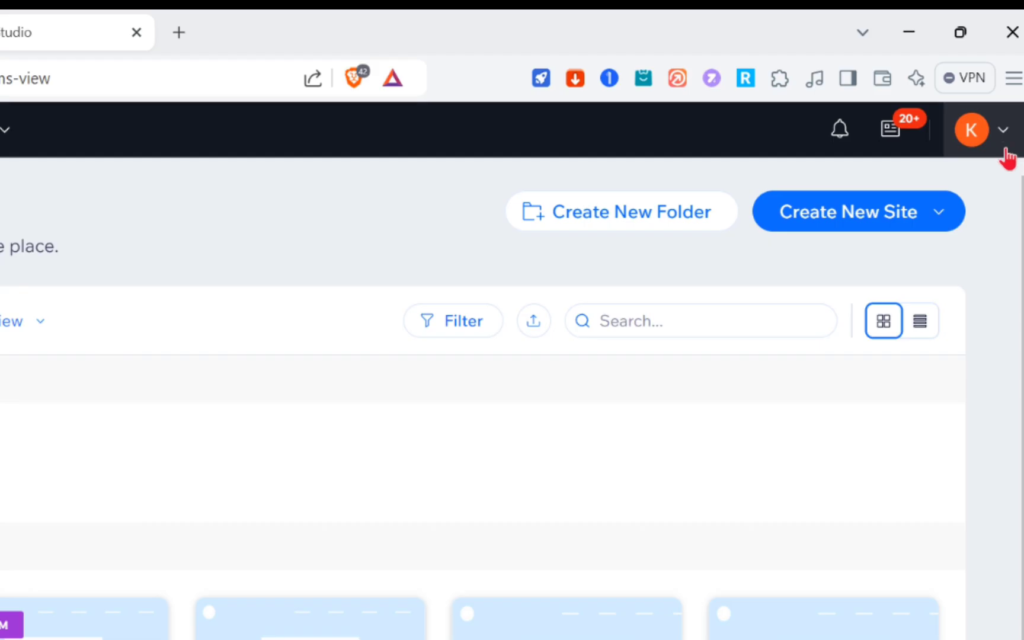
left_click(1005, 150)
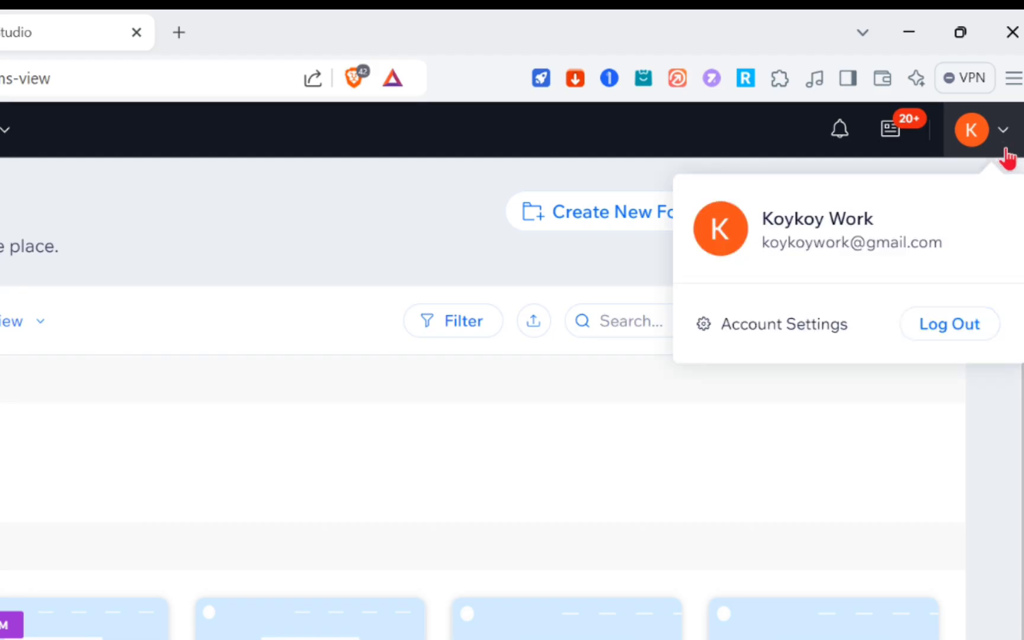
left_click(1006, 151)
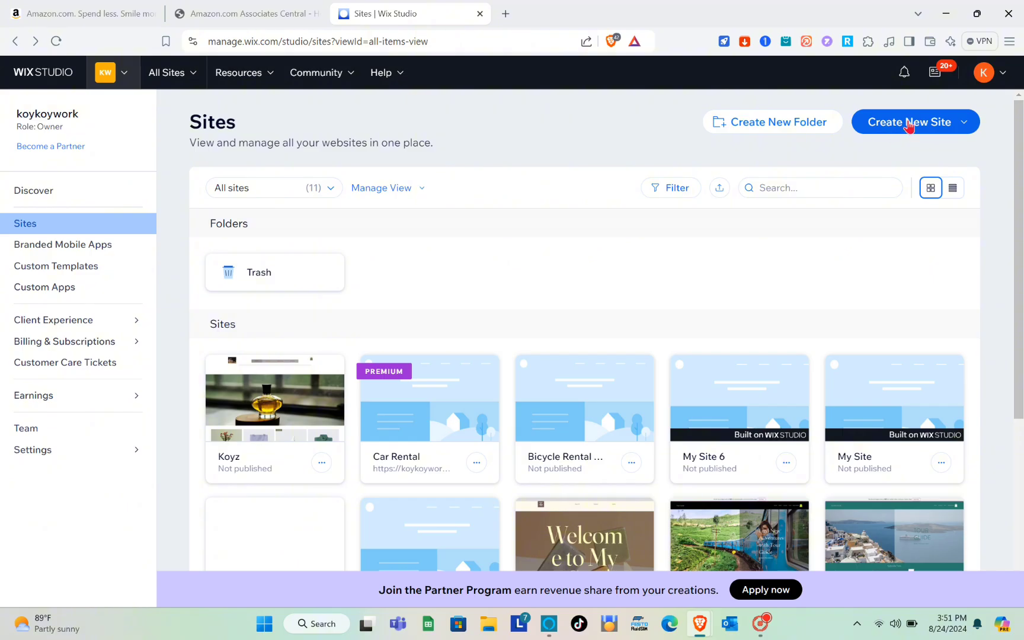
- Start a new site with the Wix Editor and set its type to Affiliate Marketing Portfolio
left_click(847, 215)
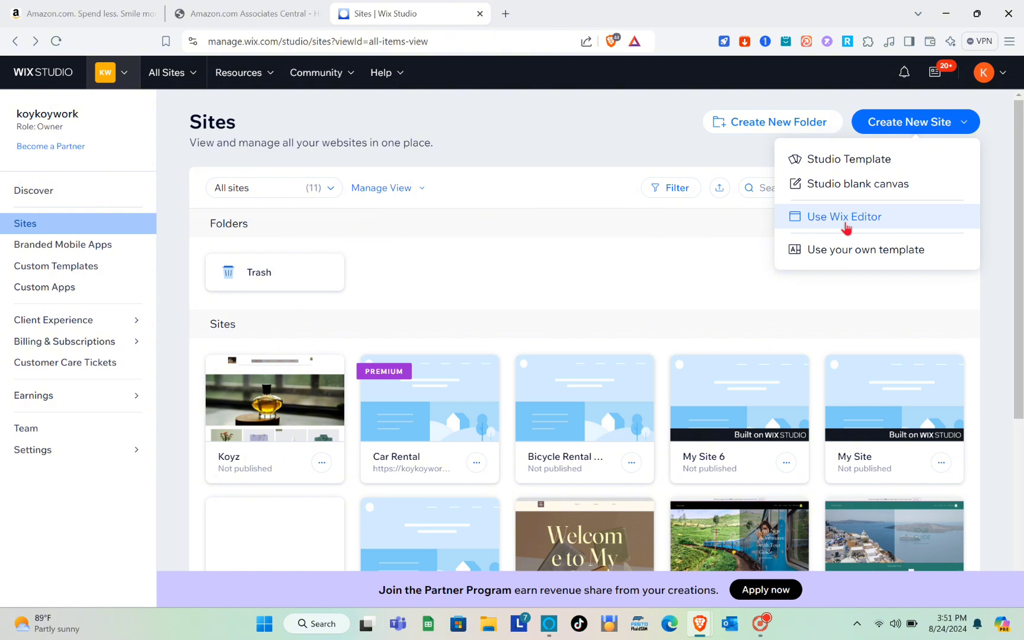
left_click(847, 228)
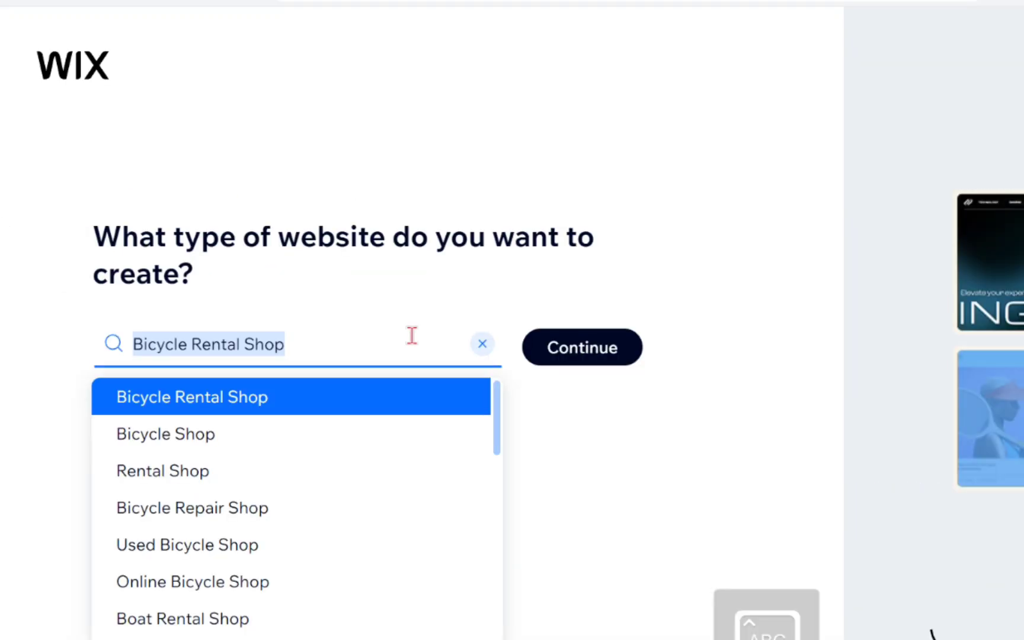
type("Amazon a")
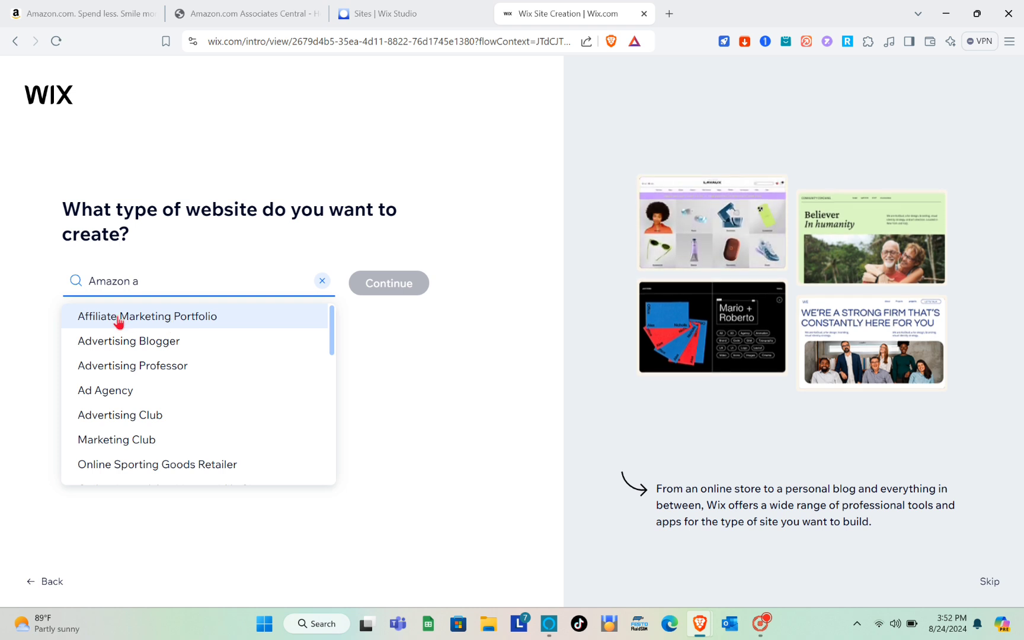
key("ctrl+a")
type("Affiliate Marketing Portfolio")
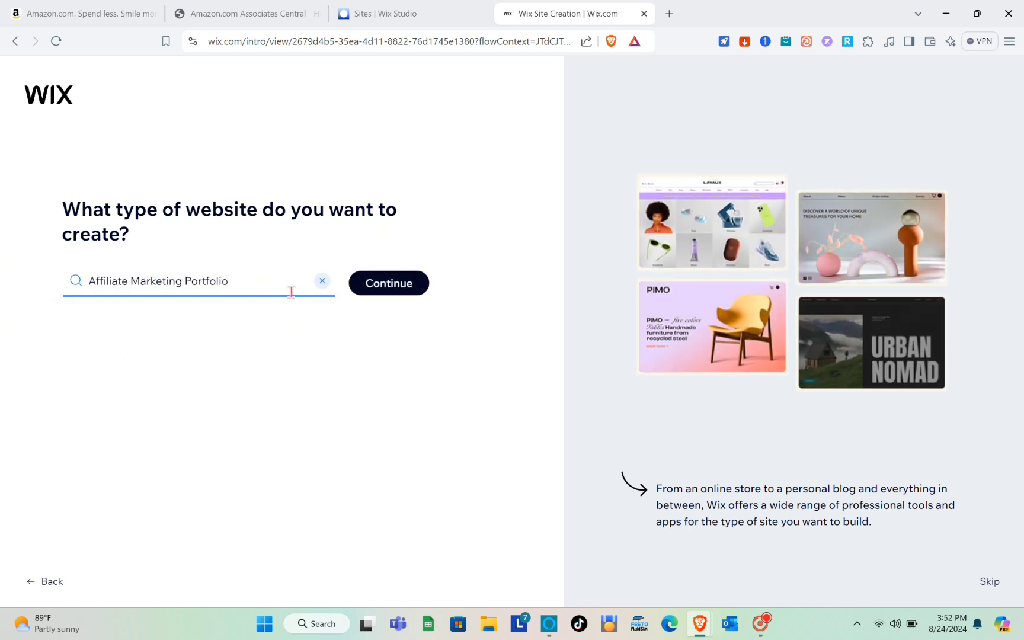
left_click(379, 293)
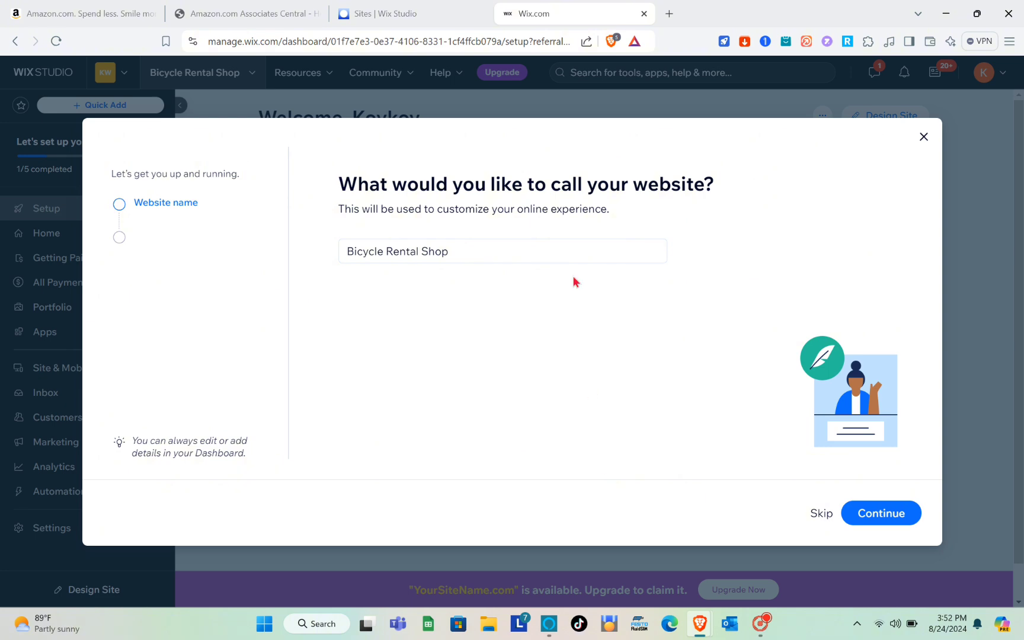
- Name the website "Shop Here" and continue to the app selection
left_click(469, 255)
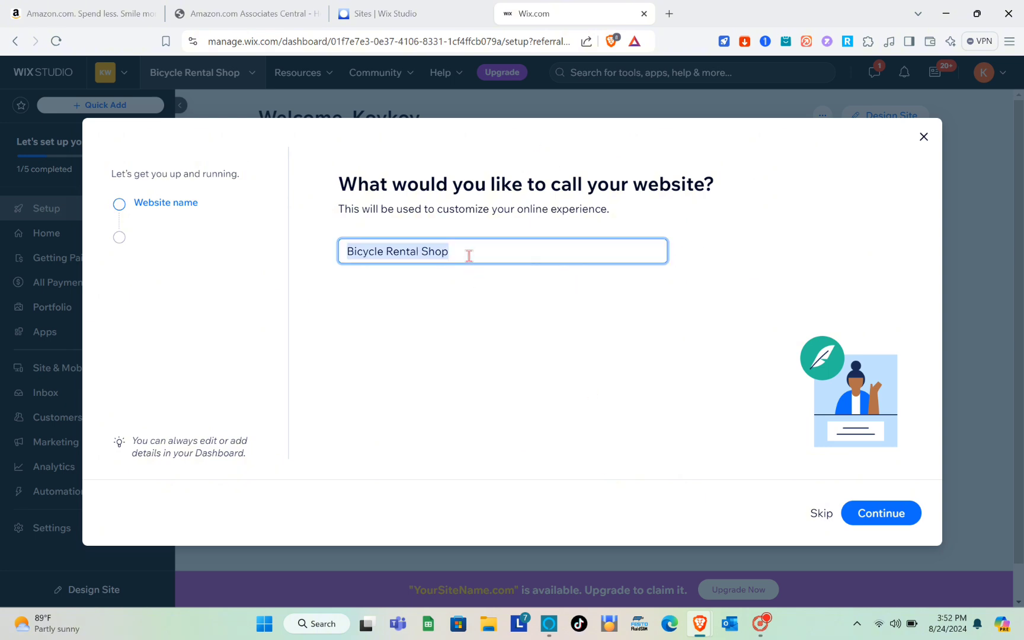
type("Shop Her")
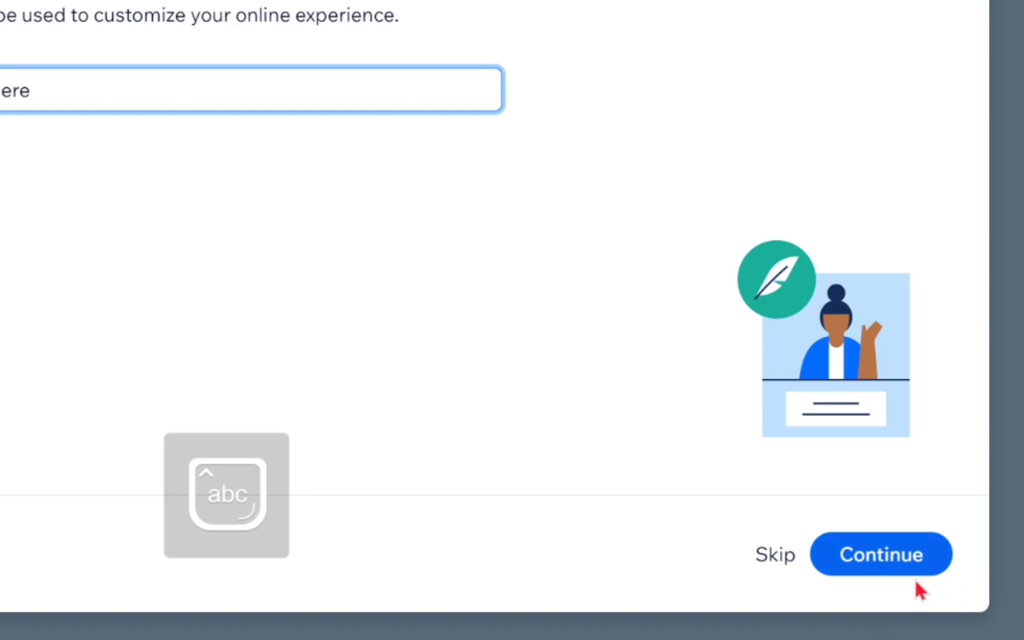
left_click(896, 521)
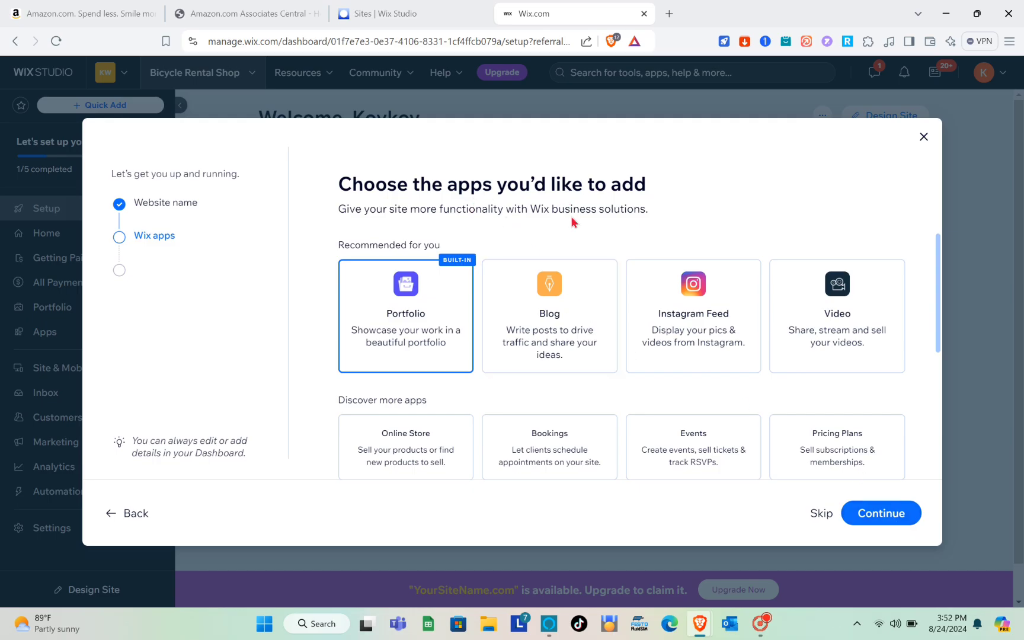
- Add the Instagram Feed, Online Store and Forms apps to the site and confirm the selection
scroll(494, 363, "down", 1)
scroll(494, 362, "up", 1)
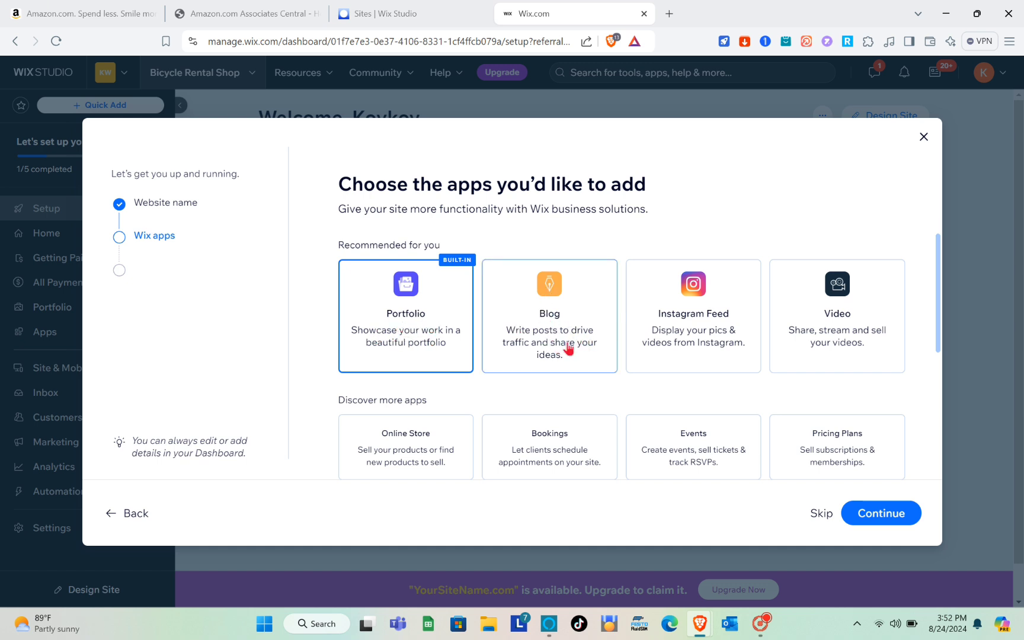
left_click(692, 326)
scroll(689, 325, "down", 1)
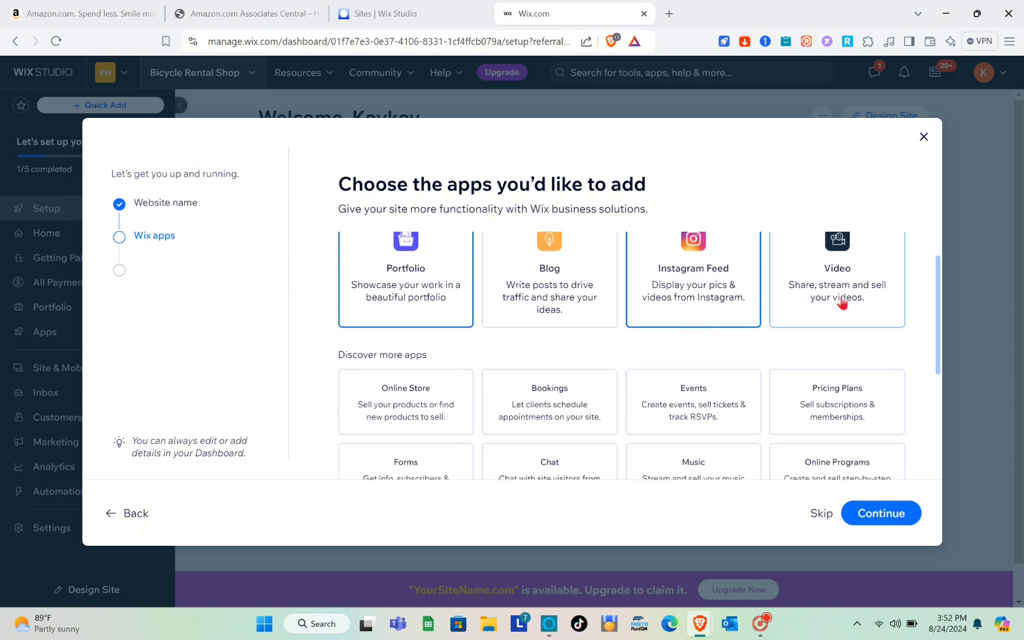
scroll(452, 366, "down", 1)
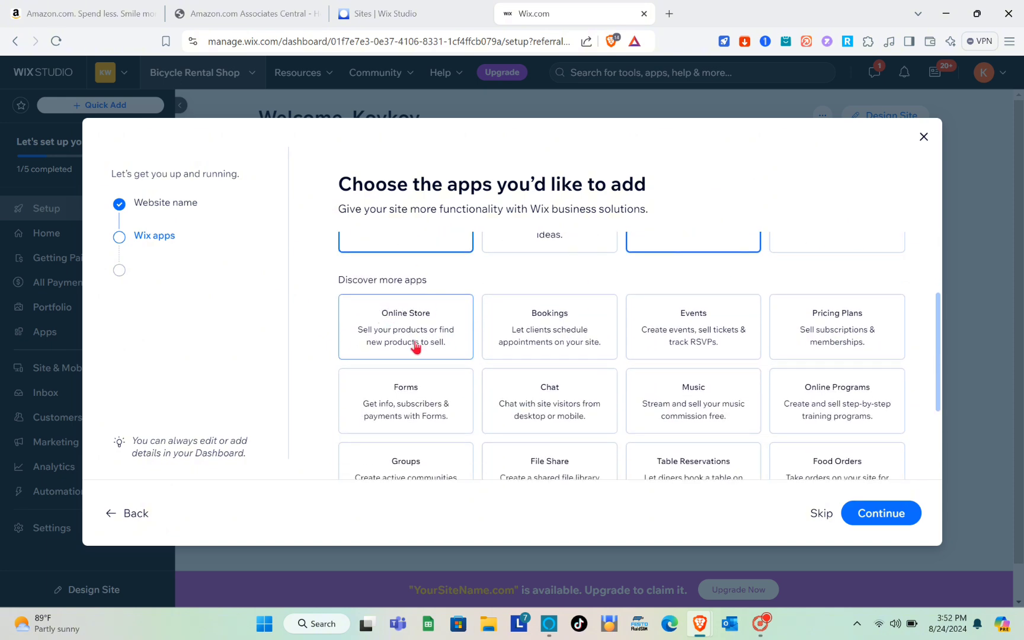
left_click(429, 349)
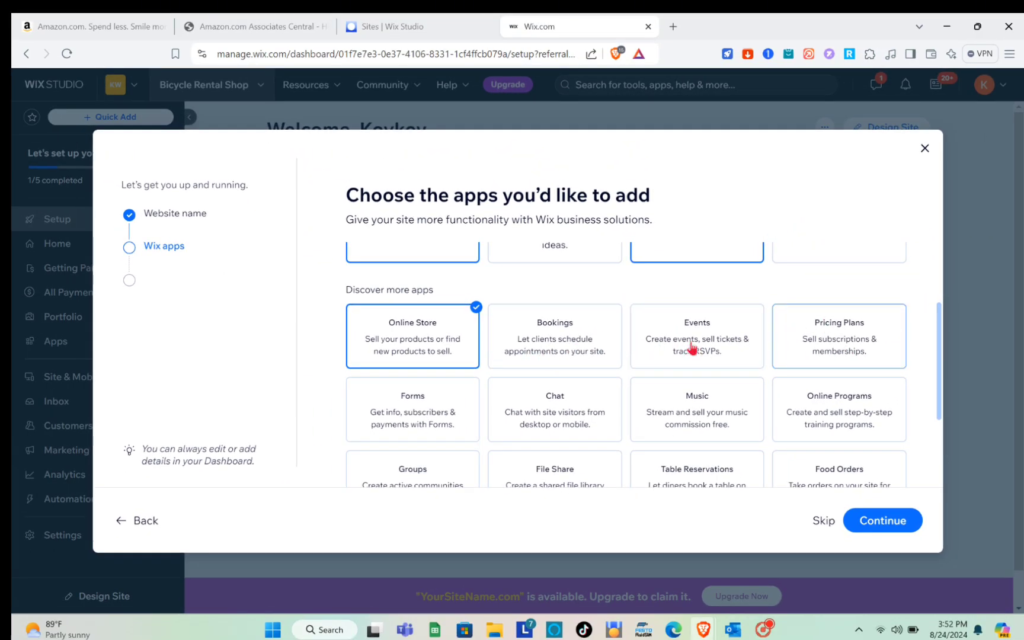
scroll(447, 415, "down", 1)
scroll(447, 415, "down", 2)
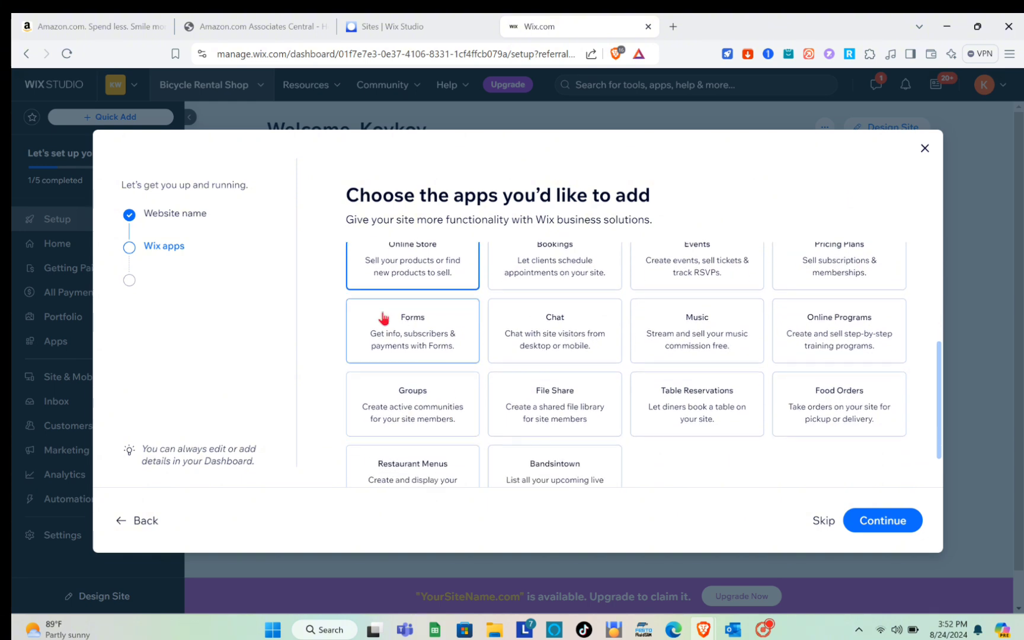
left_click(459, 343)
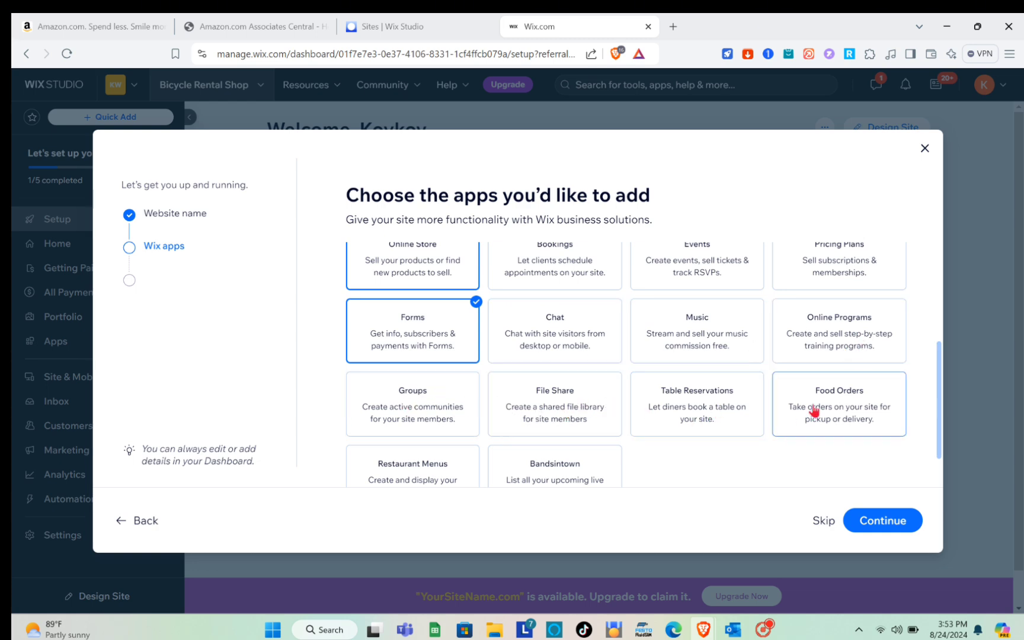
scroll(494, 427, "down", 1)
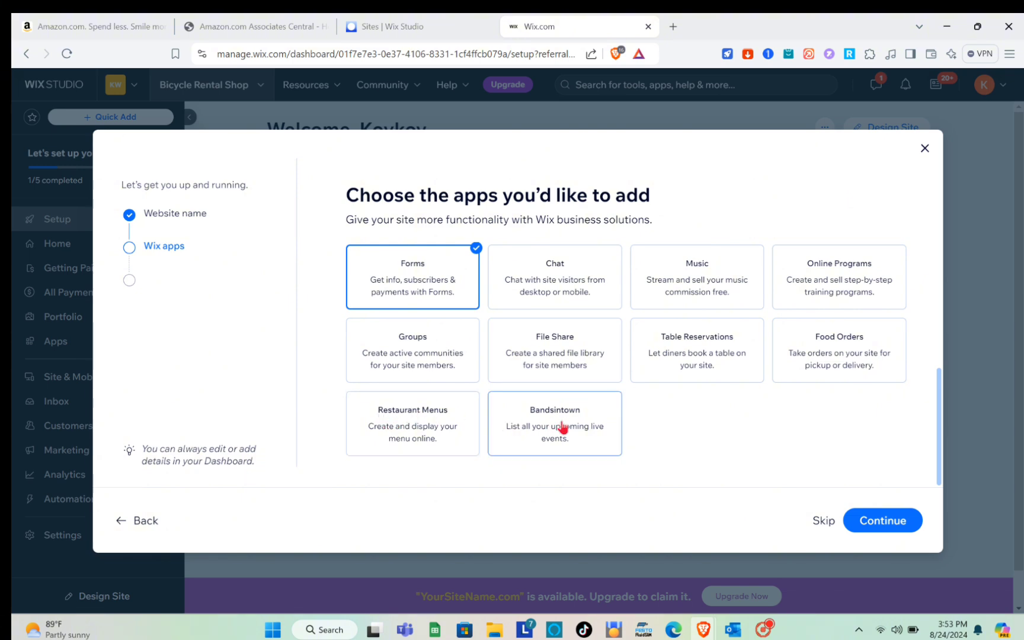
scroll(530, 394, "up", 4)
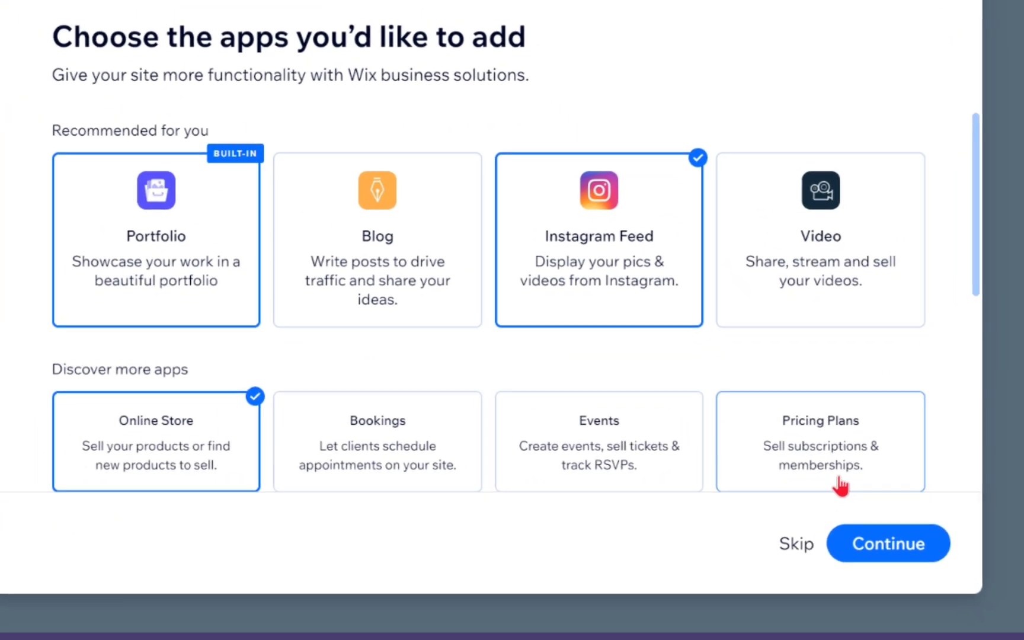
left_click(884, 530)
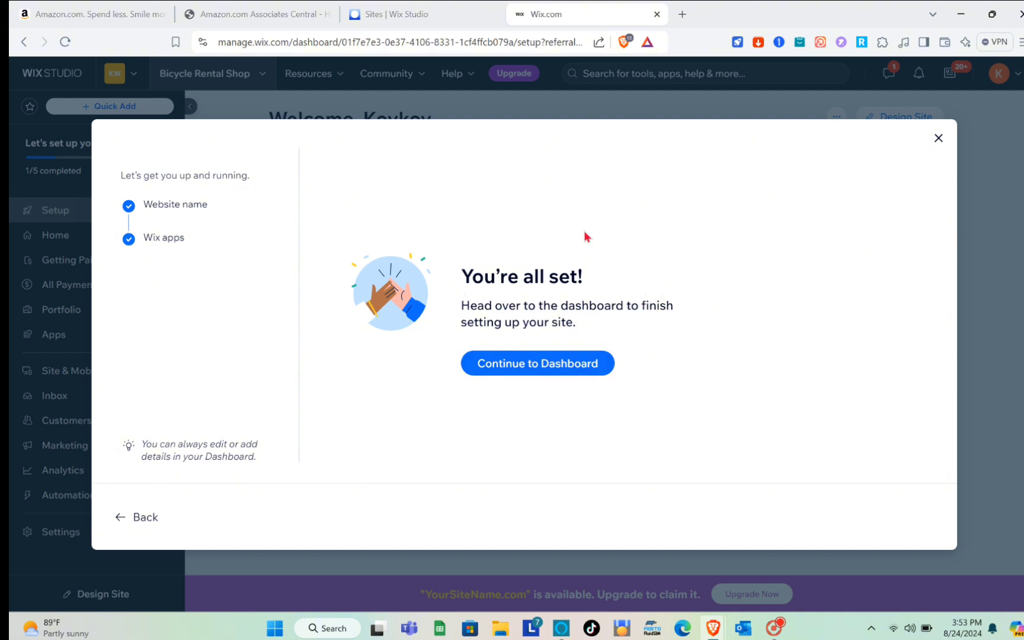
- Continue to the site's dashboard and open the payment methods setup
left_click(540, 364)
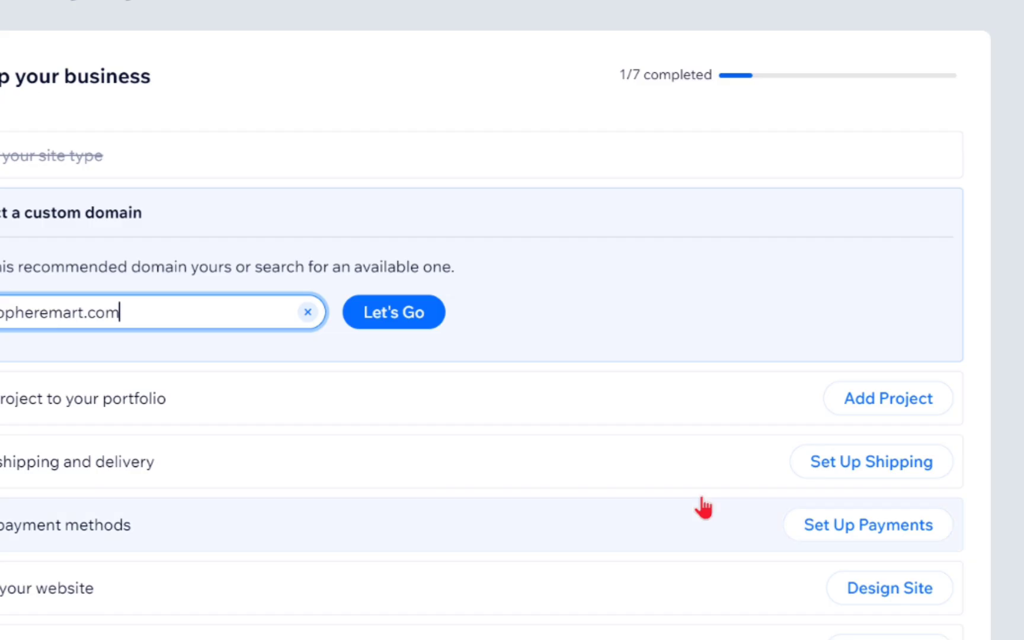
left_click(841, 528)
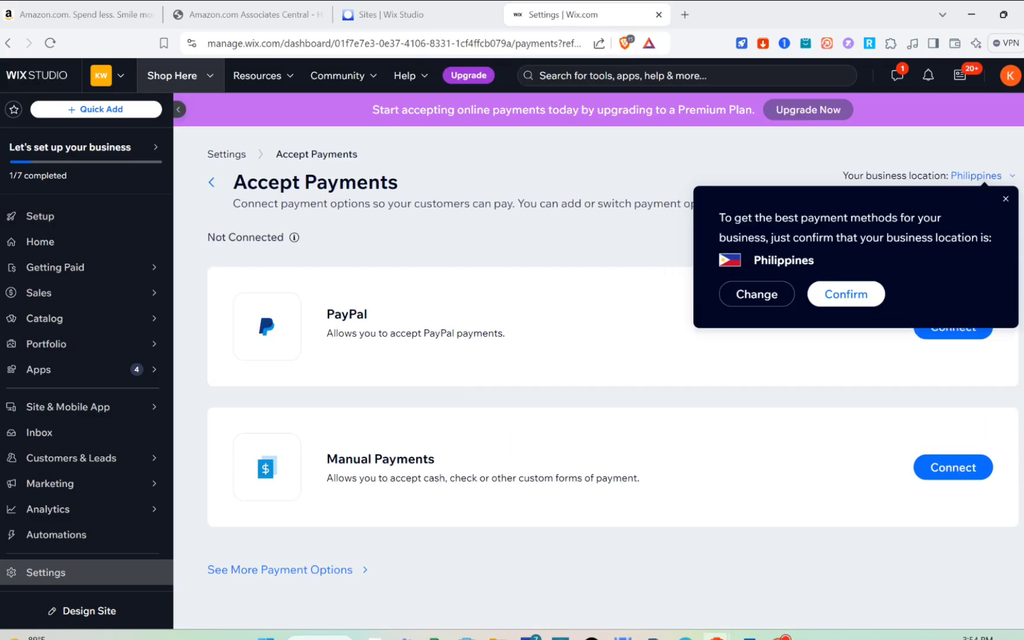
- Dismiss the location prompt and change the business location to United States
left_click(1005, 202)
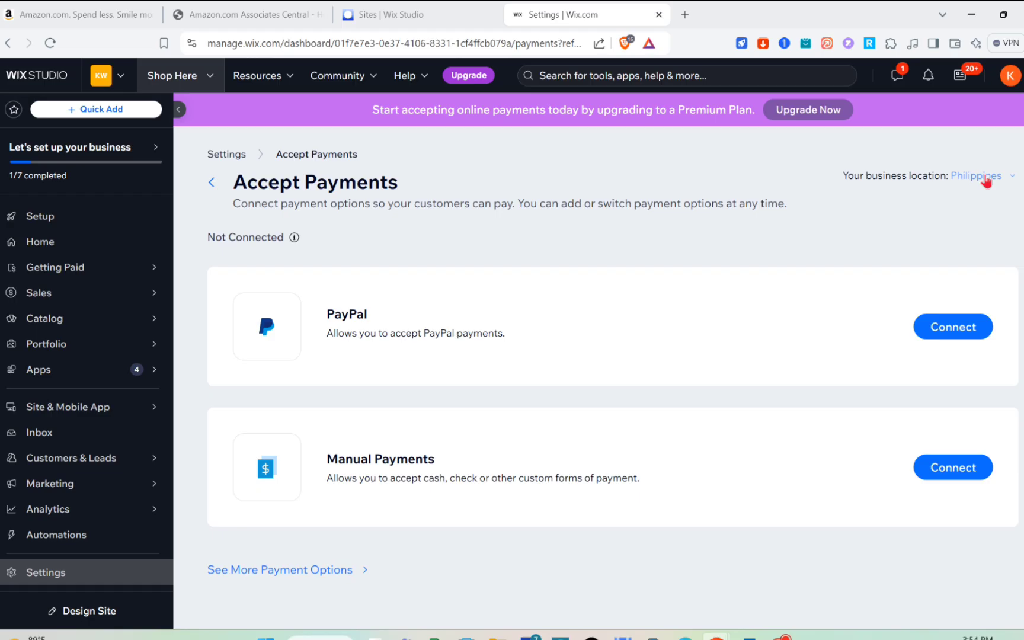
left_click(984, 176)
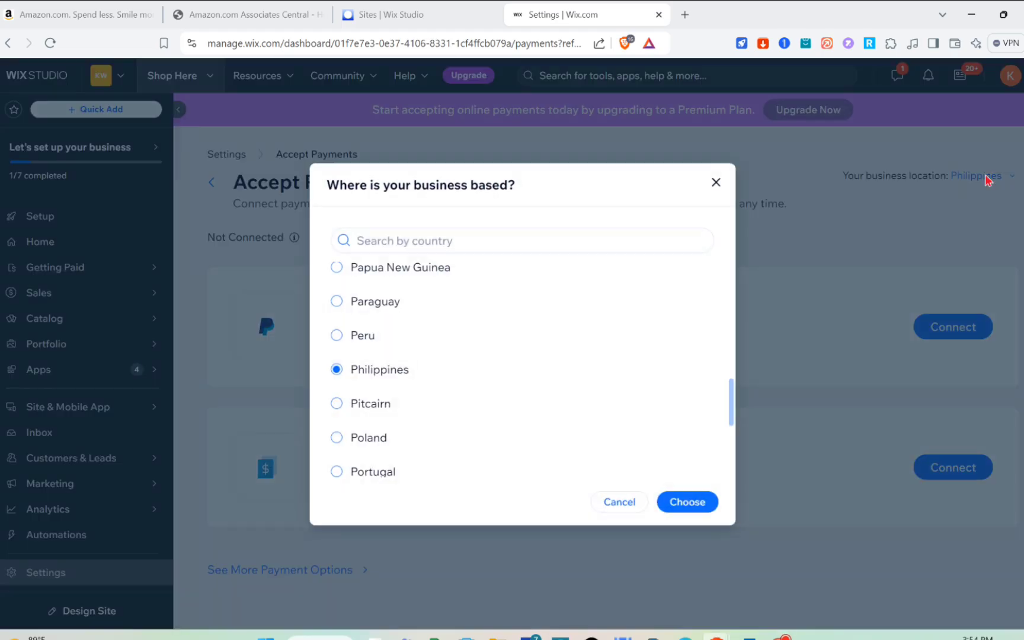
left_click(480, 234)
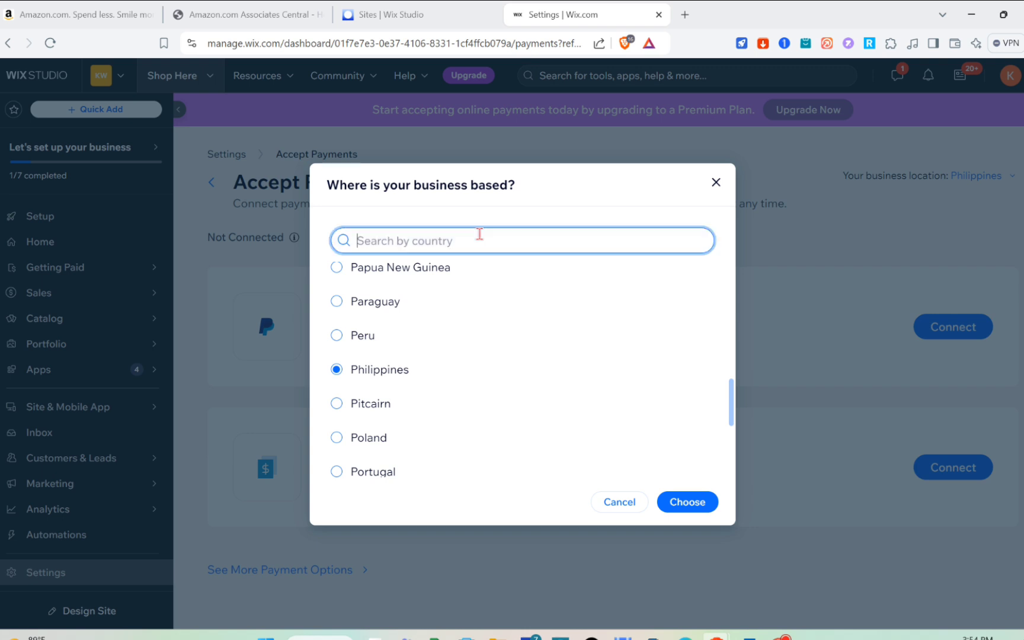
type("united")
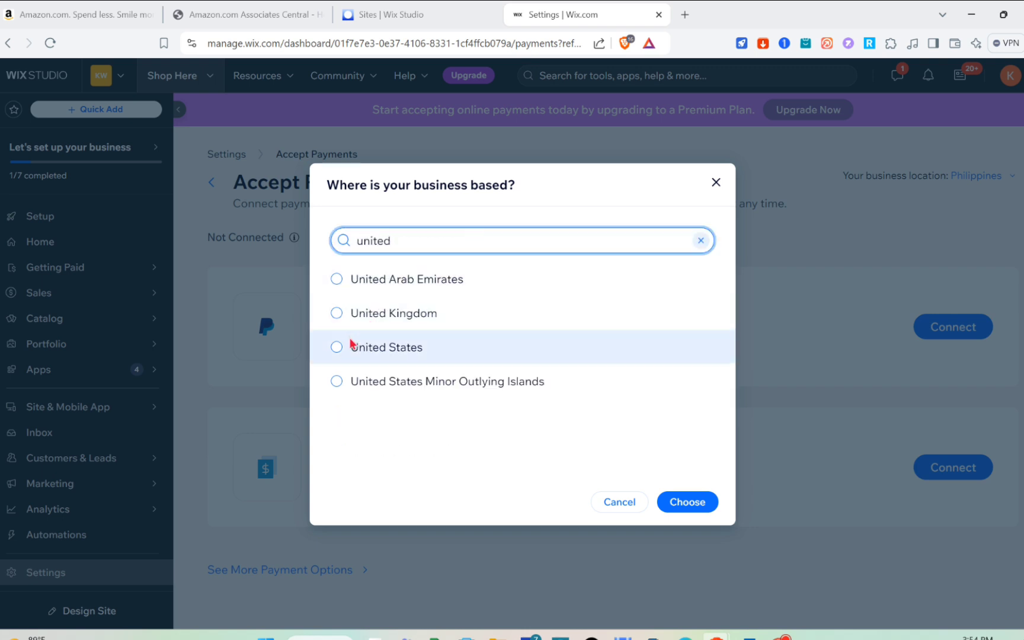
left_click(352, 343)
left_click(694, 506)
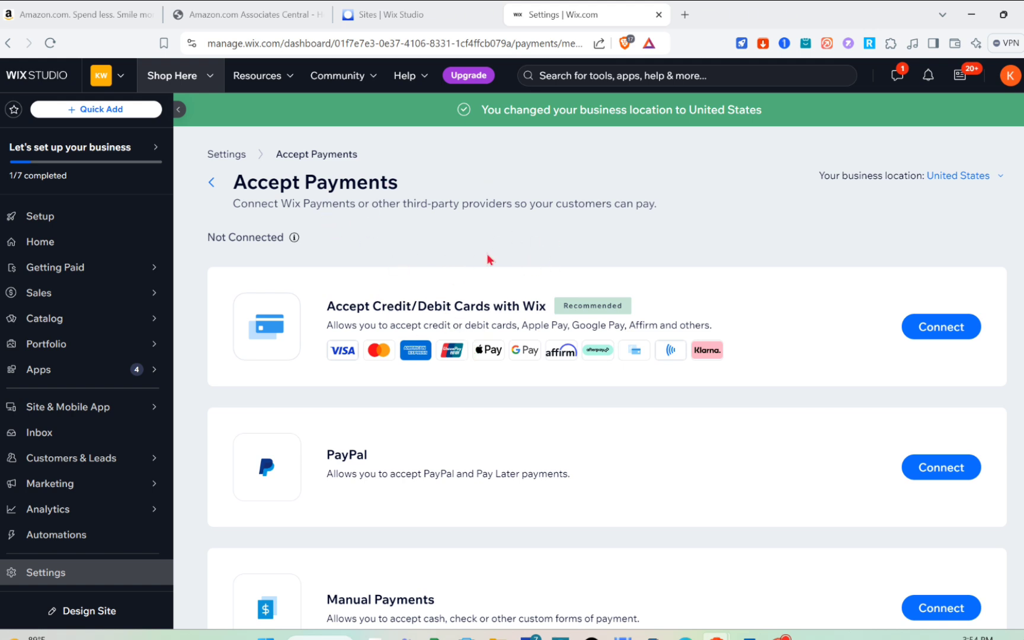
- Start connecting credit/debit card payments with Wix, declare that no prohibited products or services are sold, and continue
scroll(661, 254, "down", 2)
scroll(659, 255, "up", 2)
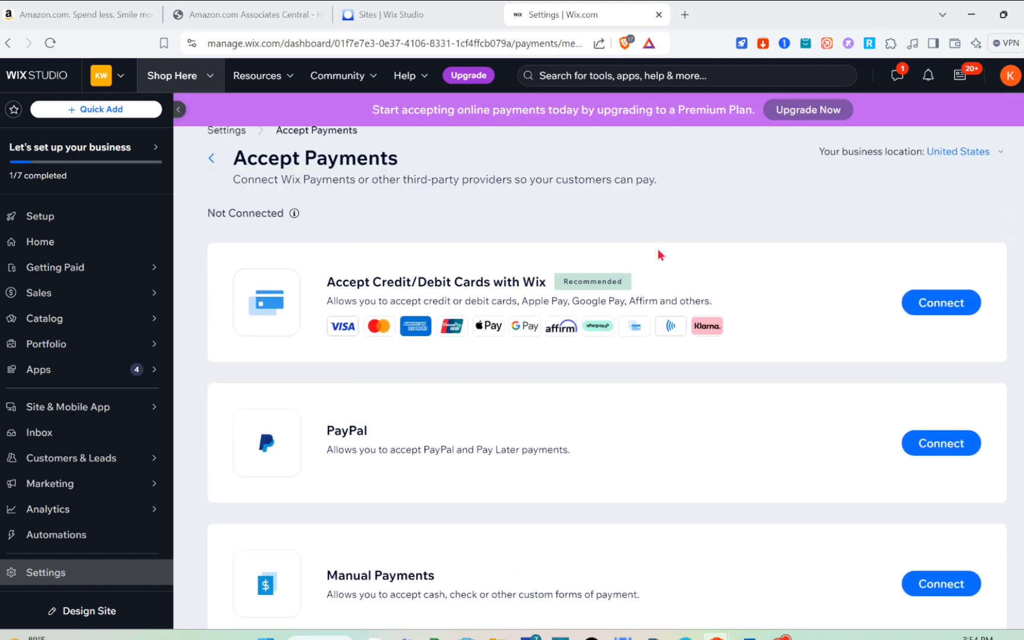
scroll(661, 255, "up", 1)
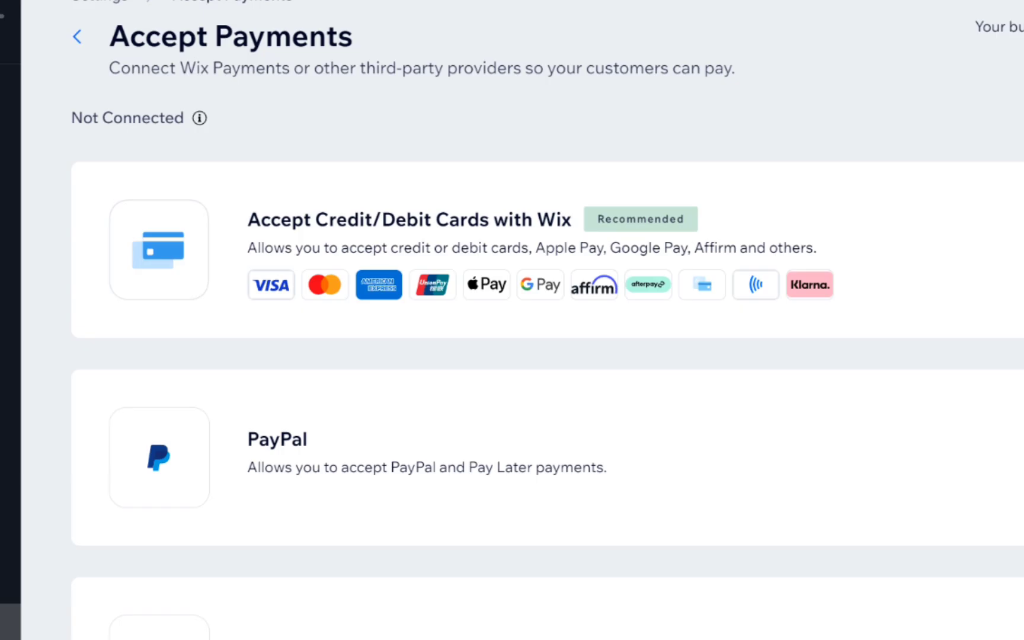
left_click(931, 317)
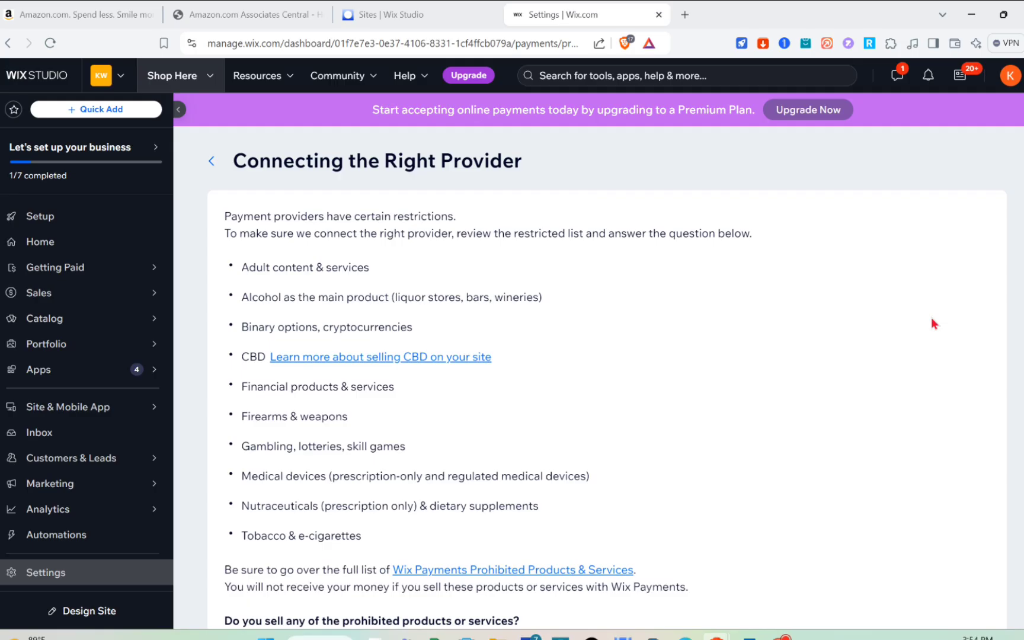
scroll(373, 323, "down", 3)
scroll(374, 323, "up", 3)
scroll(279, 323, "down", 3)
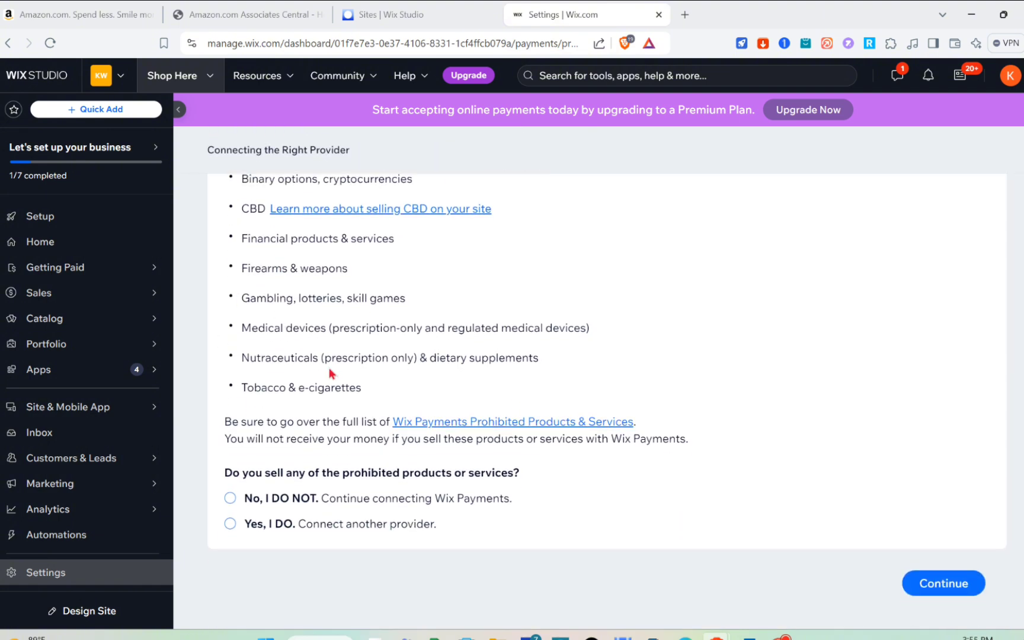
scroll(287, 262, "up", 2)
scroll(286, 262, "down", 2)
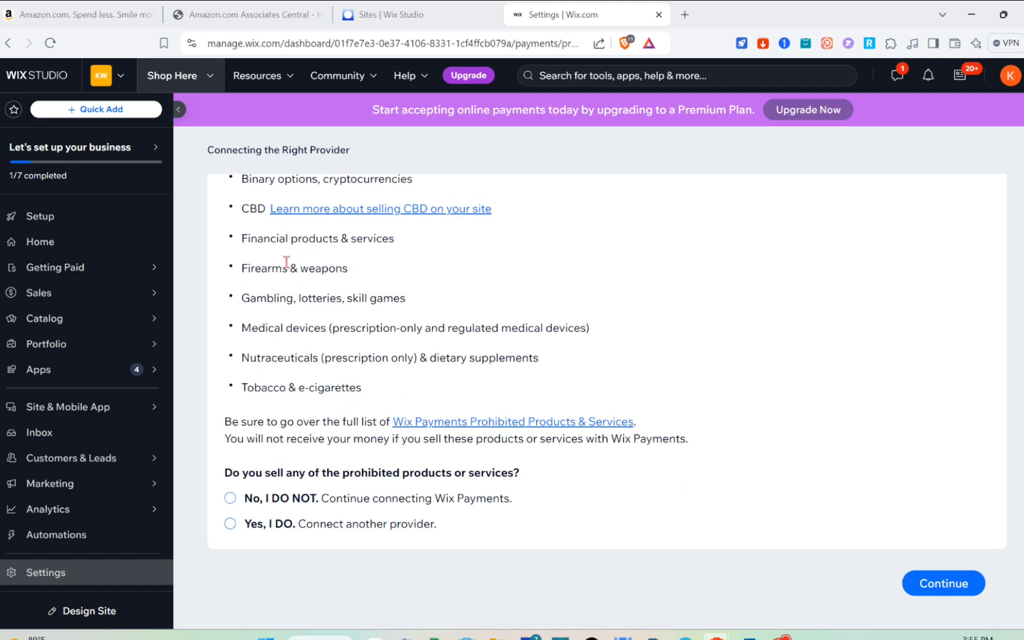
left_click(231, 499)
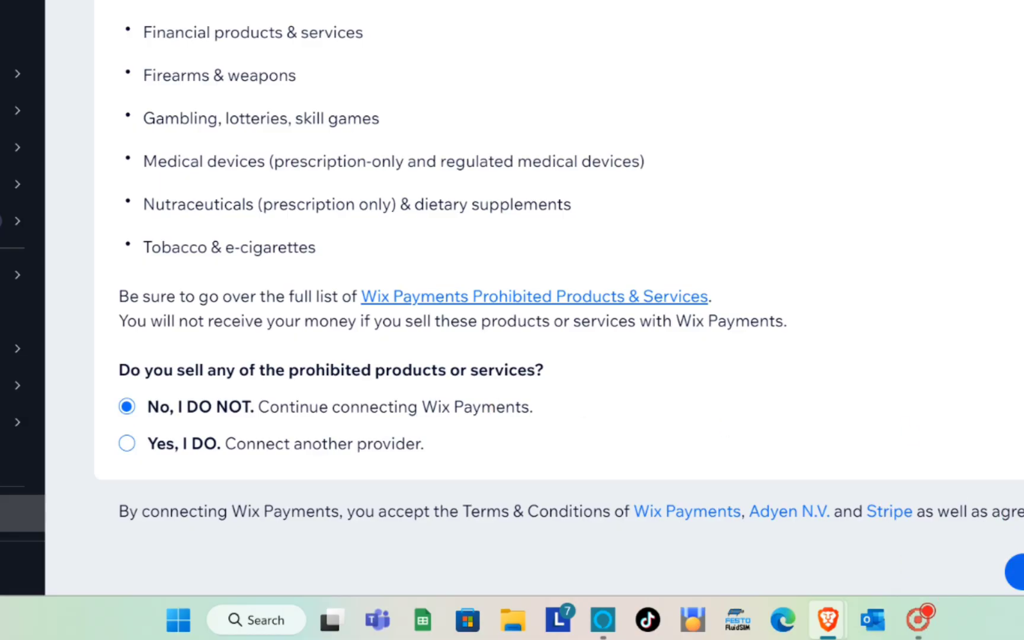
left_click(1016, 572)
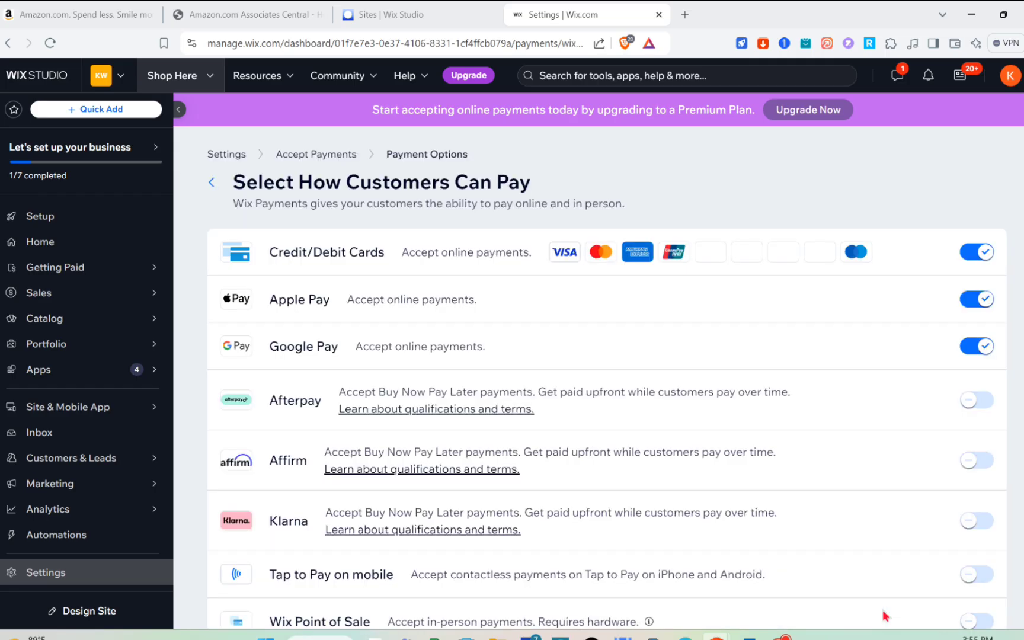
- Turn off Apple Pay among the customer payment options, finish connecting Wix Payments and dismiss the upgrade offer
scroll(607, 371, "down", 1)
scroll(608, 371, "up", 1)
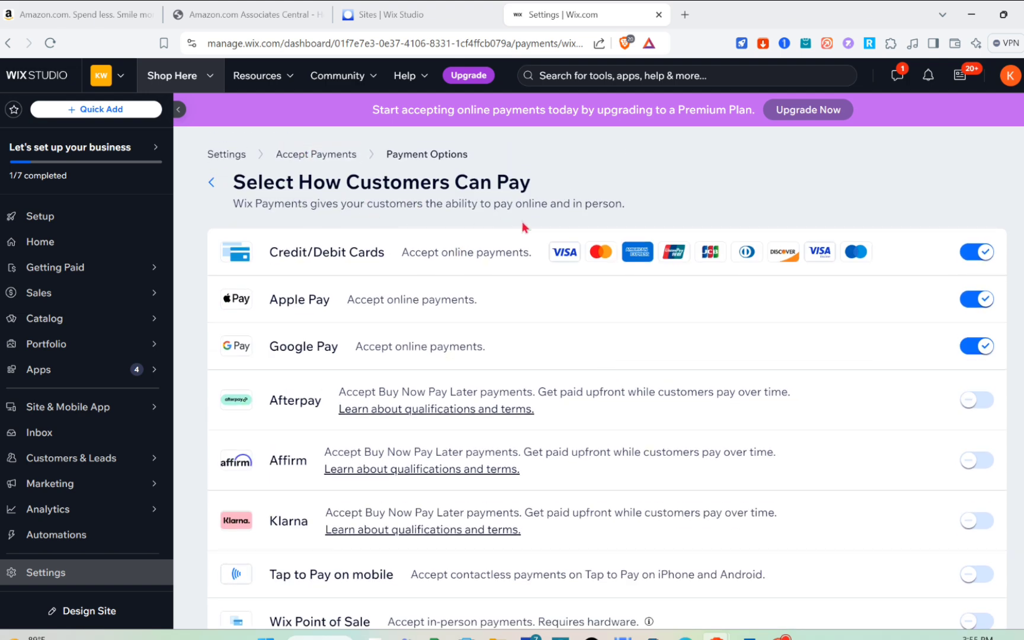
scroll(524, 225, "down", 2)
scroll(523, 226, "up", 2)
scroll(309, 400, "down", 2)
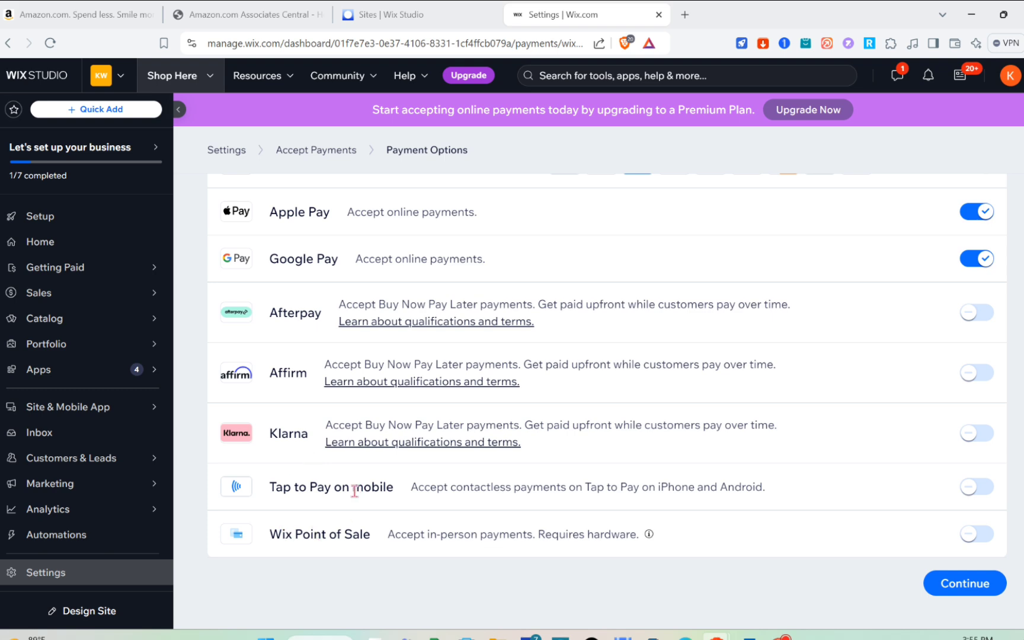
scroll(466, 493, "up", 2)
scroll(466, 493, "down", 2)
scroll(987, 386, "up", 3)
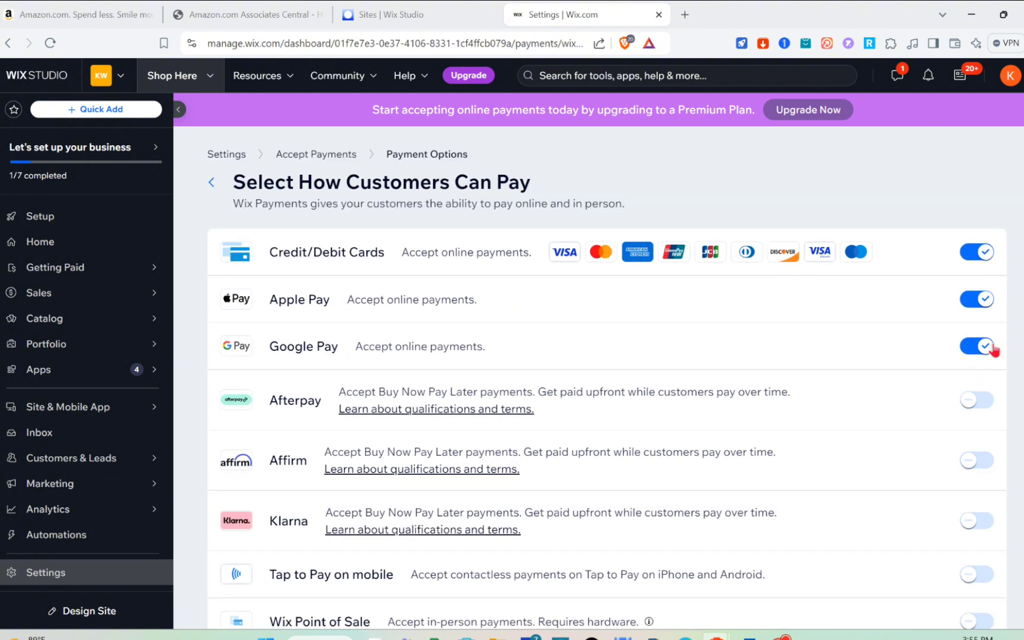
left_click(981, 300)
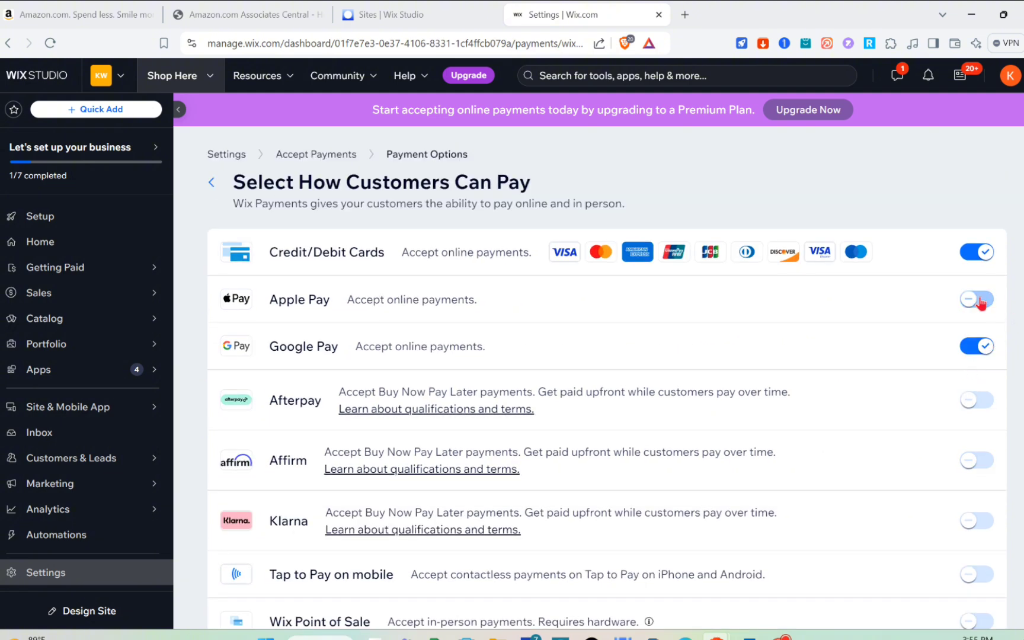
scroll(915, 338, "down", 2)
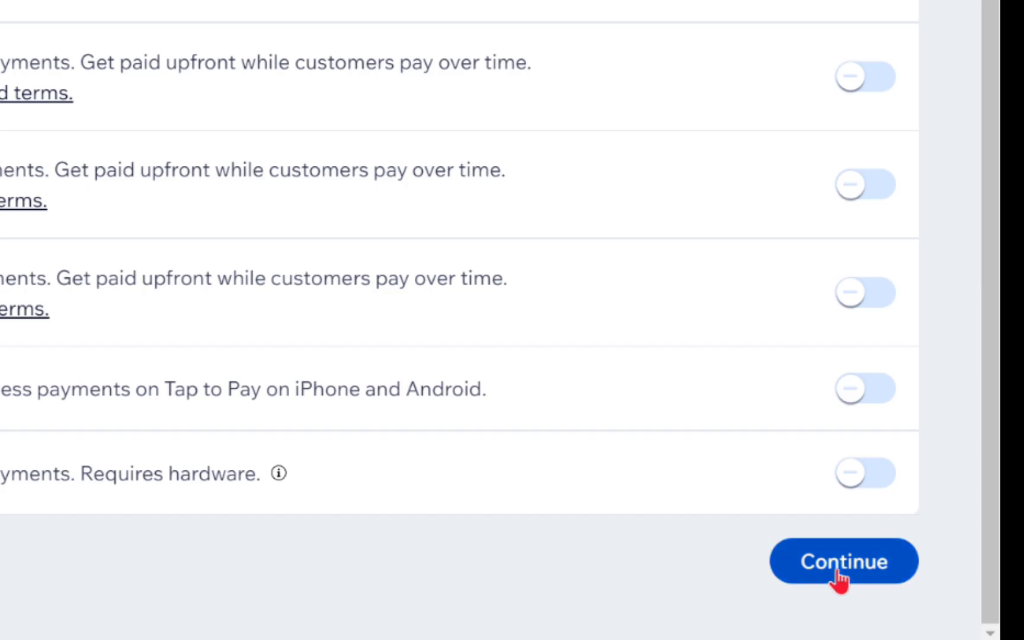
left_click(960, 587)
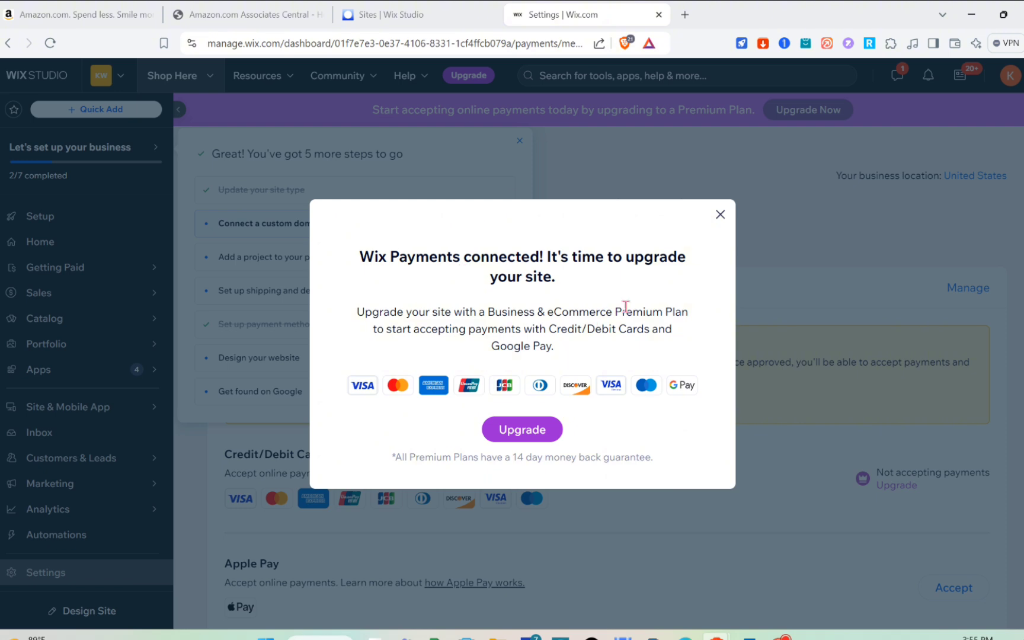
left_click(720, 215)
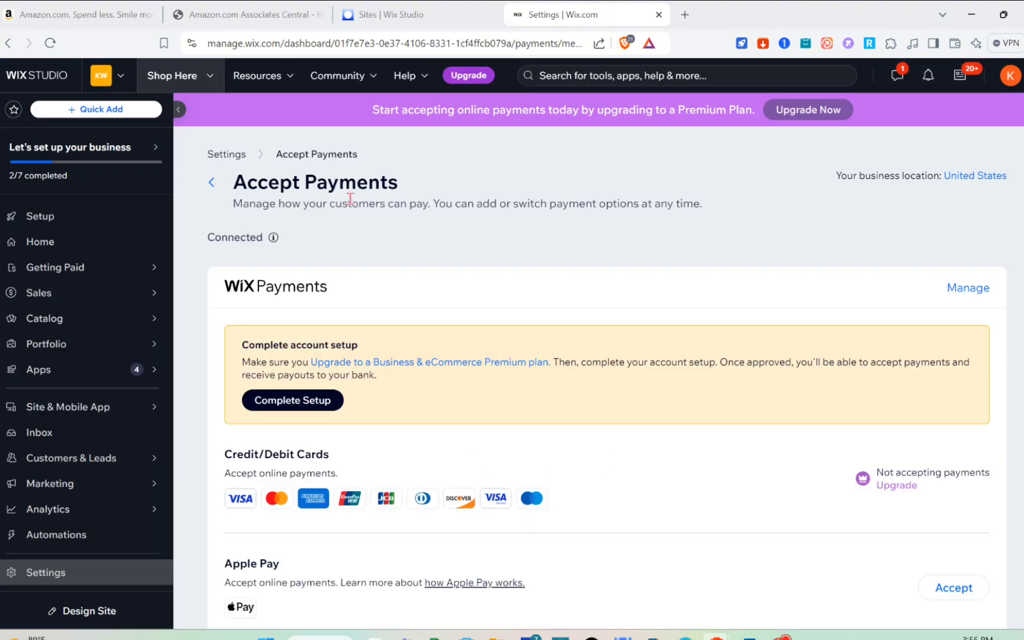
- Return to the dashboard home, start designing the site and choose to customize a template
left_click(210, 185)
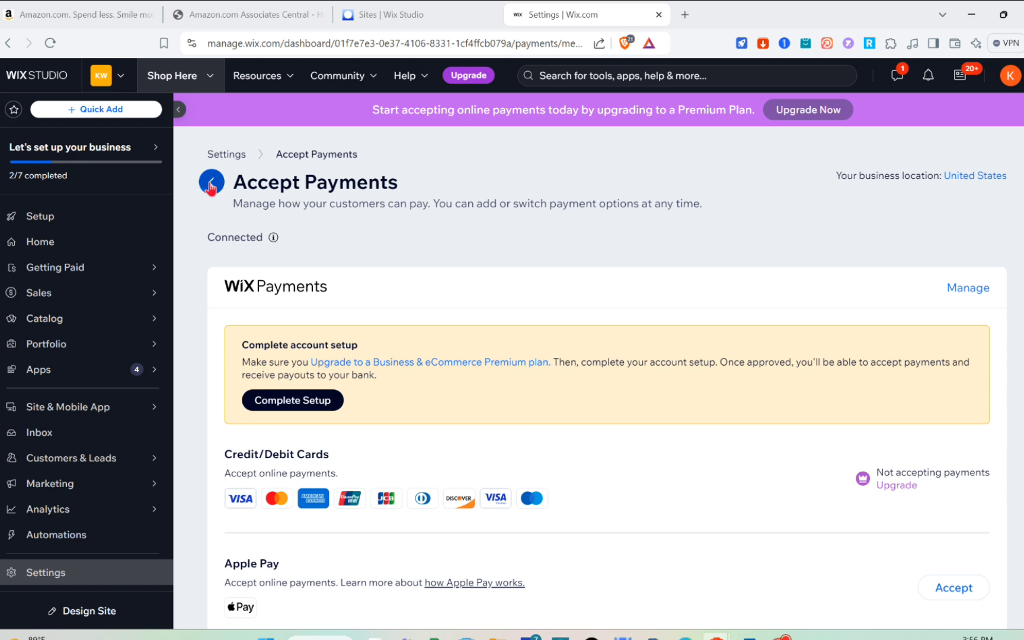
left_click(39, 243)
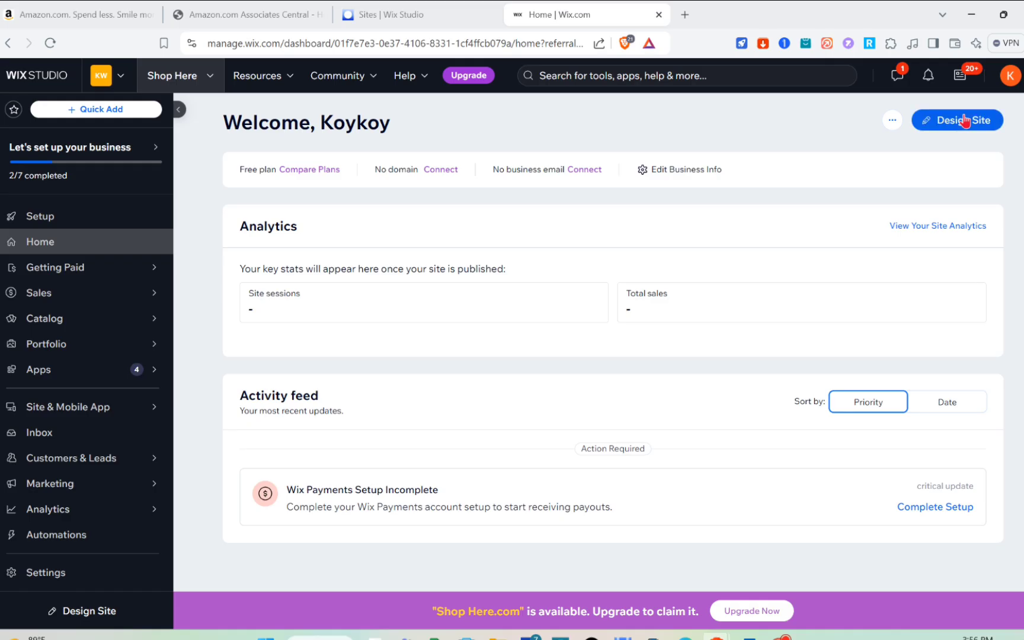
left_click(885, 223)
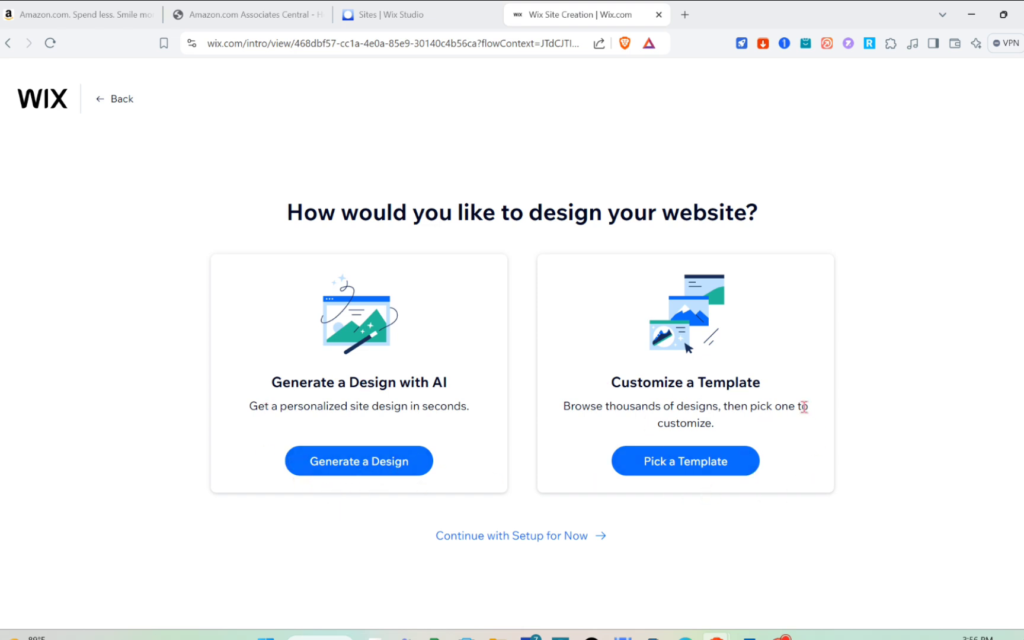
left_click(704, 467)
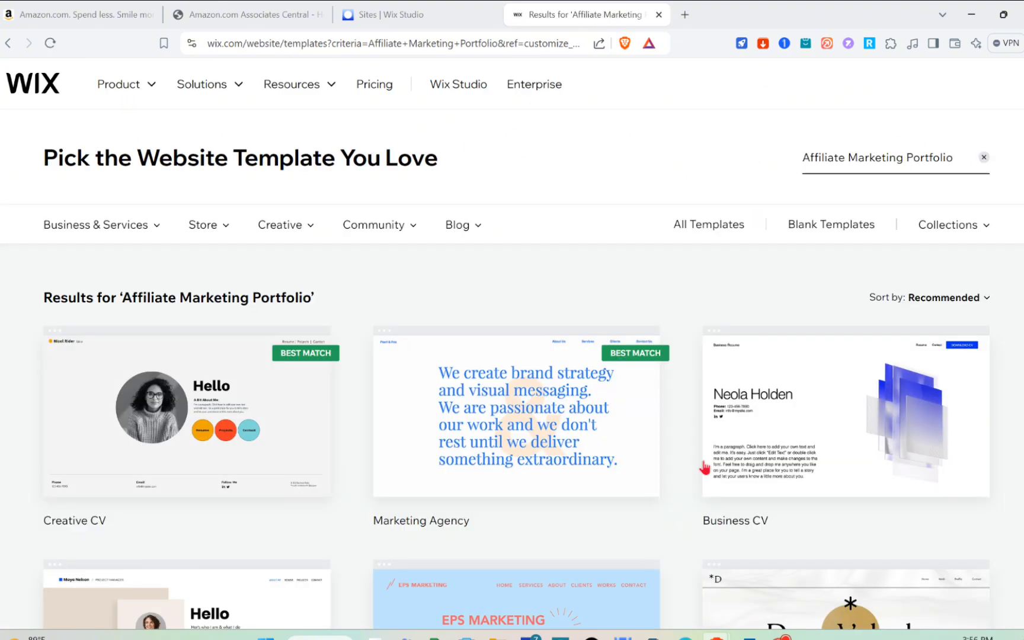
mouse_move(470, 377)
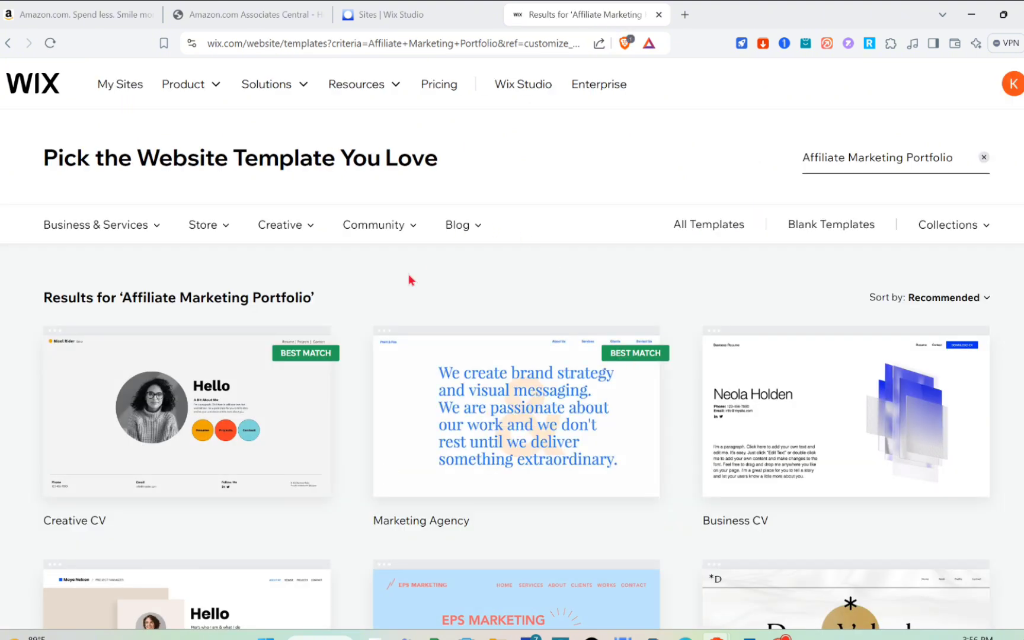
left_click(898, 158)
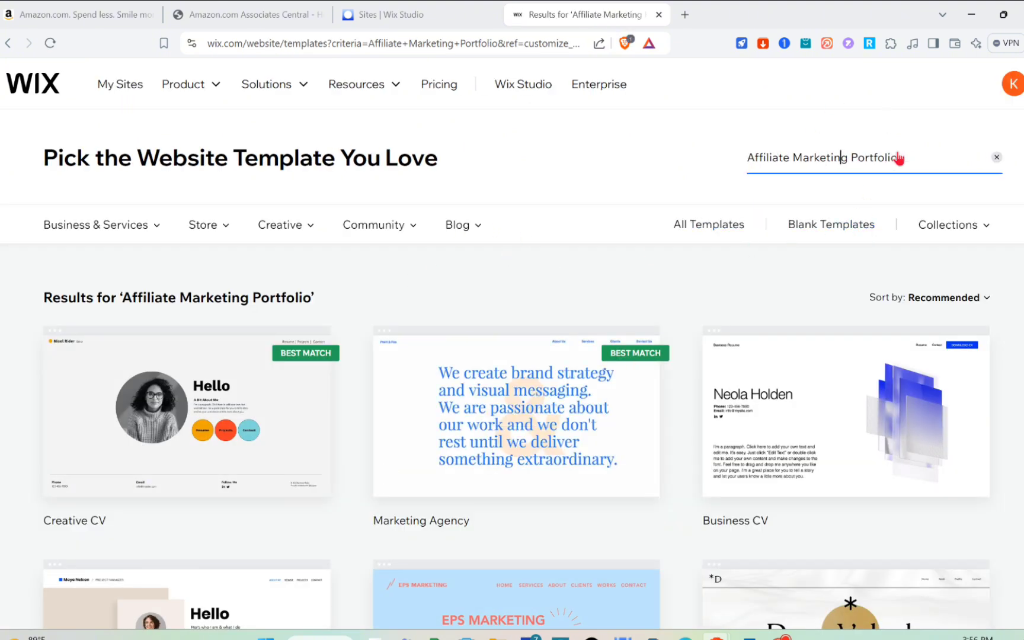
triple_click(898, 157)
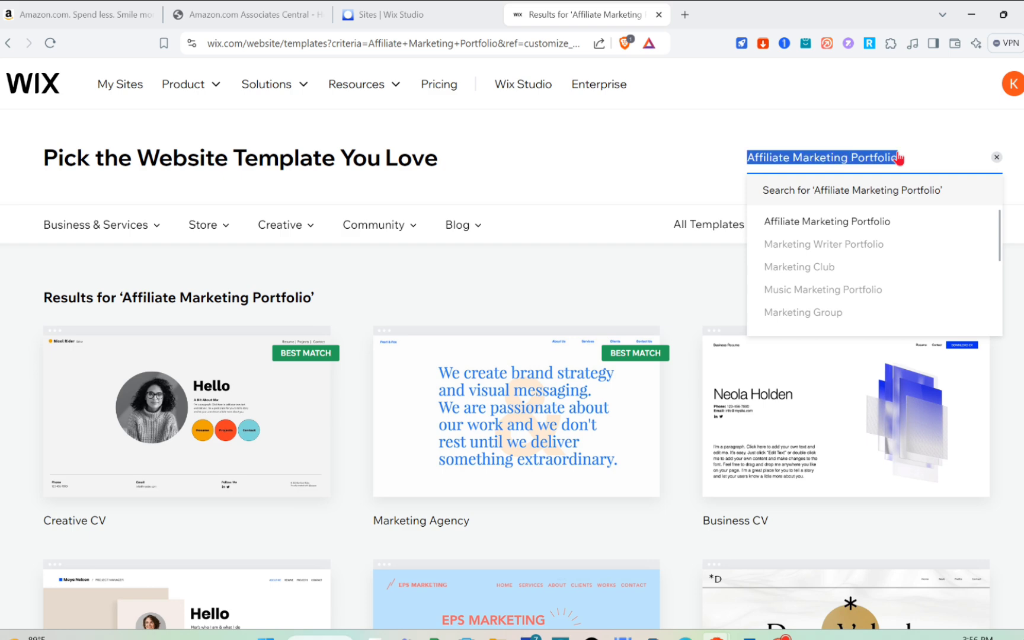
left_click(898, 158)
left_click(634, 157)
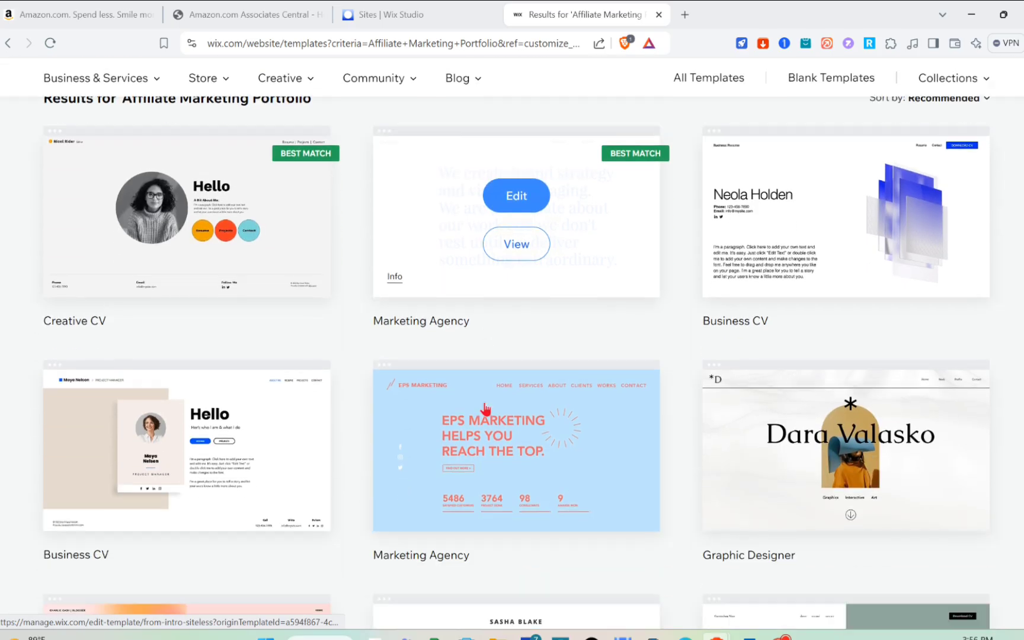
- Browse the first two pages of Affiliate Marketing Portfolio templates for a suitable website design
scroll(485, 408, "down", 3)
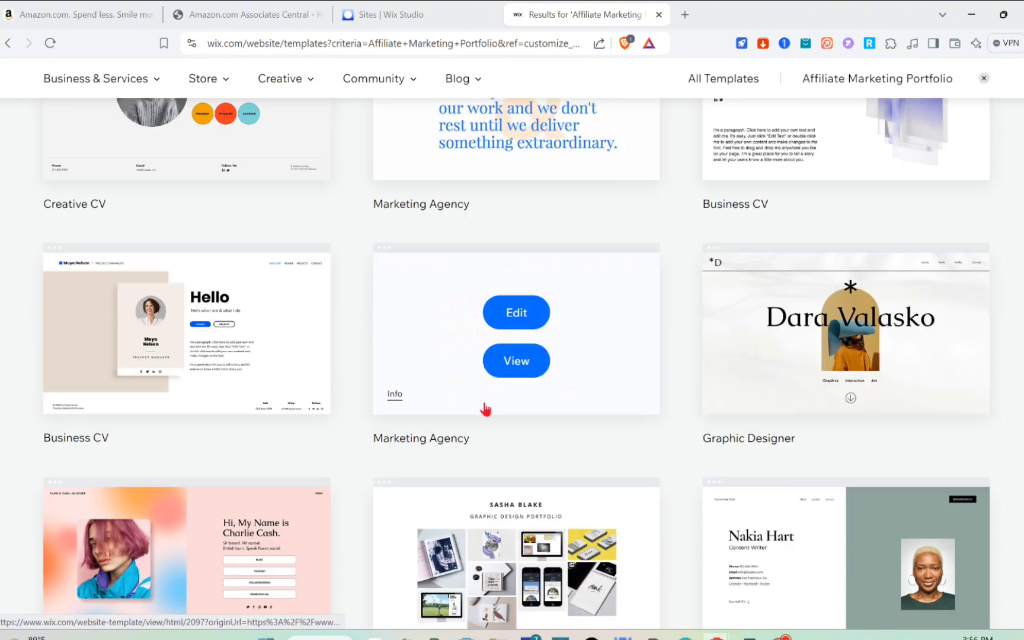
scroll(486, 409, "down", 1)
scroll(486, 409, "up", 1)
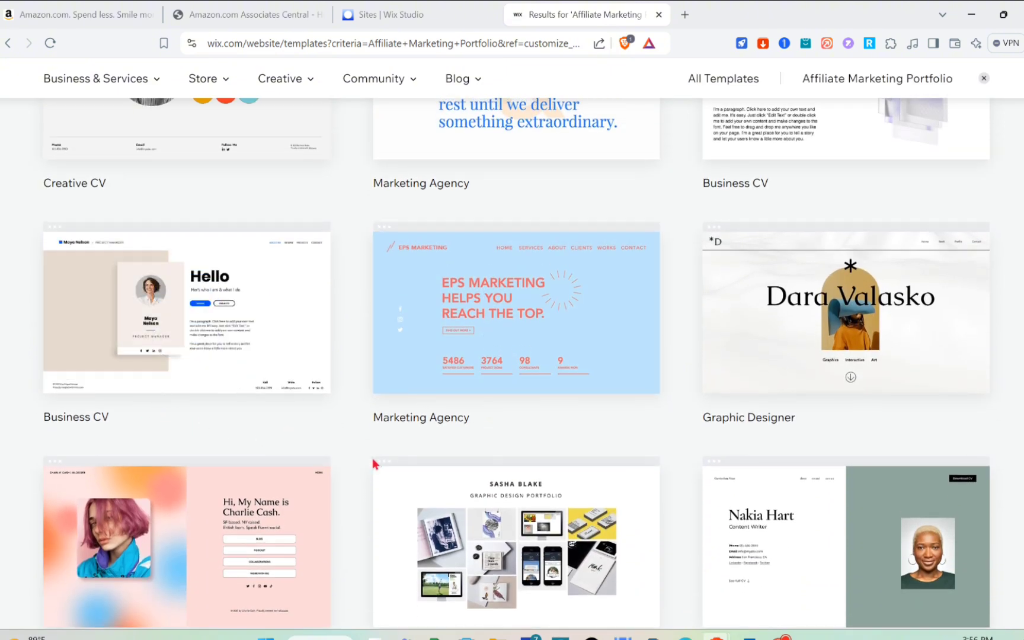
scroll(374, 464, "down", 4)
scroll(485, 498, "down", 2)
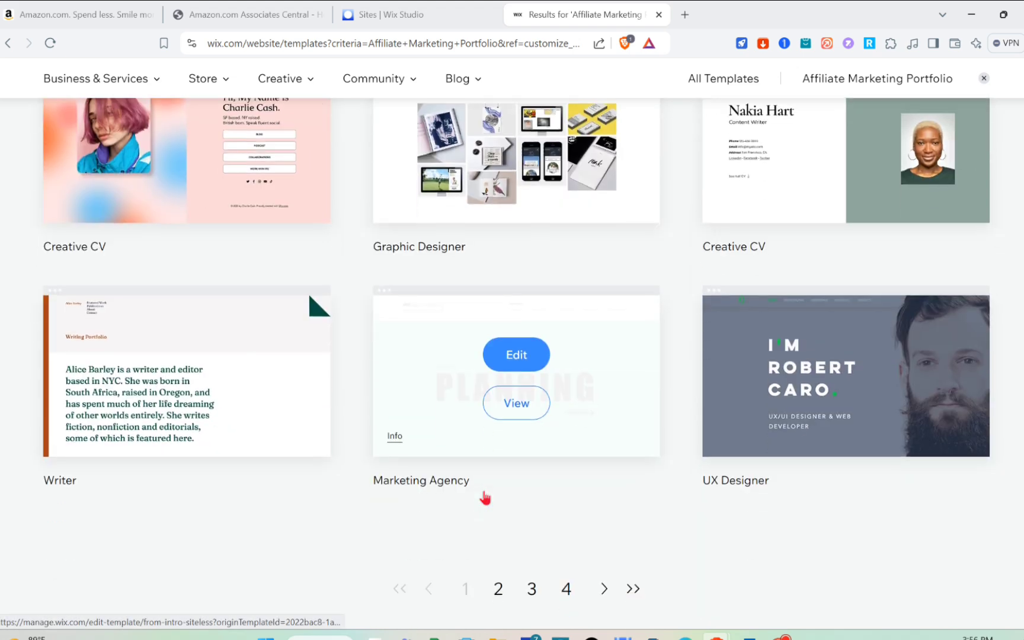
scroll(485, 498, "down", 1)
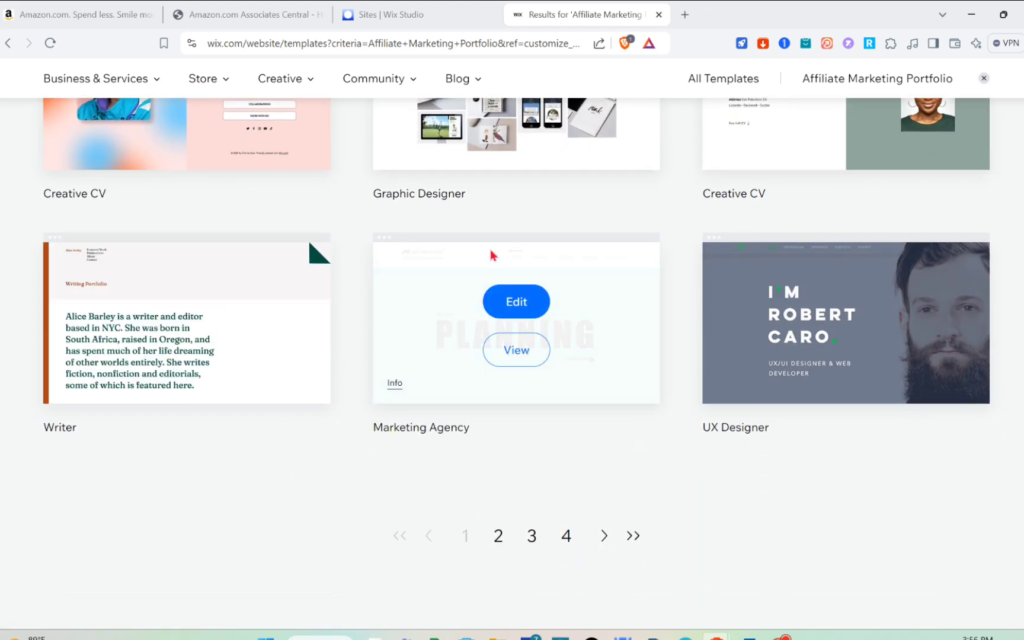
left_click(498, 536)
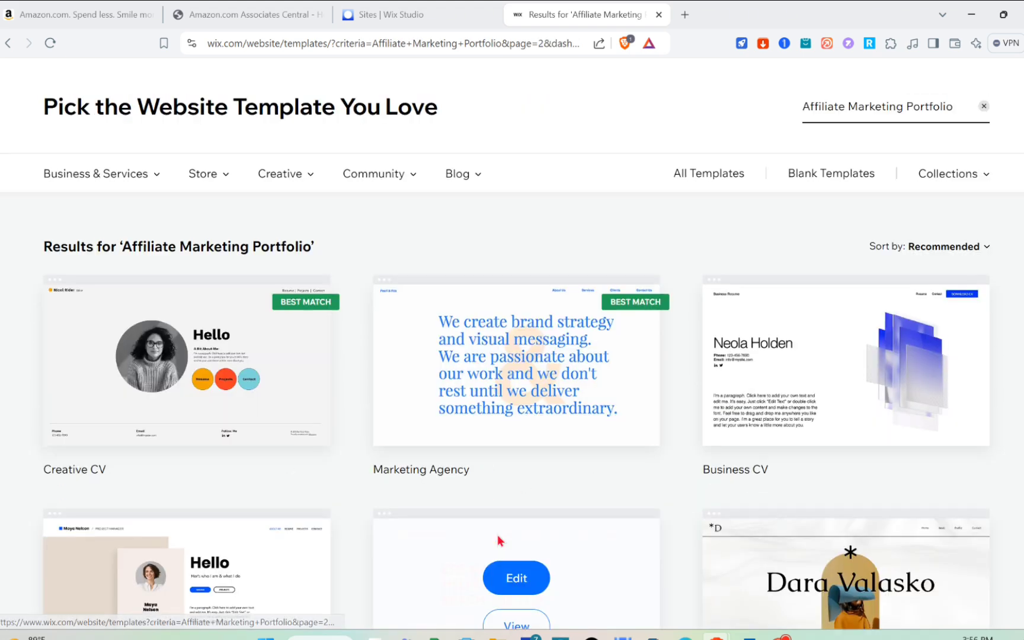
scroll(550, 368, "down", 3)
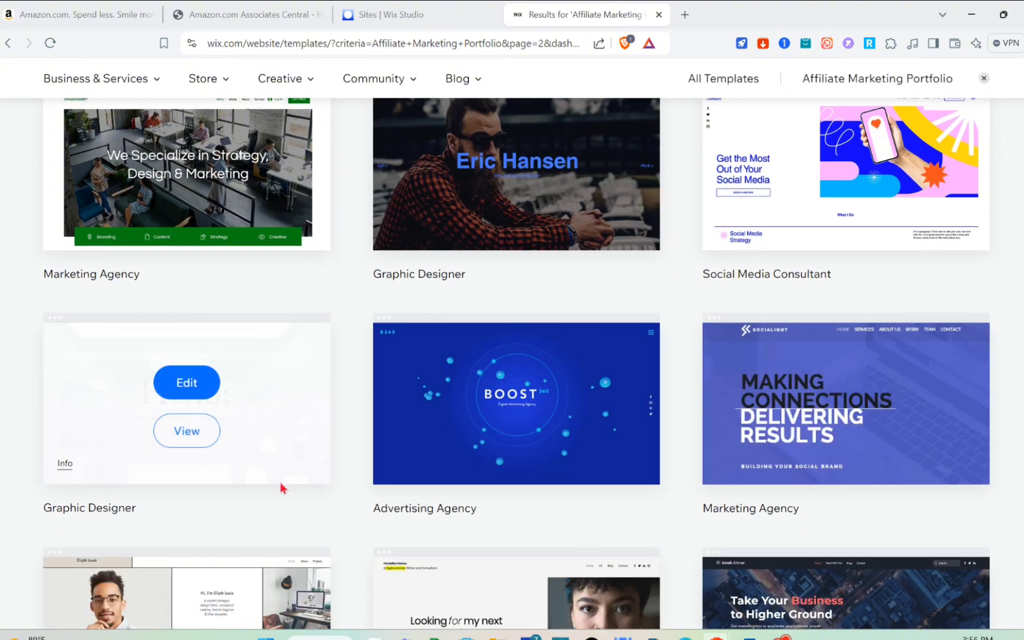
scroll(285, 519, "down", 1)
scroll(287, 522, "down", 5)
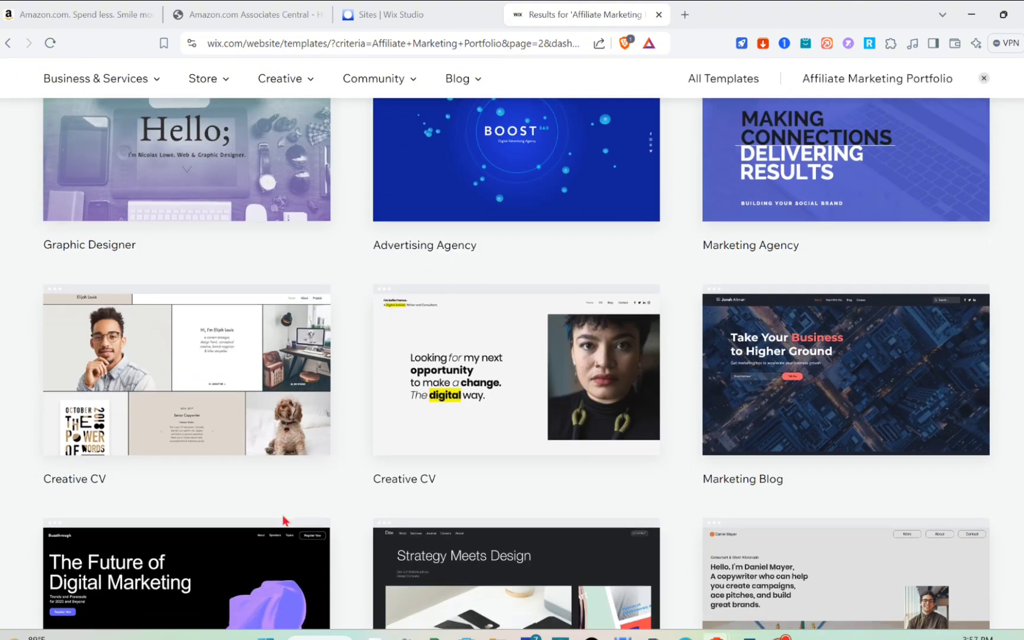
scroll(285, 522, "up", 10)
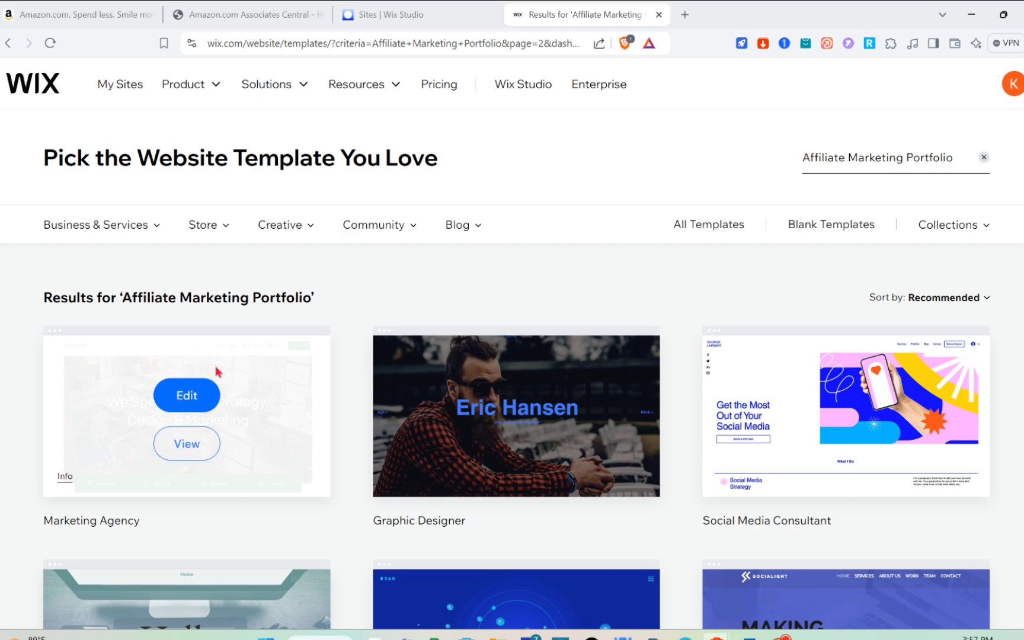
- Open the Marketing Agency template for editing and look over its product category page at 100% zoom
left_click(203, 397)
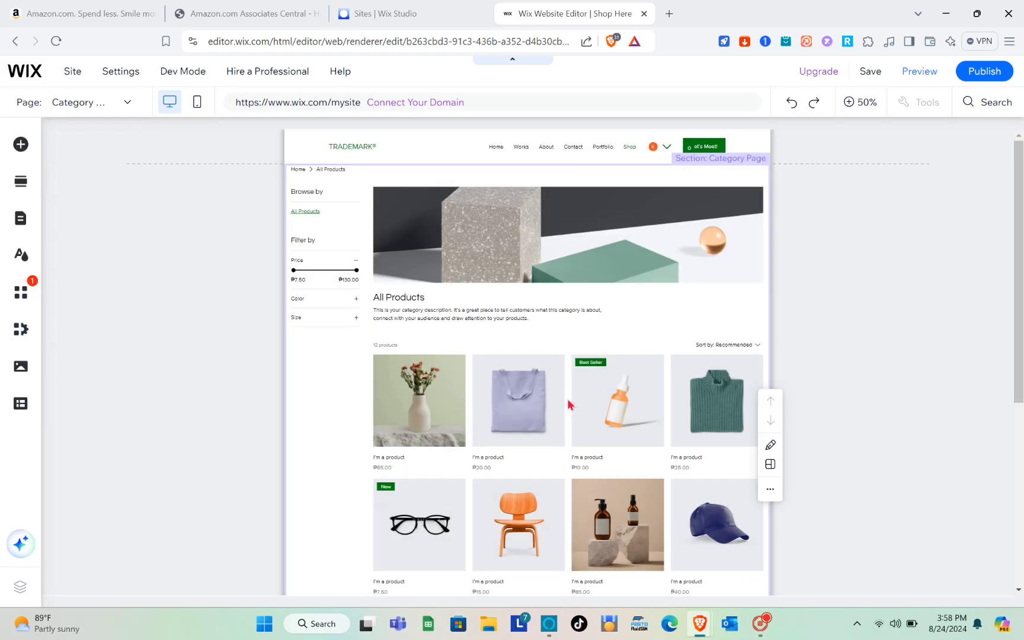
scroll(569, 403, "down", 5)
scroll(568, 403, "up", 5)
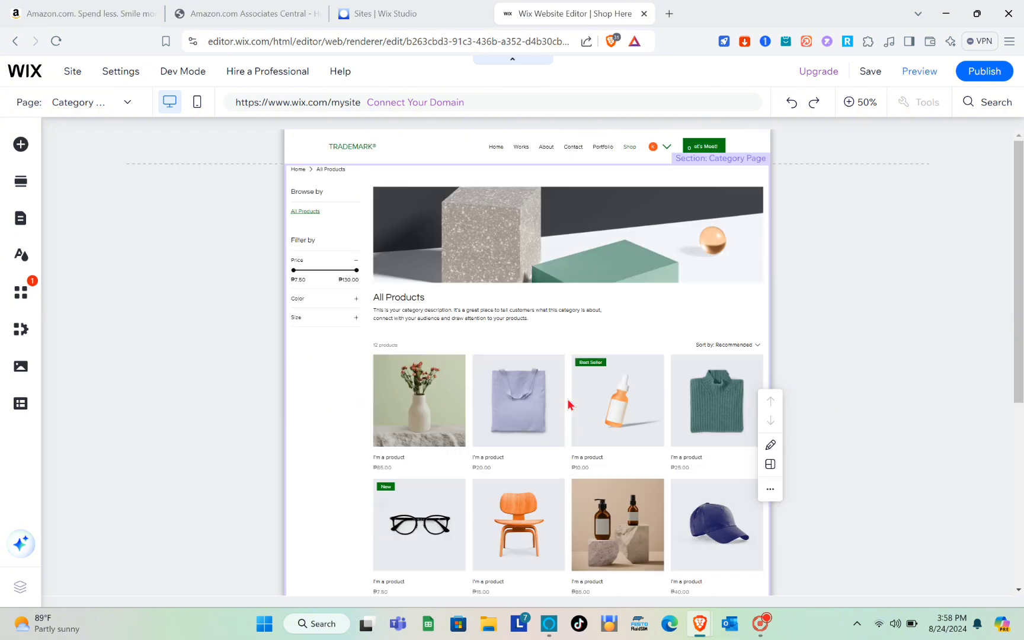
left_click(859, 103)
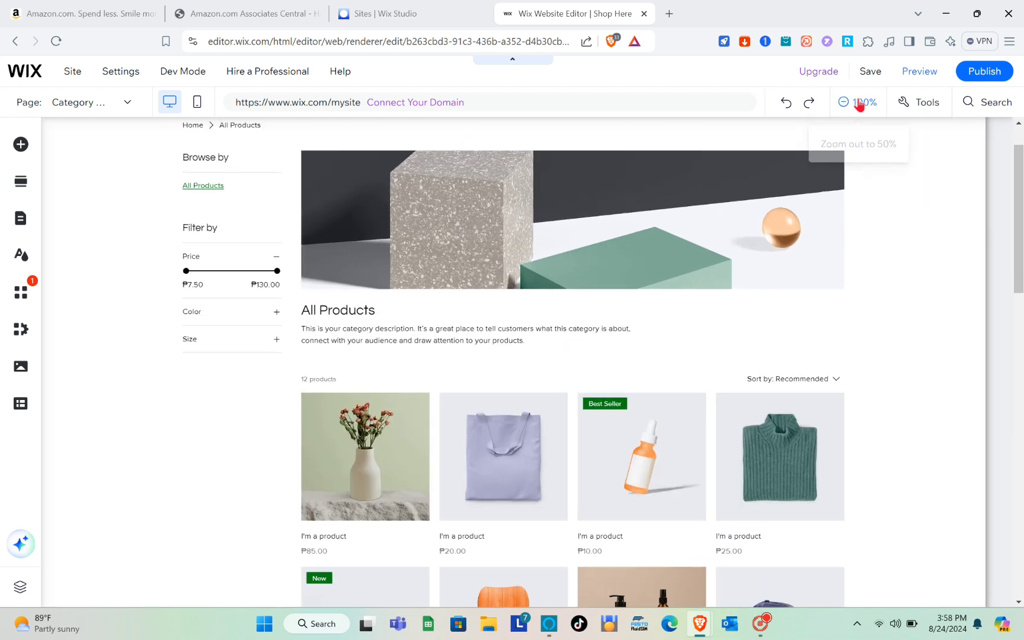
scroll(654, 198, "down", 5)
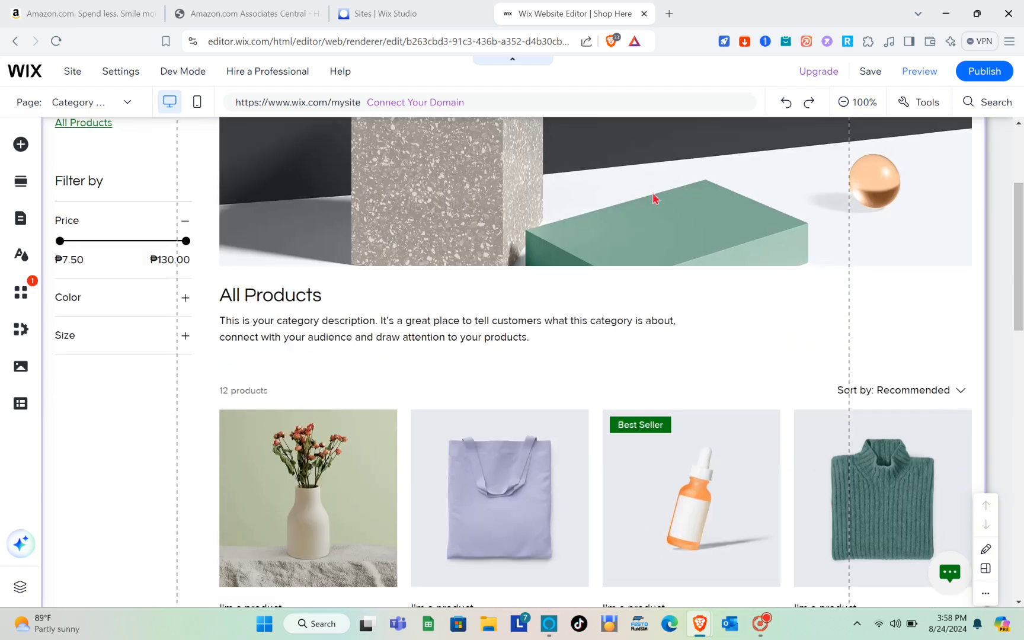
scroll(654, 197, "up", 7)
scroll(654, 199, "down", 1)
scroll(653, 199, "up", 1)
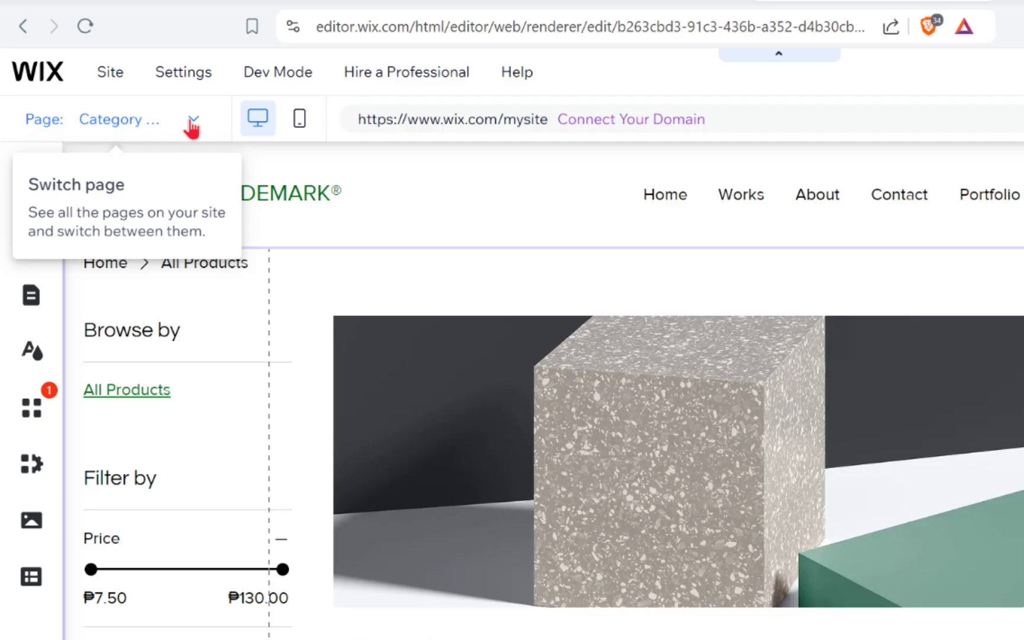
- Switch to the Home page and look through its sections
left_click(126, 105)
left_click(37, 243)
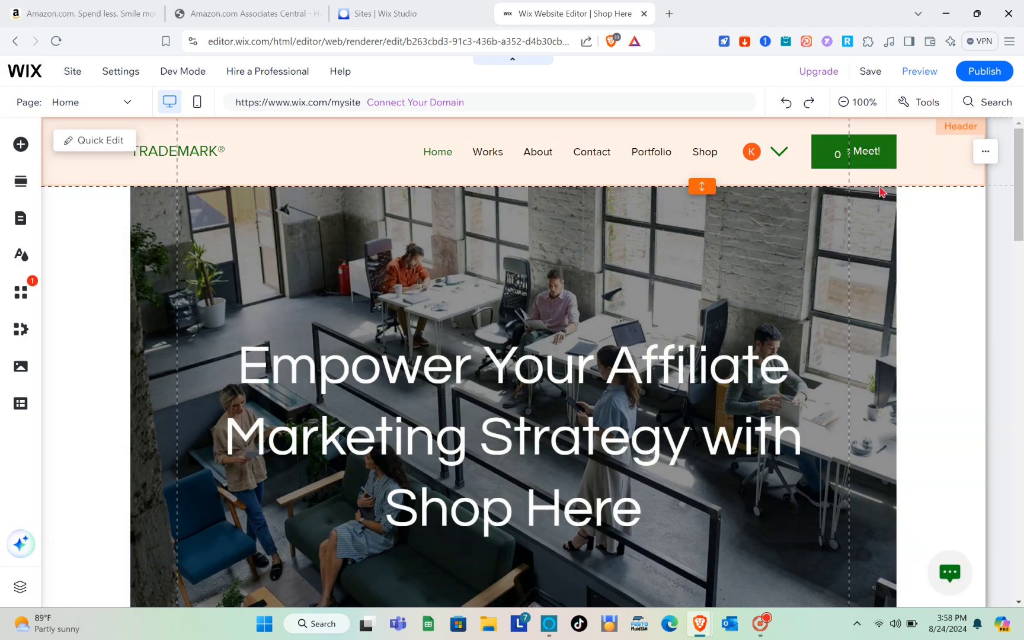
scroll(655, 298, "down", 5)
scroll(654, 298, "down", 15)
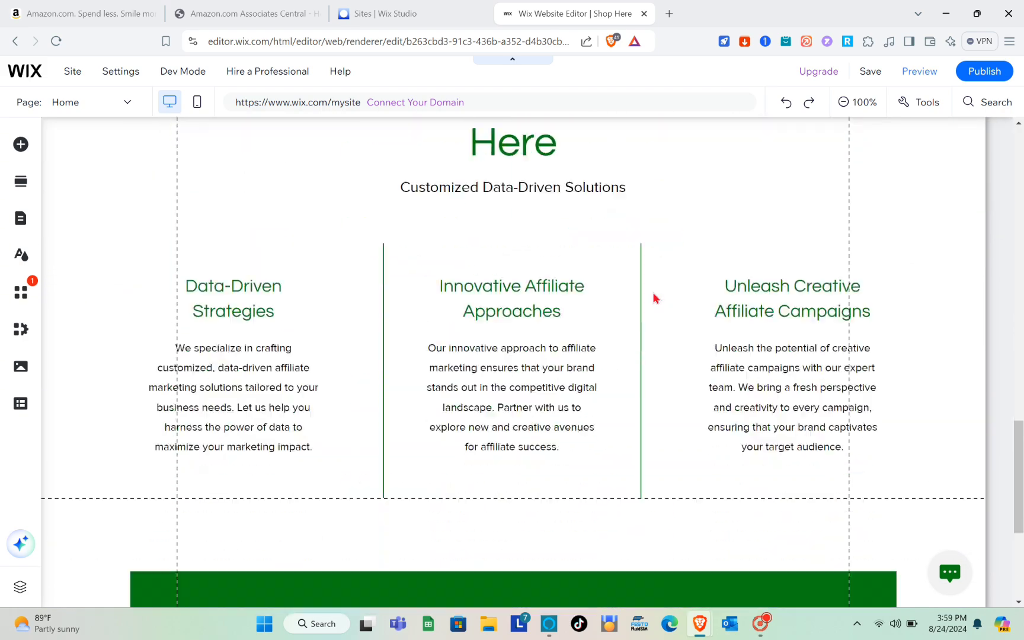
scroll(654, 298, "up", 20)
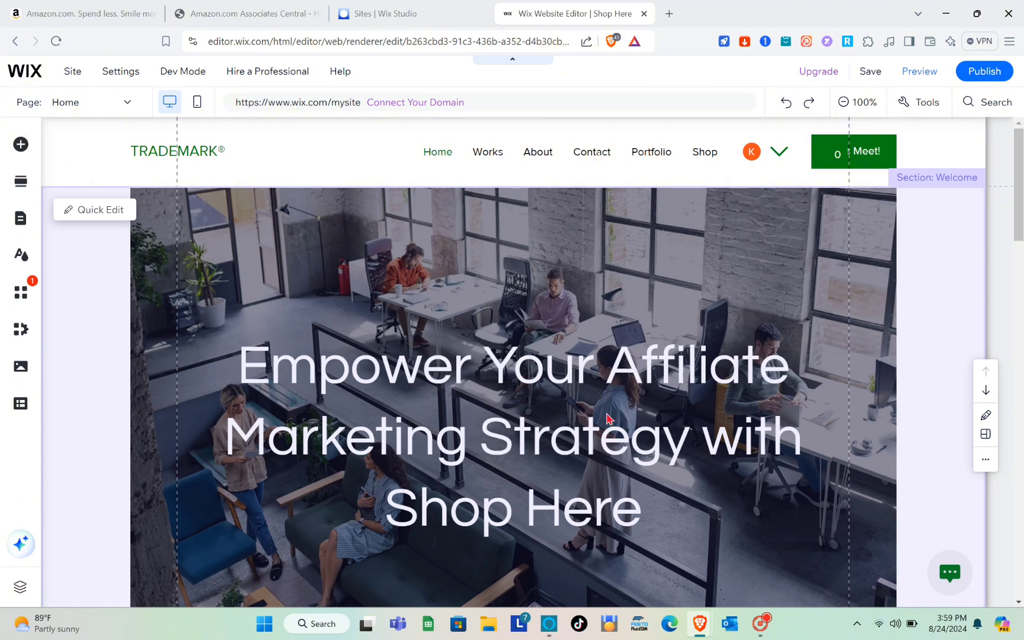
- Replace the Welcome section's heading text with "SHOP HERE FOR AFFORDABLE PRODUCTS"
scroll(607, 417, "down", 4)
scroll(607, 417, "up", 3)
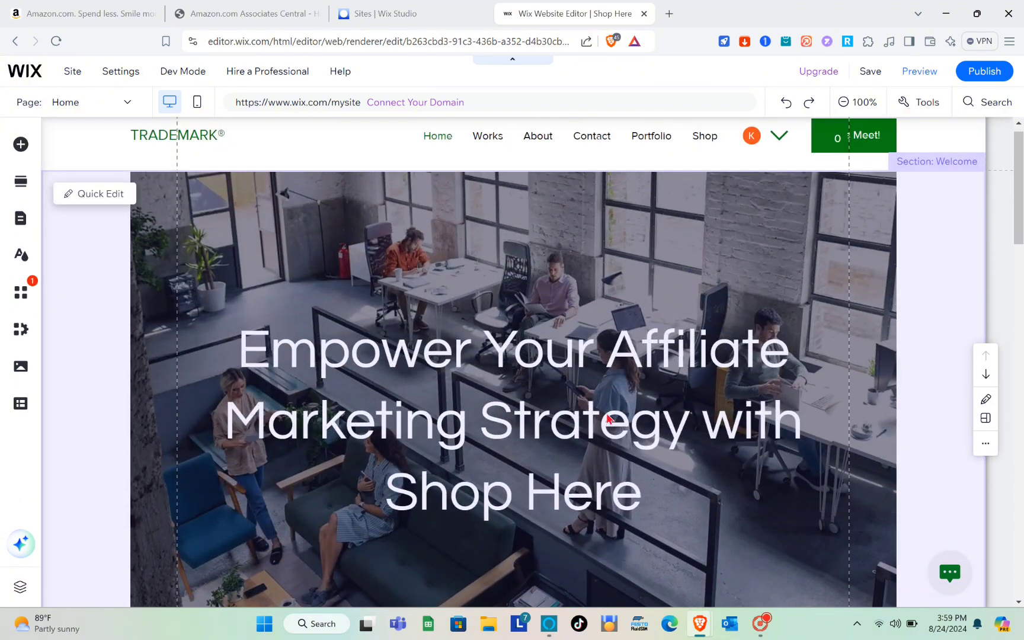
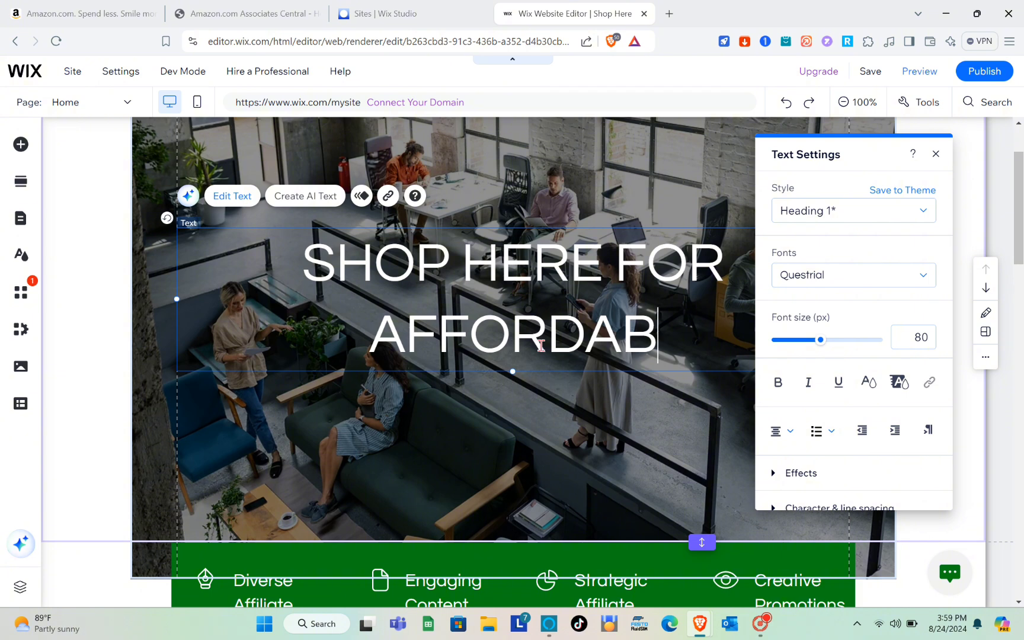
type("LE PRODU")
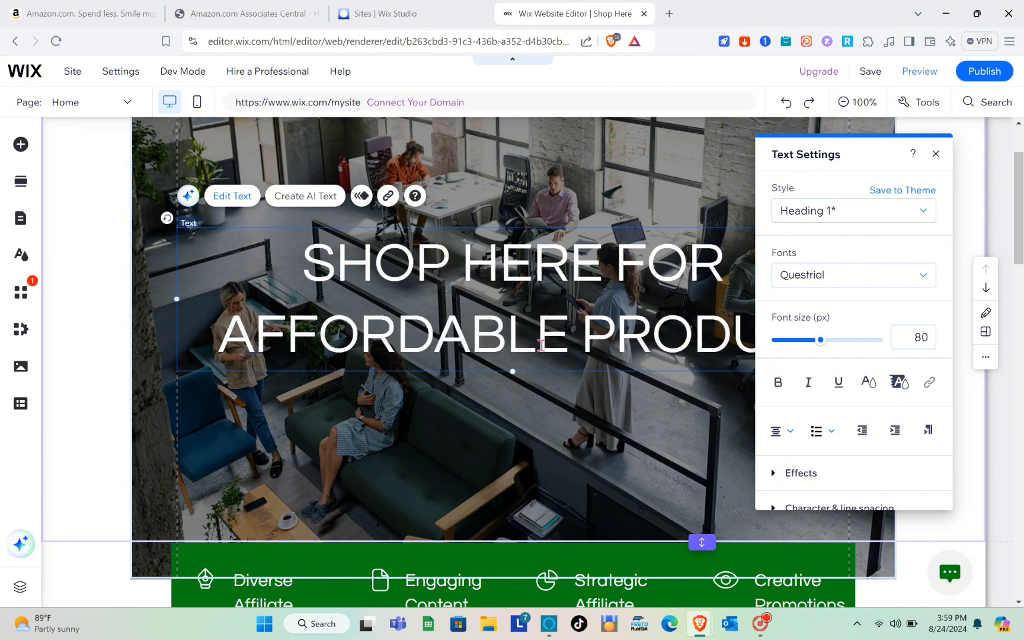
type("CT")
left_click(540, 444)
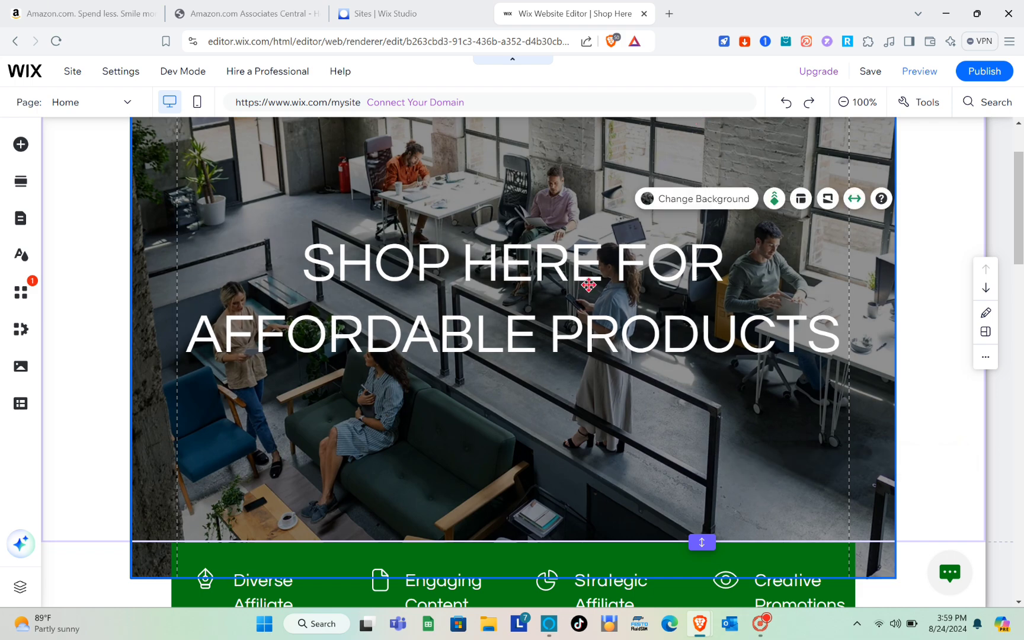
- Search the Wix media for "online store" and set the Packages on Shelves image as the welcome strip's background
left_click(691, 186)
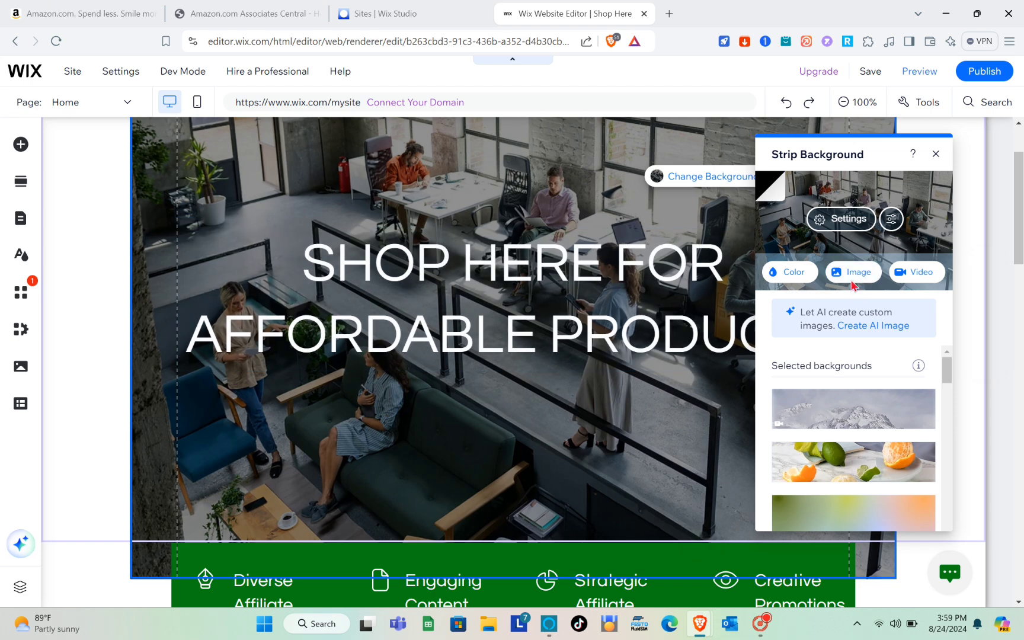
left_click(852, 272)
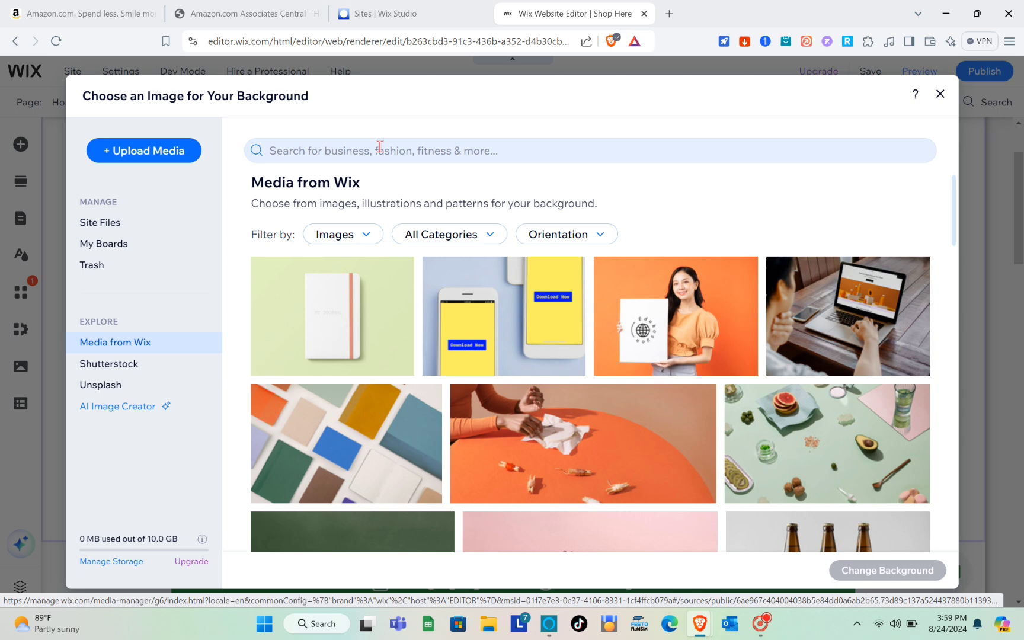
left_click(507, 127)
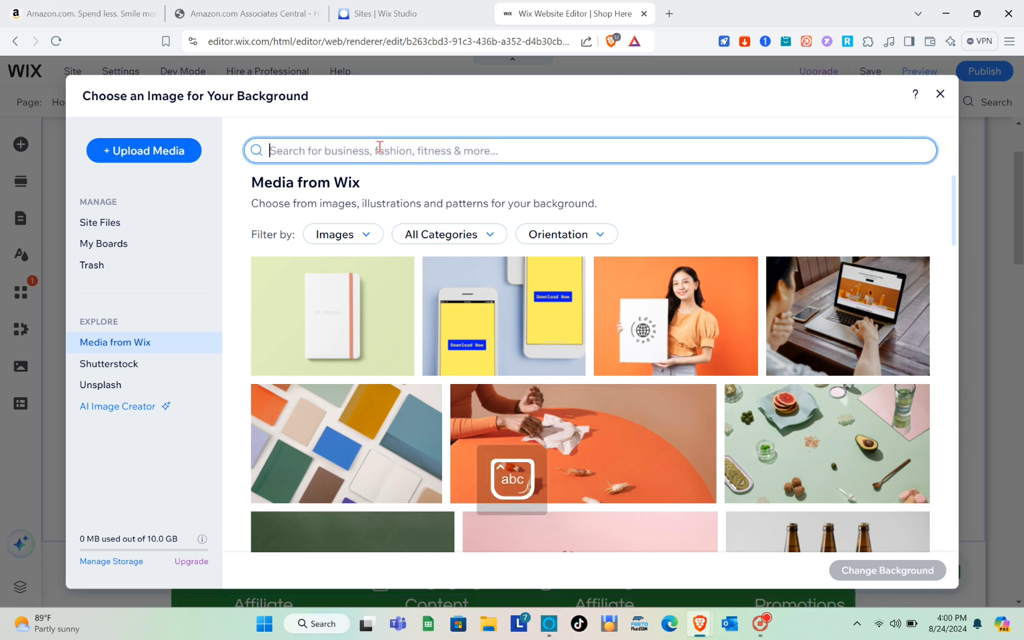
type("o")
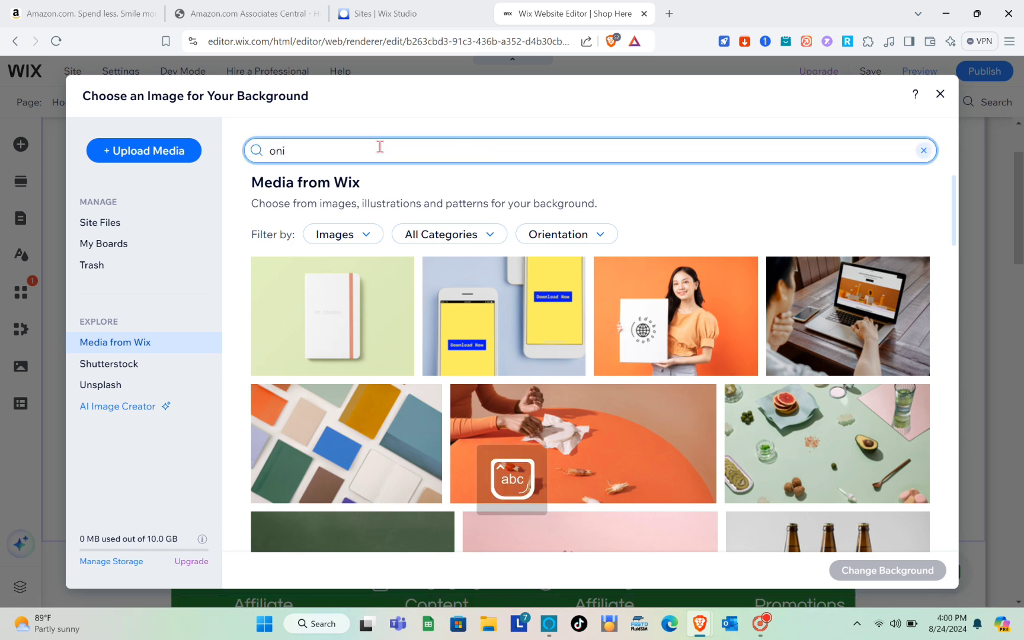
type("nline store")
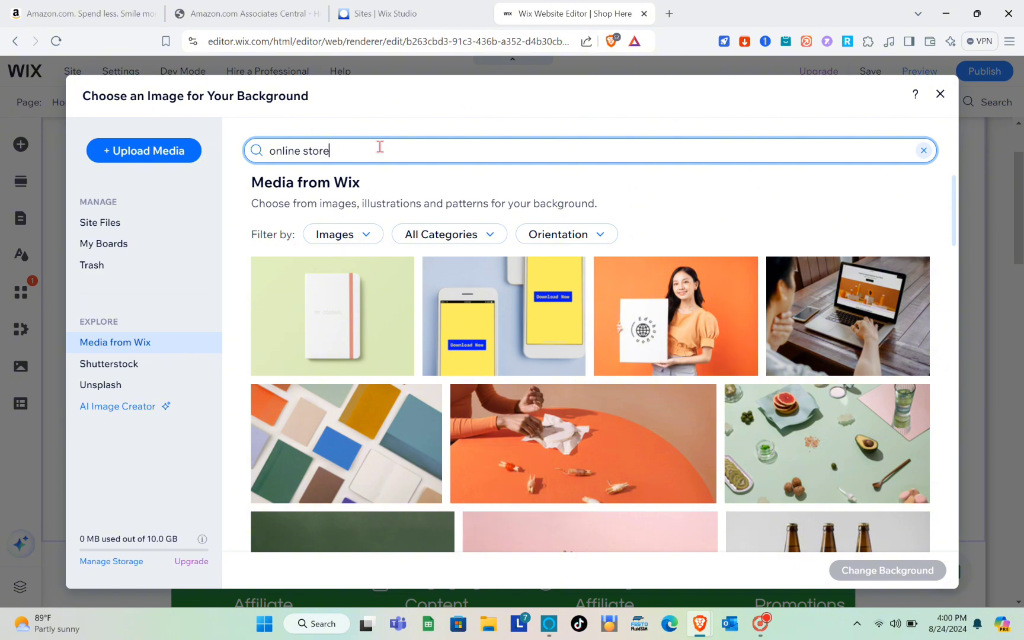
key("Return")
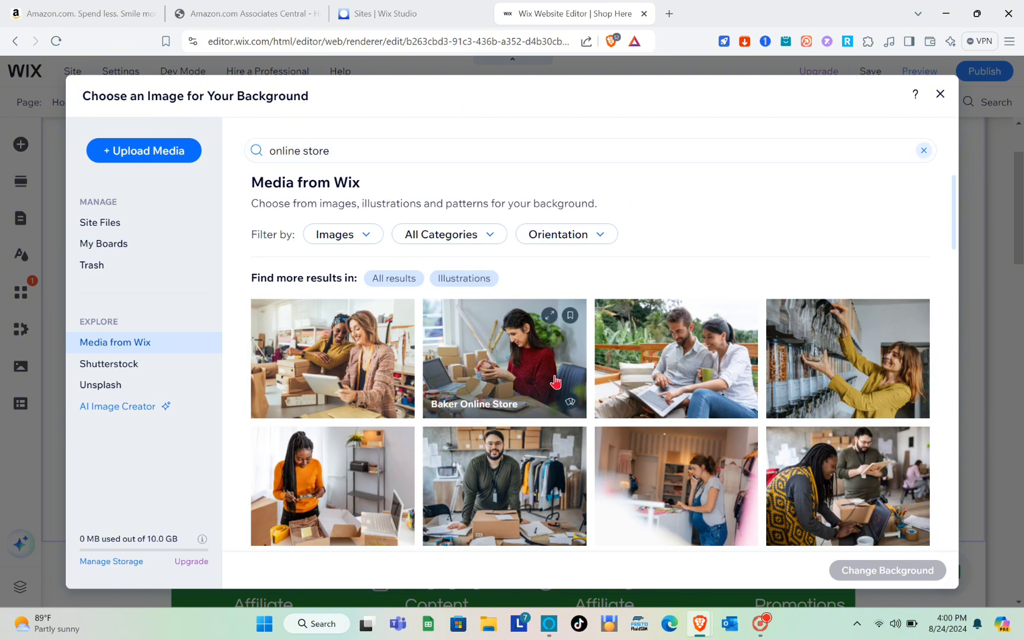
scroll(556, 382, "down", 7)
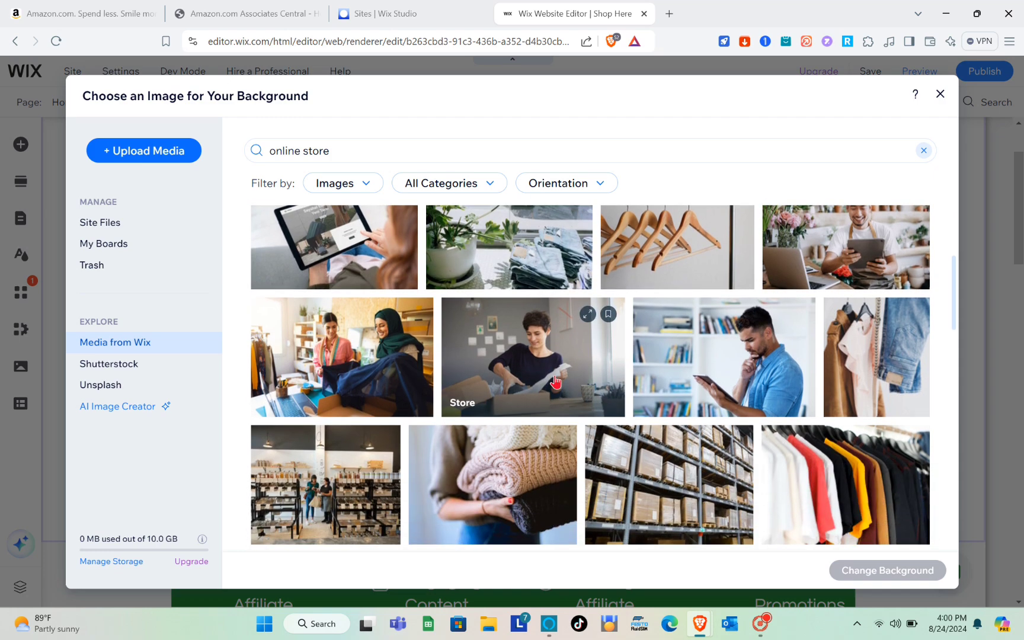
scroll(555, 383, "down", 4)
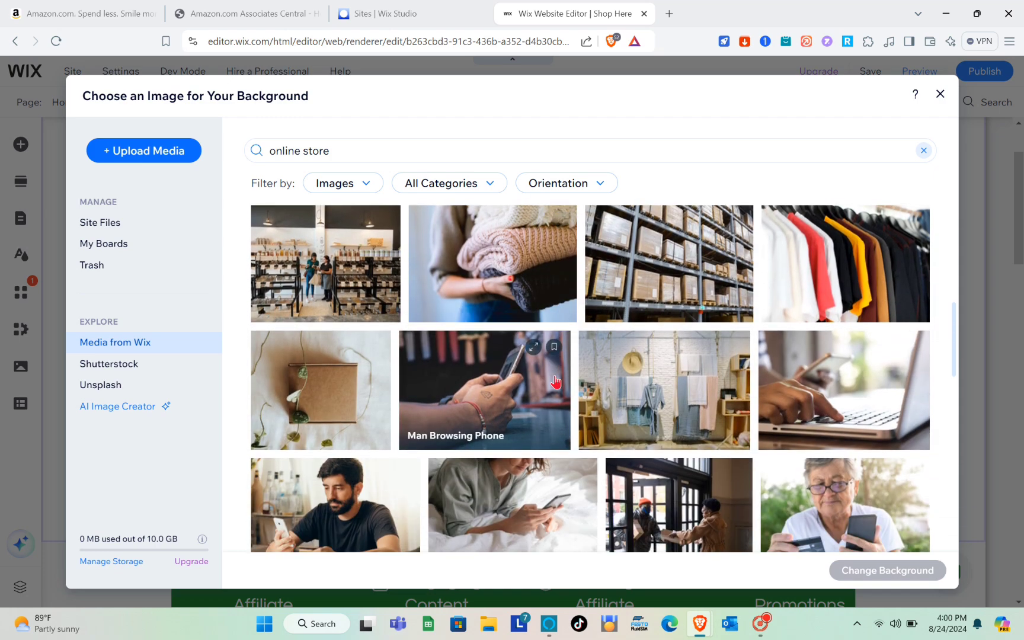
left_click(655, 285)
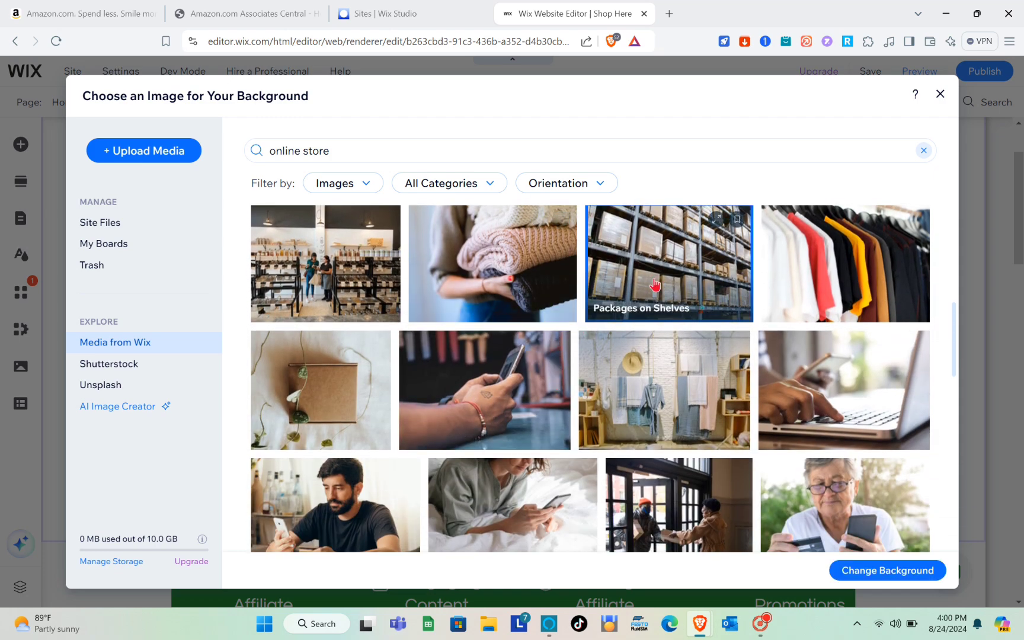
left_click(869, 570)
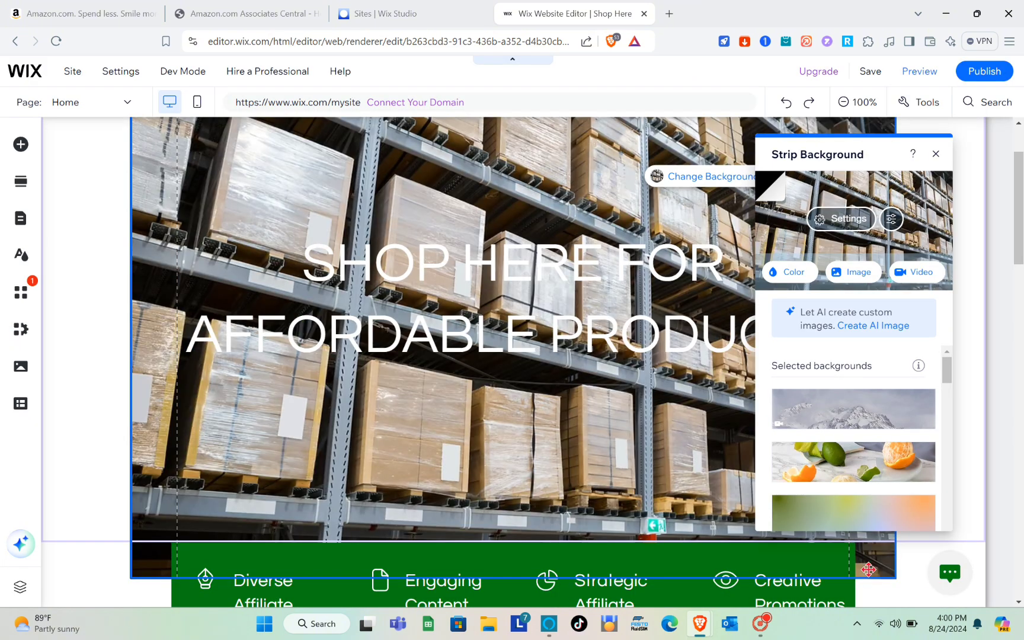
- Move the welcome heading slightly left and up over the strip, and color its text red (#E21C21)
left_click(610, 259)
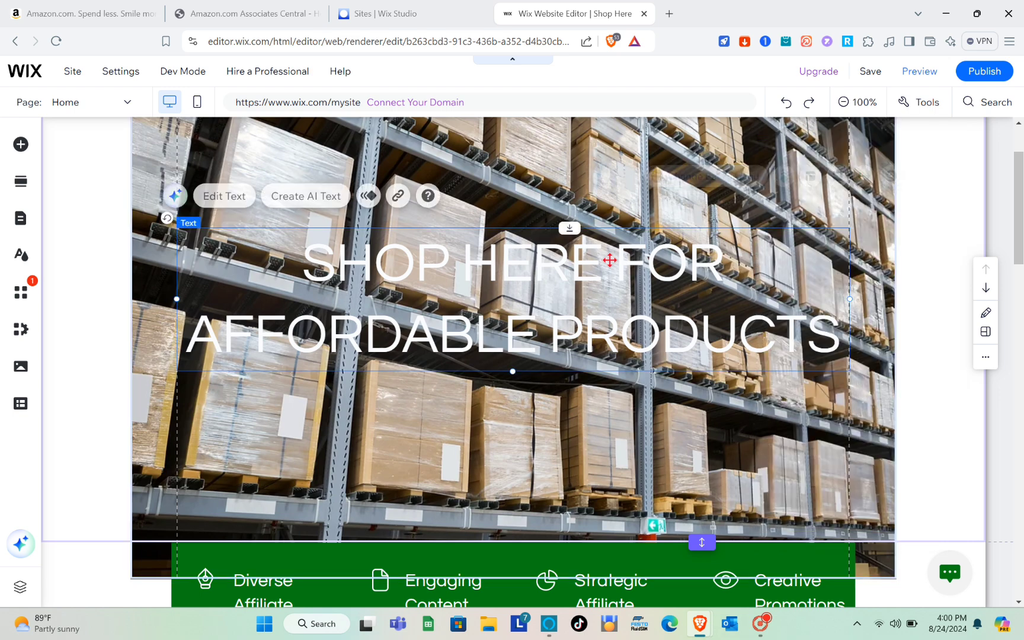
left_click(610, 260)
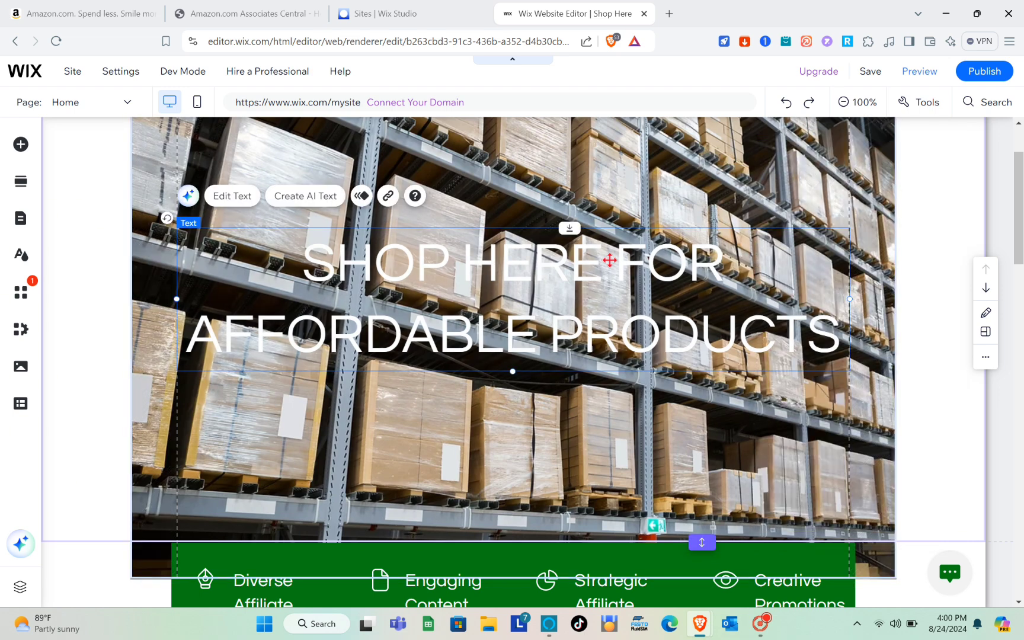
left_click_drag(609, 259, 568, 253)
double_click(568, 253)
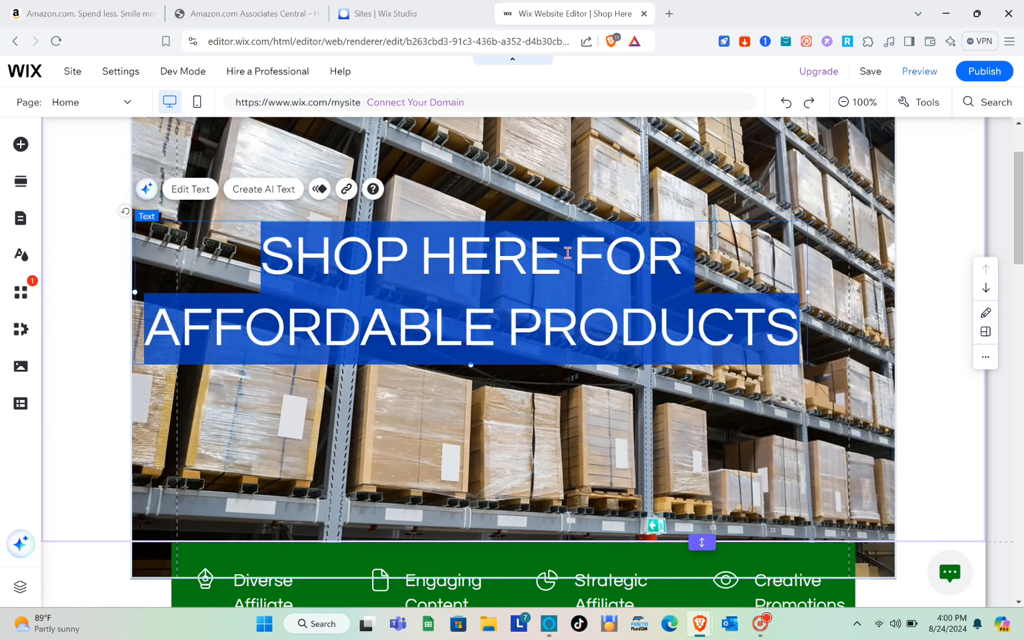
left_click(568, 254, "shift")
triple_click(567, 255)
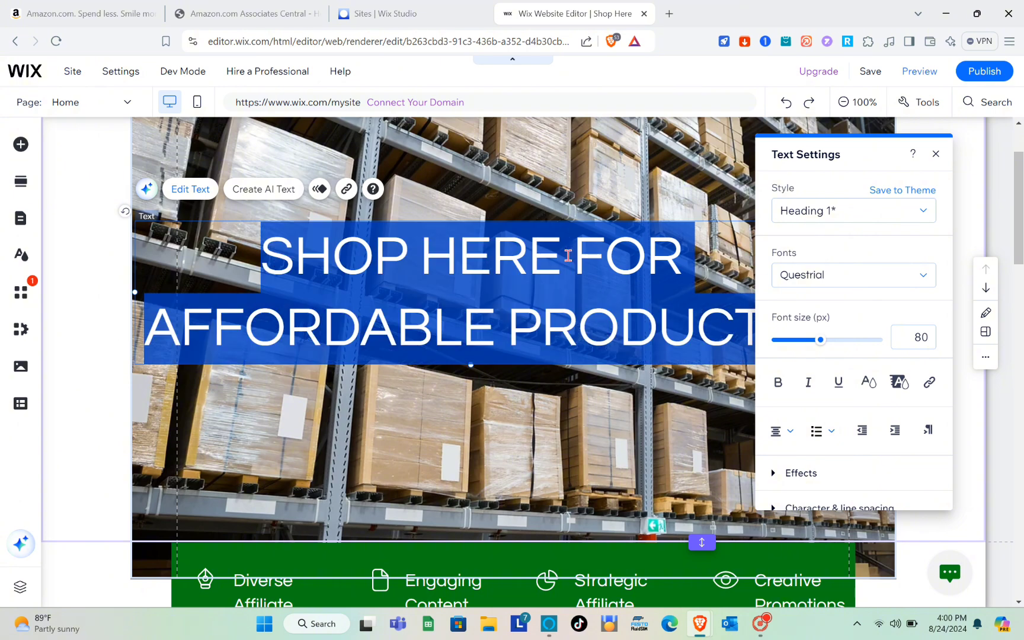
left_click(899, 381)
left_click(841, 410)
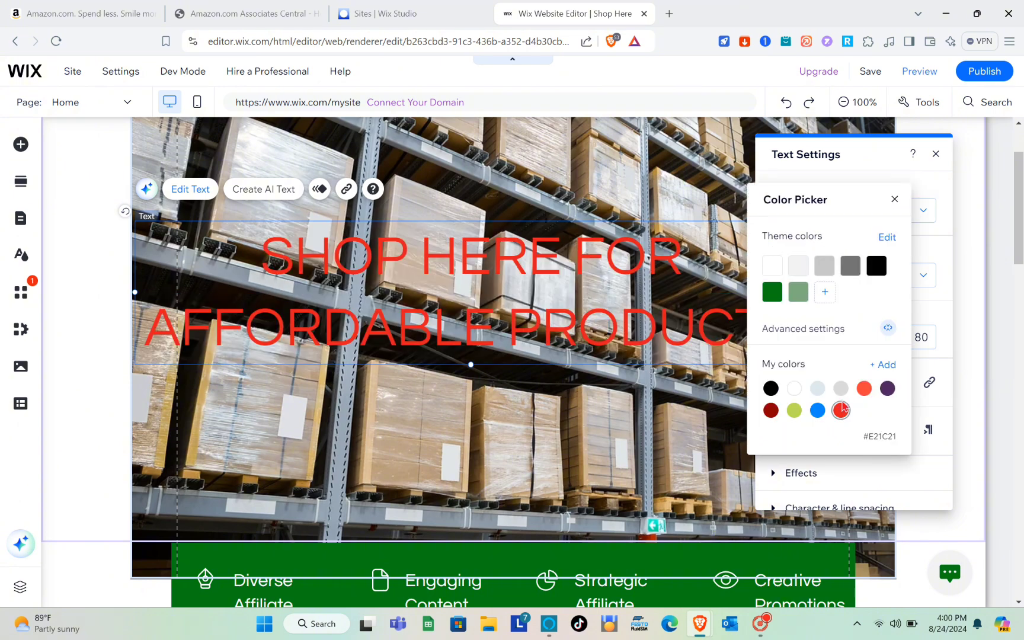
left_click(895, 201)
left_click(935, 155)
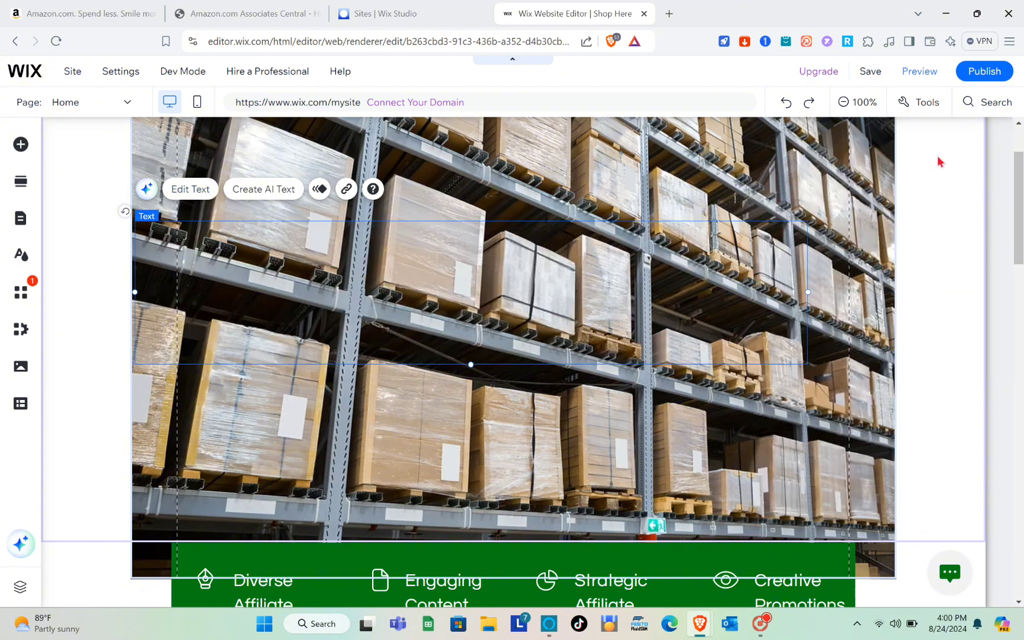
left_click(668, 410)
- Review the home page from the green services band through the Why Choose Shop Here section and back to the header
scroll(668, 410, "down", 3)
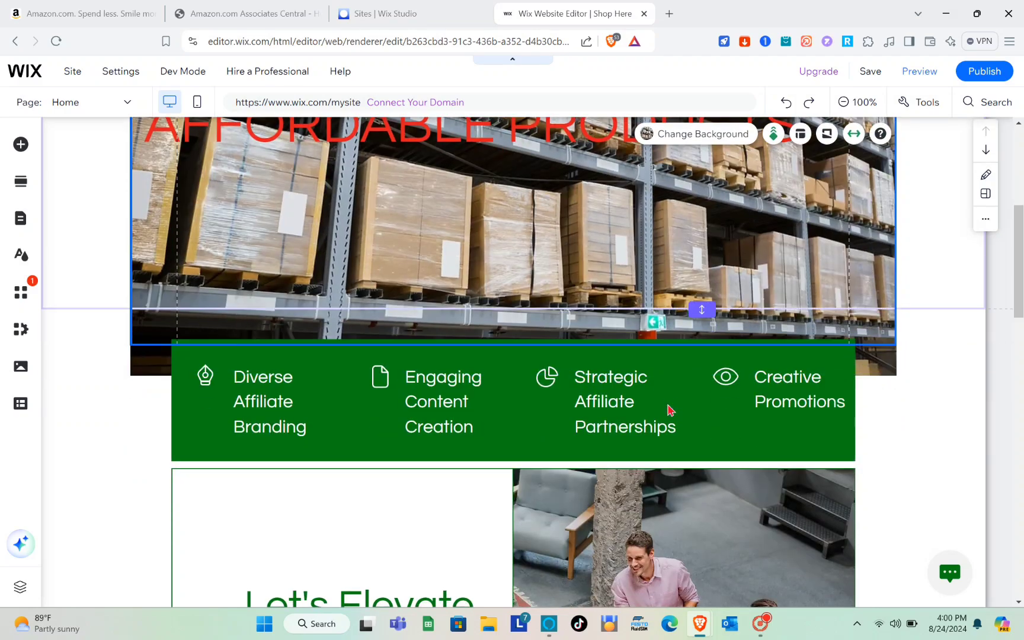
scroll(668, 407, "down", 13)
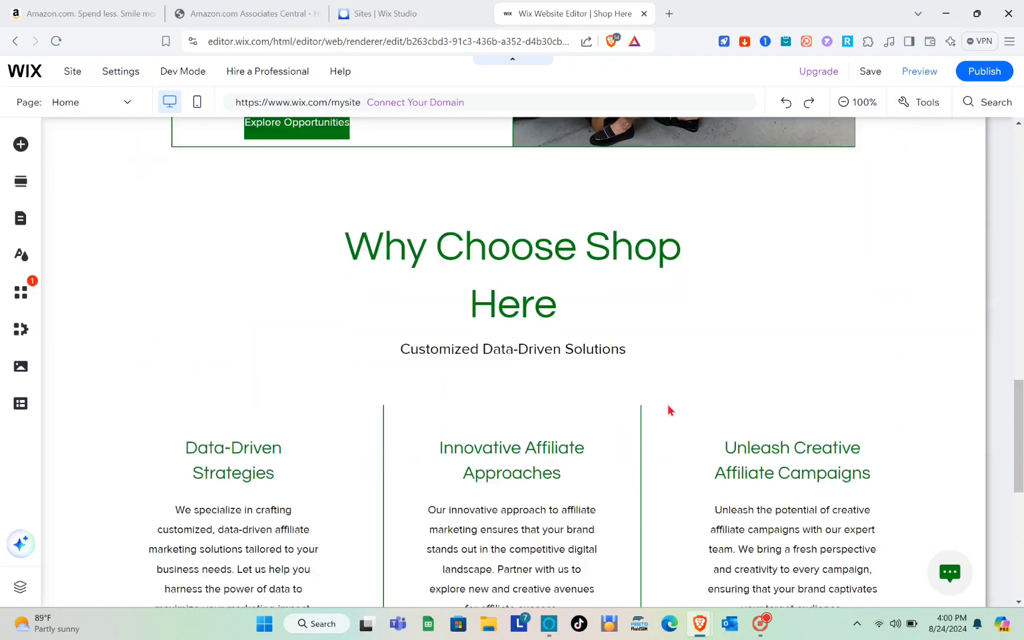
scroll(668, 404, "down", 7)
scroll(667, 404, "up", 15)
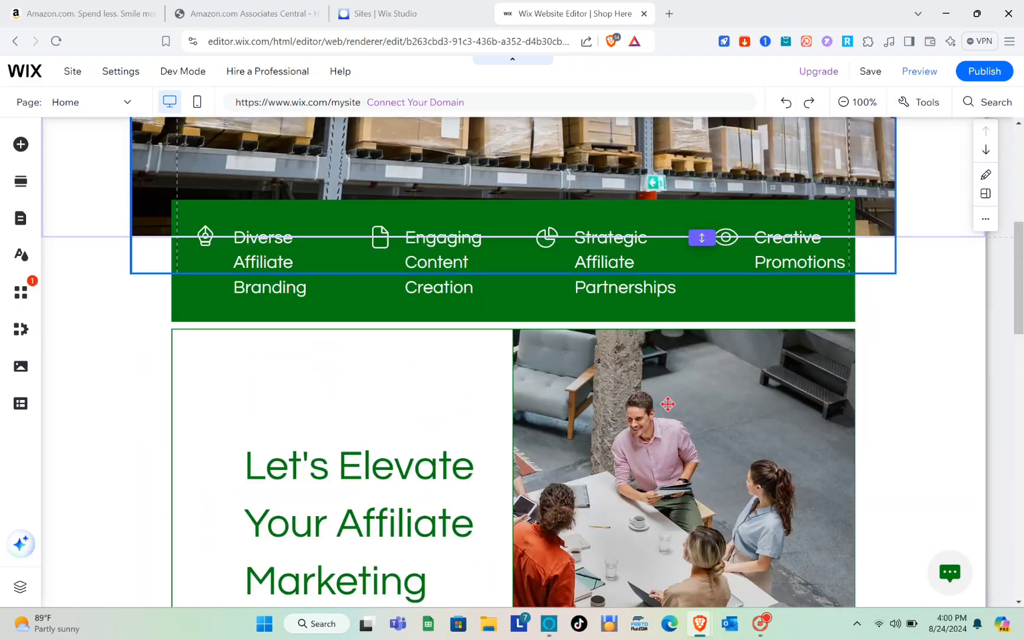
scroll(668, 404, "up", 6)
scroll(668, 405, "down", 1)
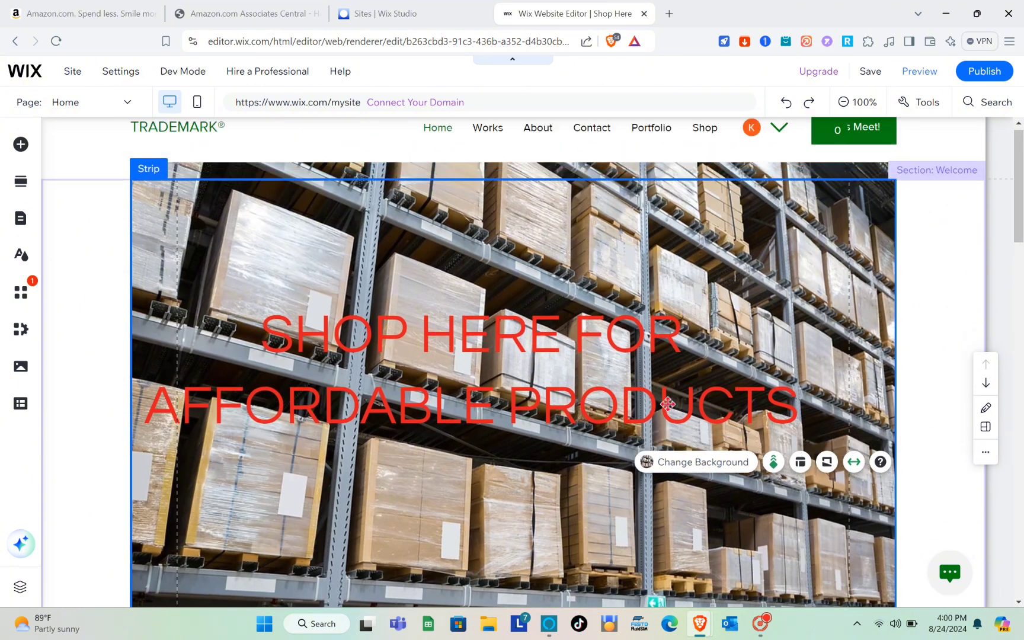
scroll(682, 237, "up", 1)
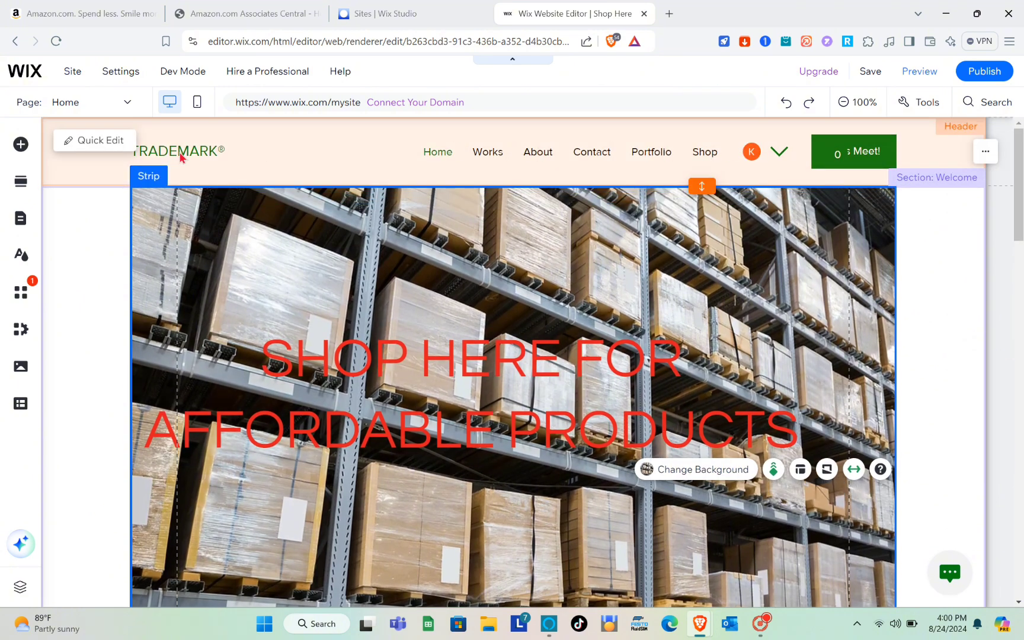
left_click(127, 107)
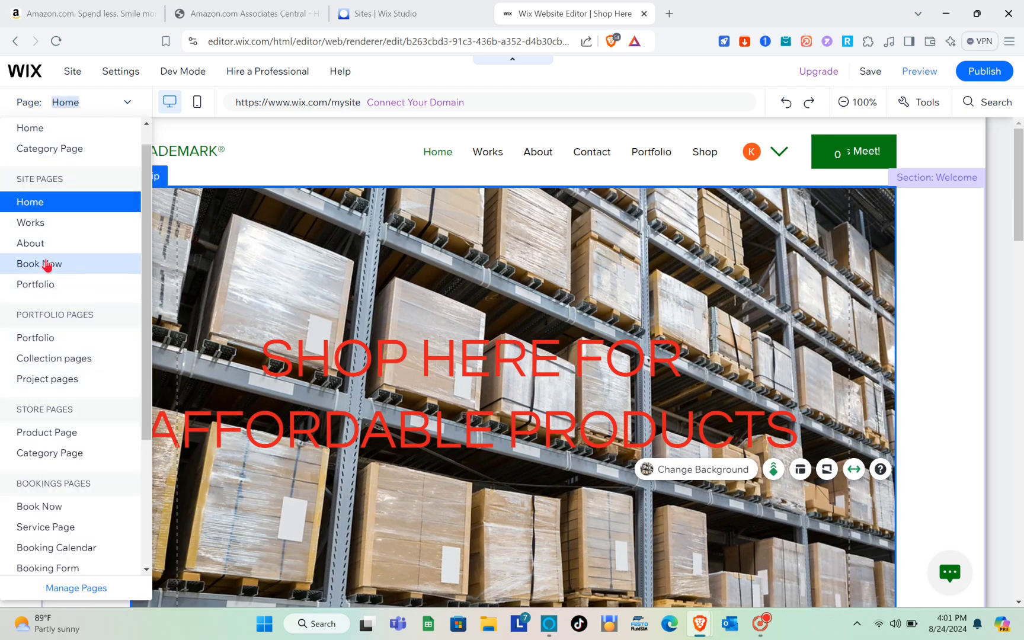
scroll(55, 267, "down", 3)
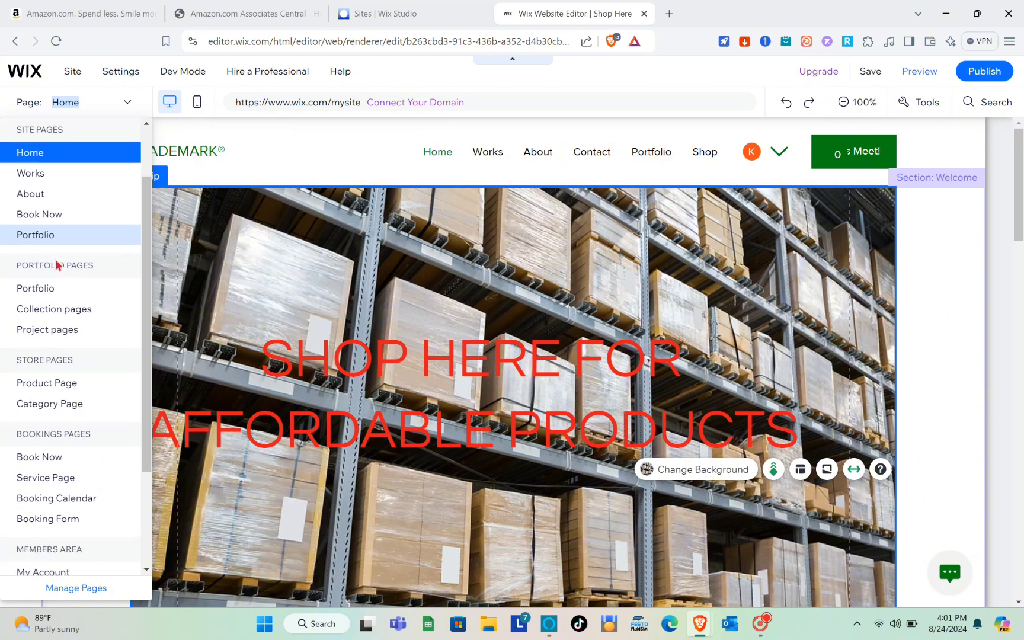
scroll(57, 265, "down", 1)
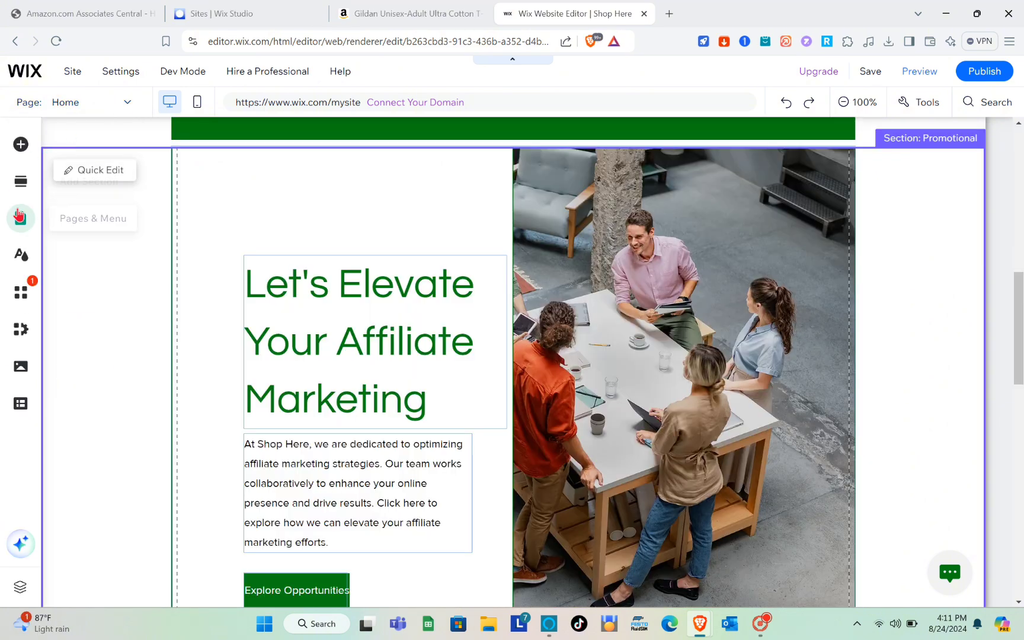
- Add a new page to the site menu using the Grid layout from the About page templates
left_click(19, 216)
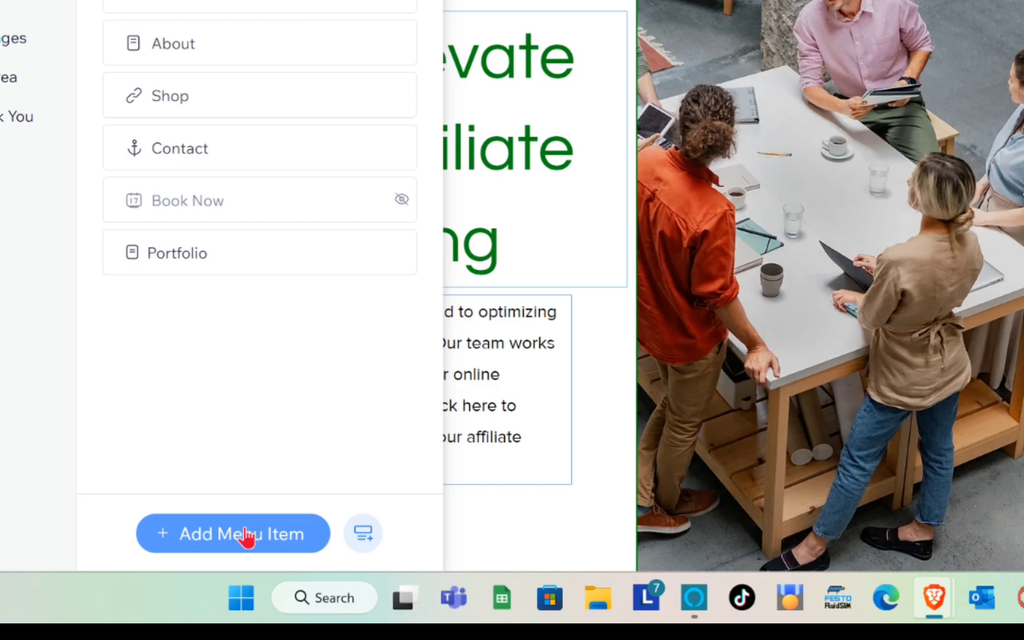
left_click(246, 535)
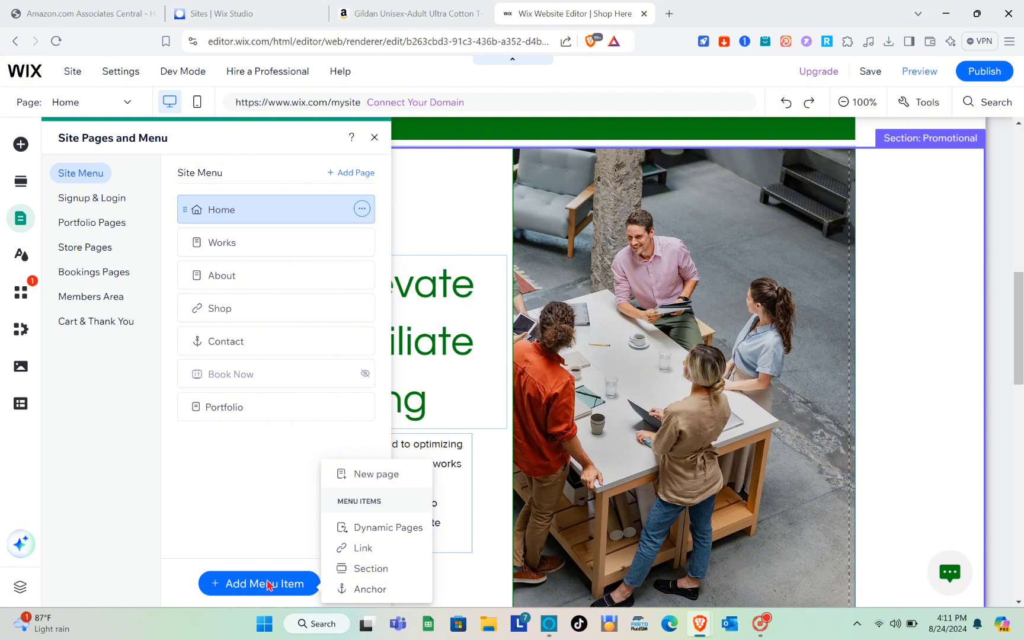
left_click(372, 475)
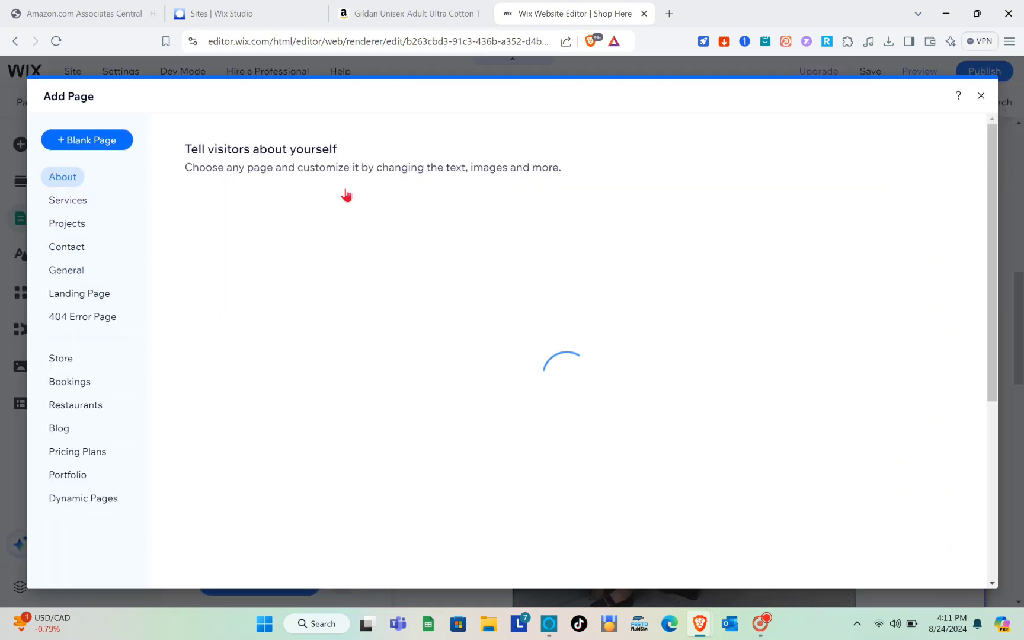
mouse_move(269, 217)
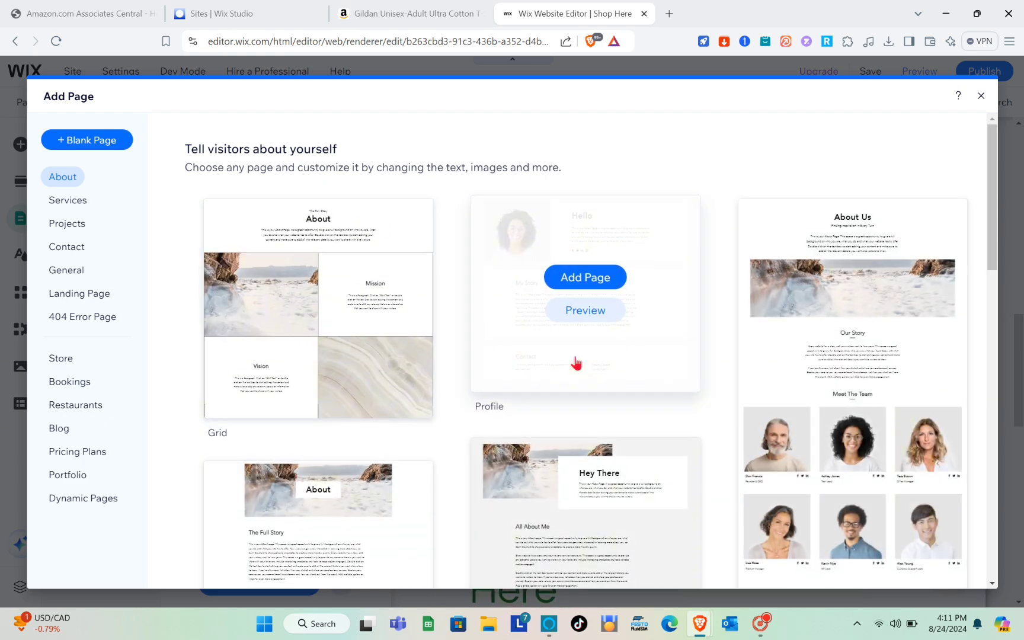
scroll(575, 363, "down", 10)
scroll(528, 527, "down", 8)
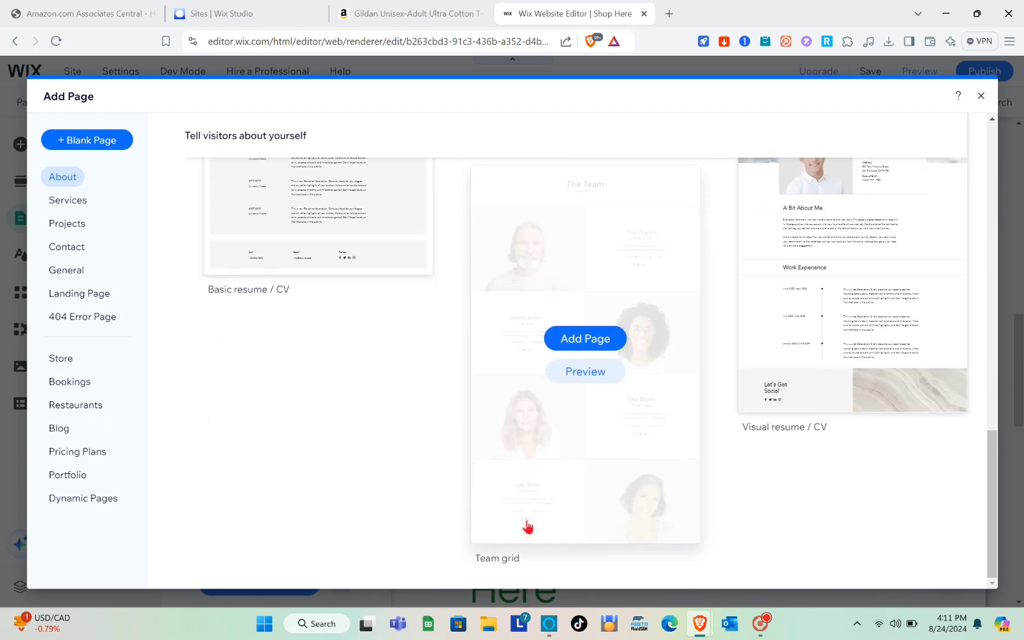
scroll(528, 527, "up", 18)
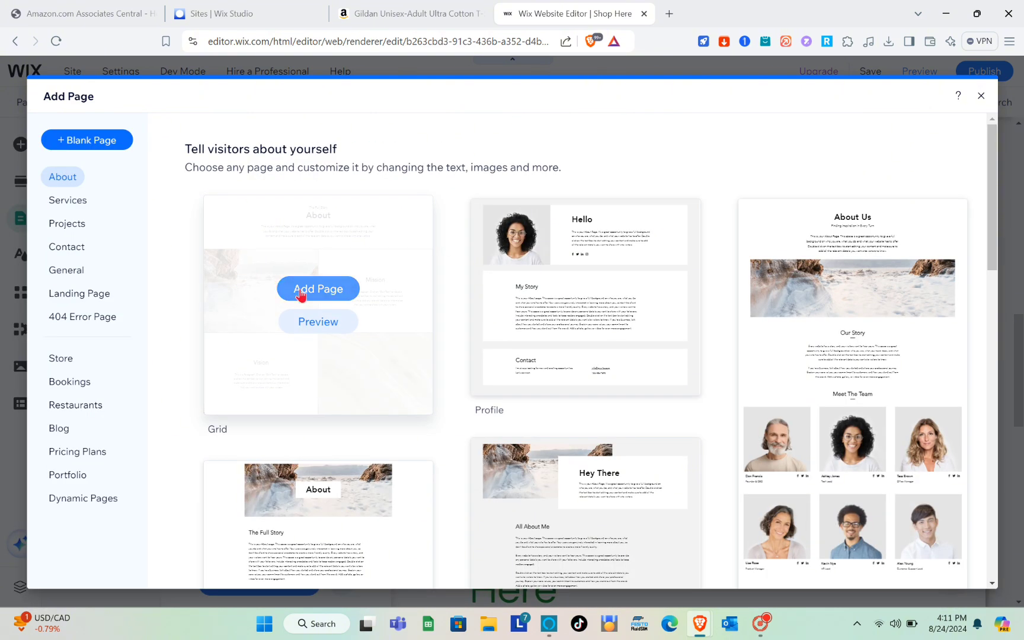
left_click(319, 290)
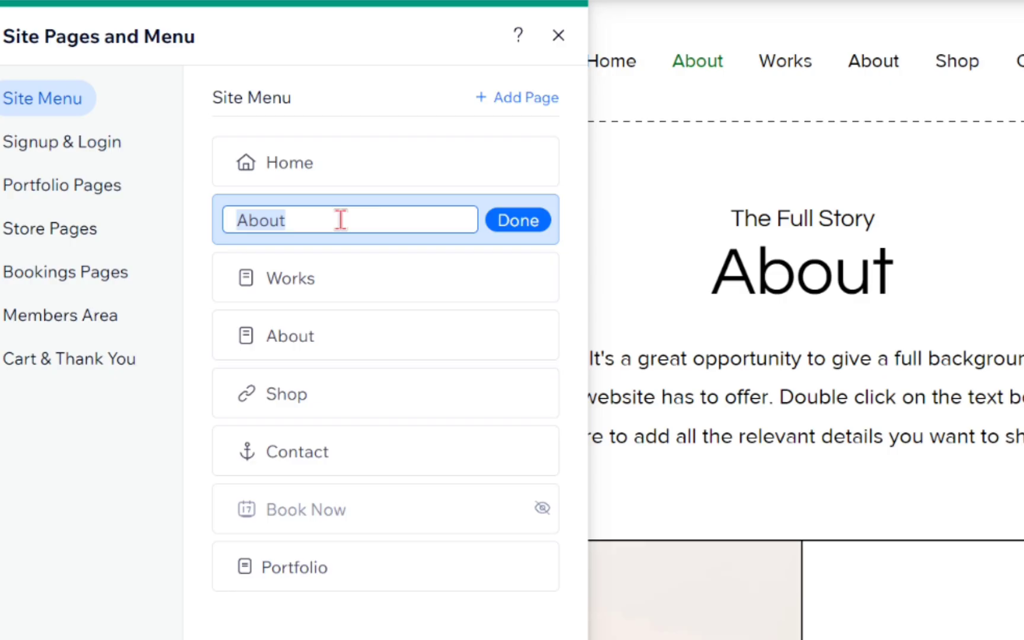
- Name the new page PRODUCTS and close the site pages list
type("PRODUCTS")
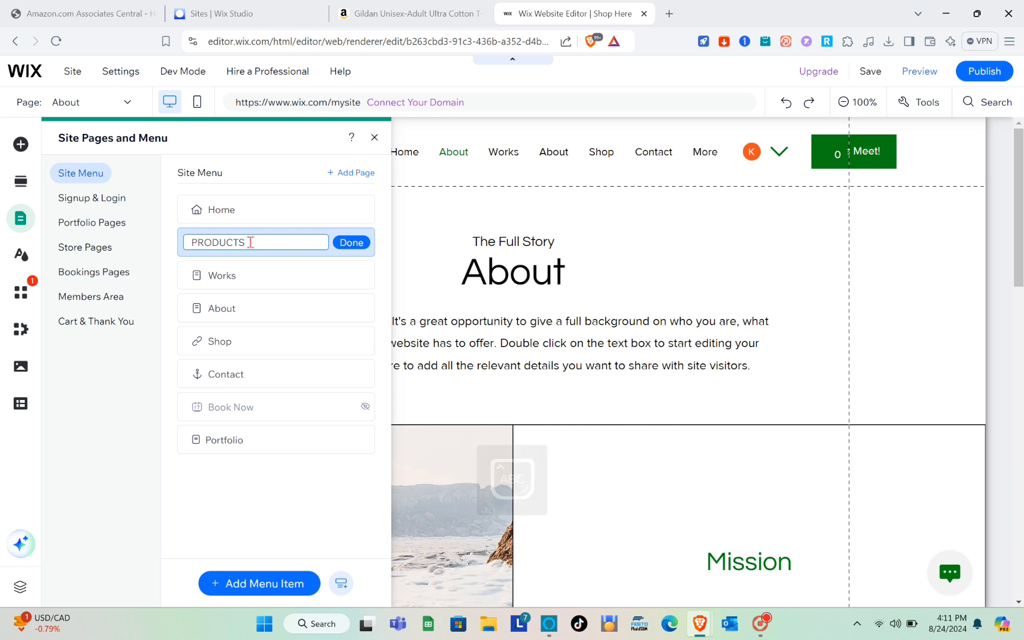
left_click(355, 245)
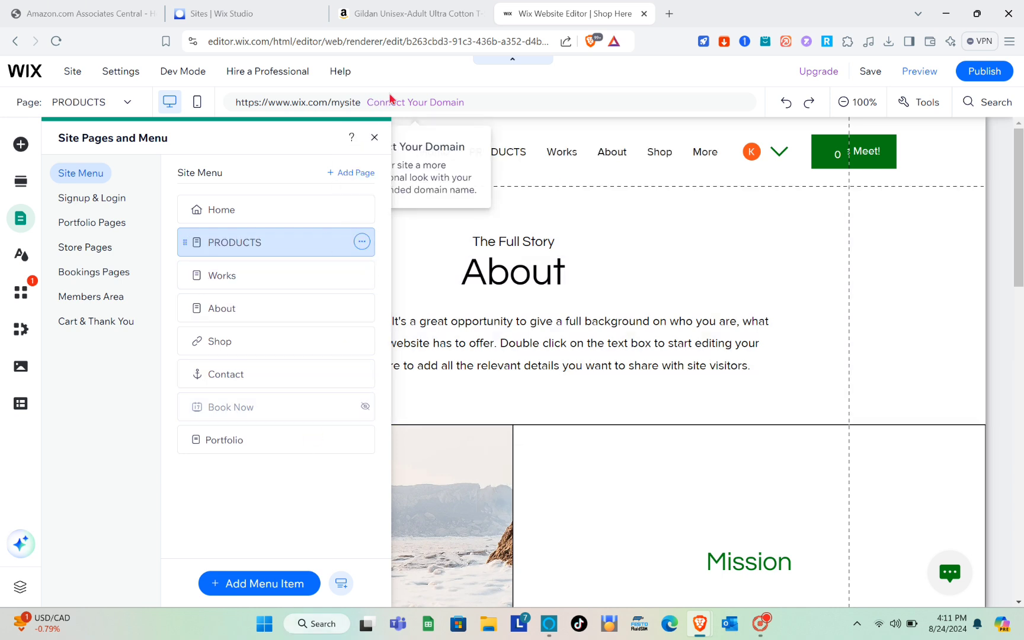
left_click(374, 137)
- Delete the green strip with the menu, contact, address and socials columns from the footer
scroll(423, 441, "down", 5)
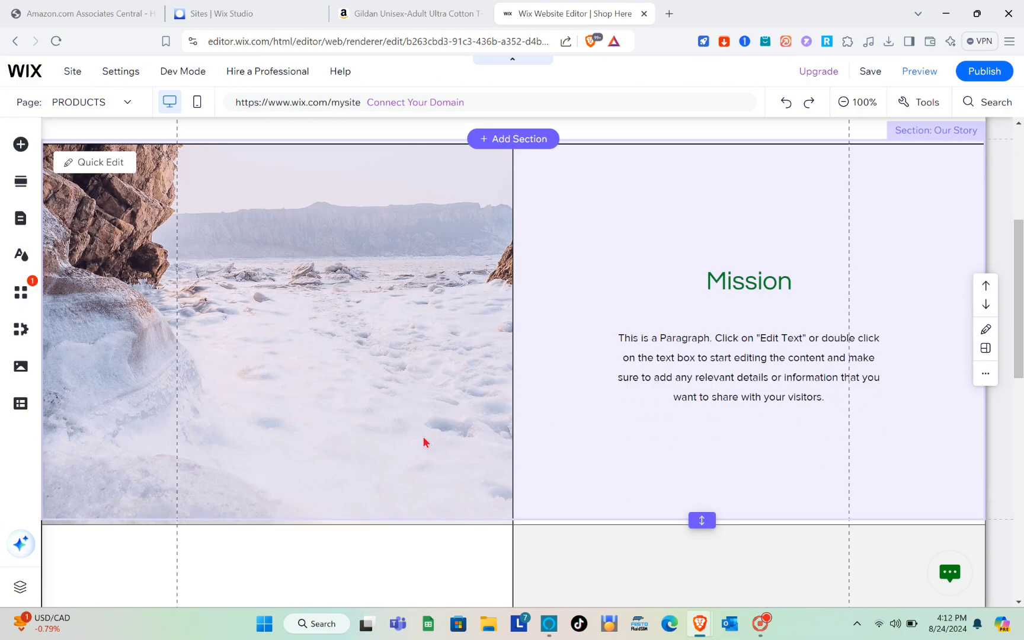
scroll(423, 442, "up", 5)
scroll(424, 442, "down", 8)
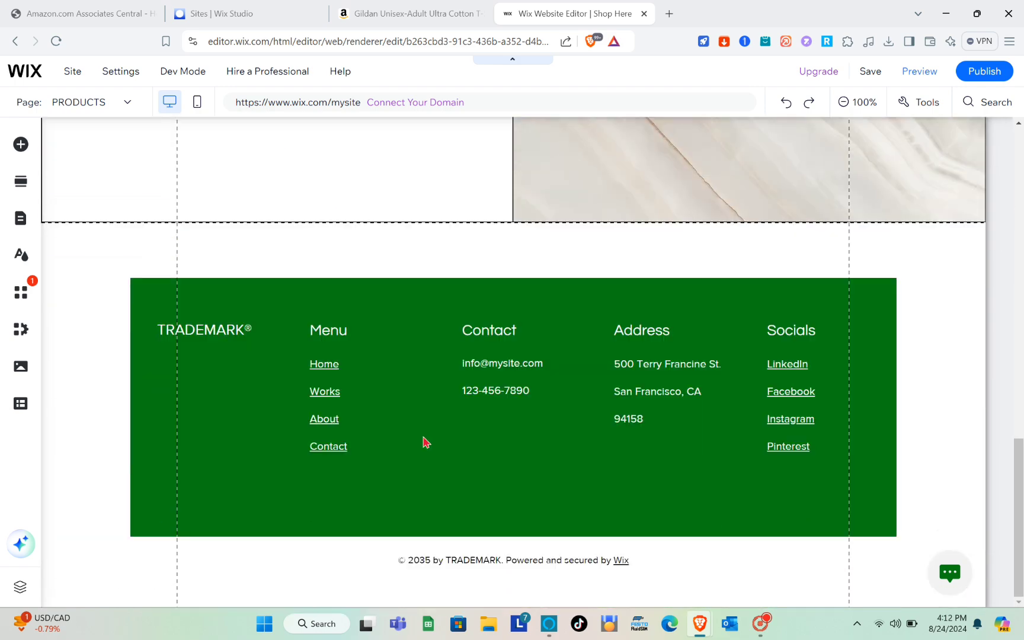
scroll(423, 441, "up", 8)
scroll(423, 441, "down", 8)
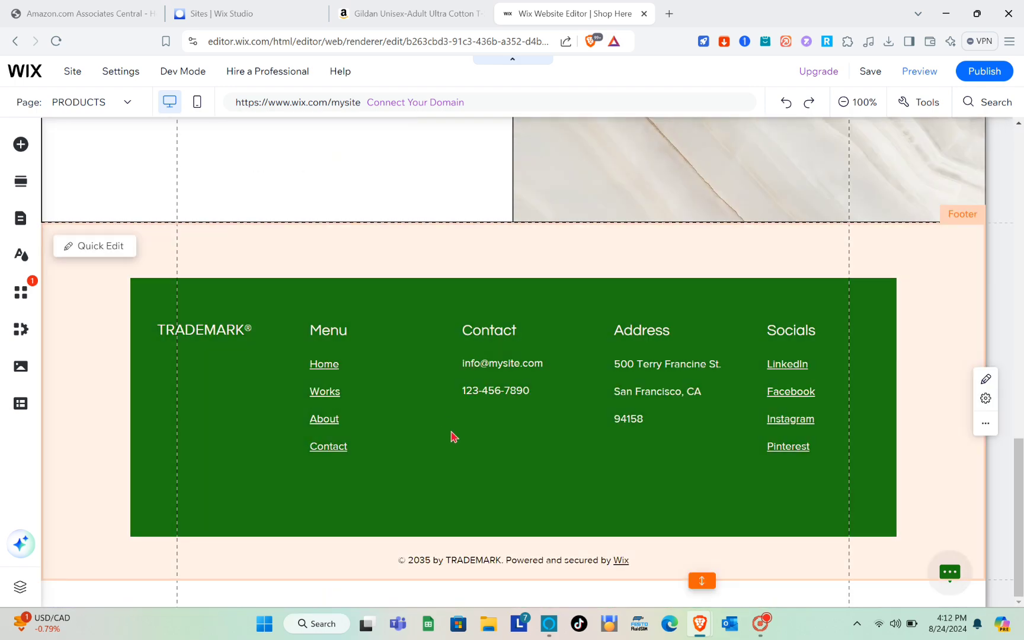
left_click(462, 446)
key("Delete")
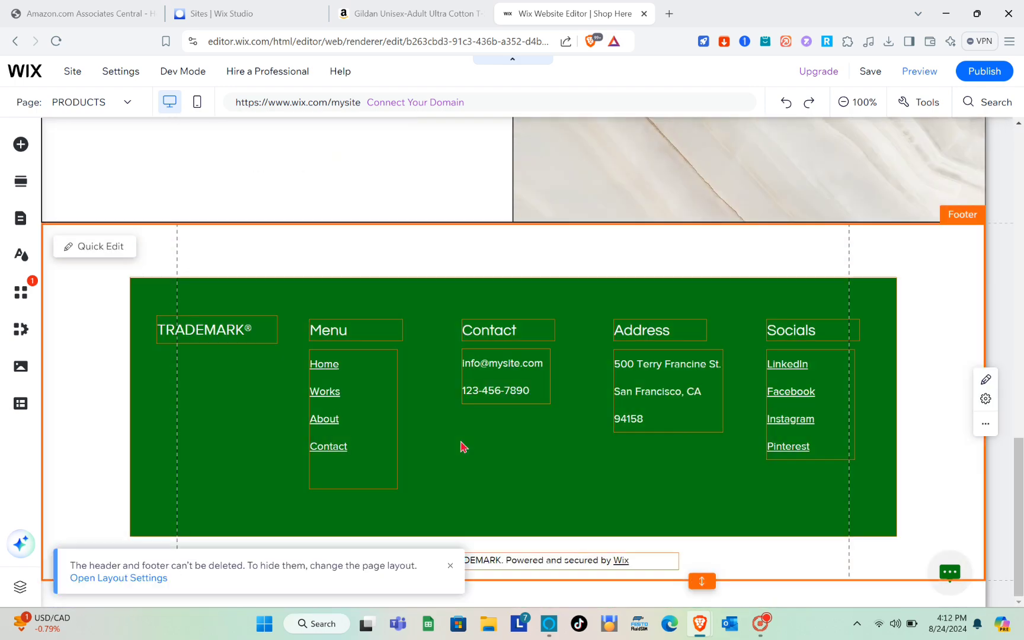
right_click(503, 432)
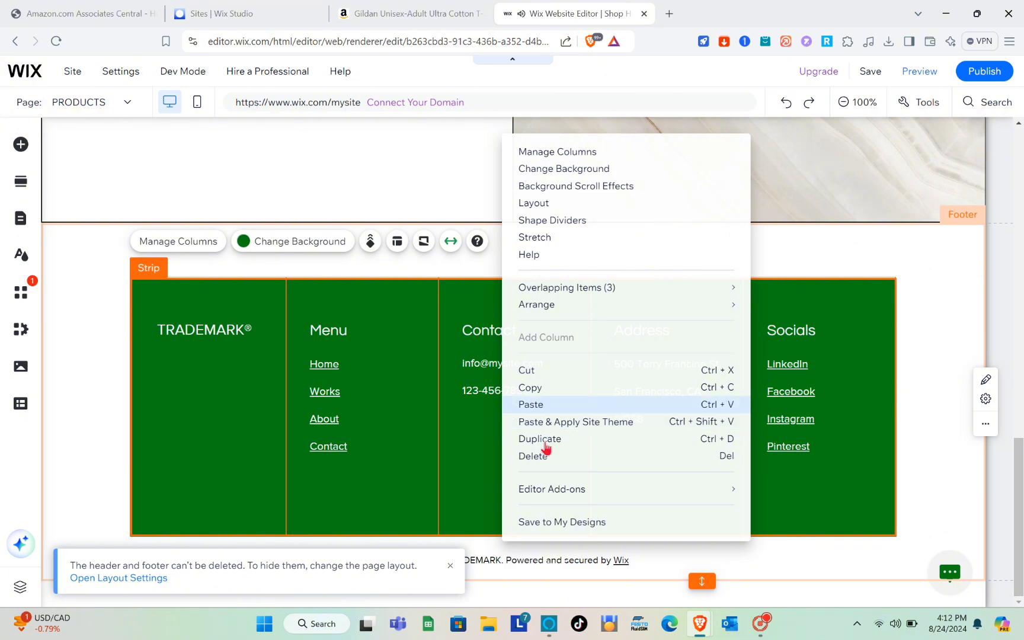
left_click(540, 455)
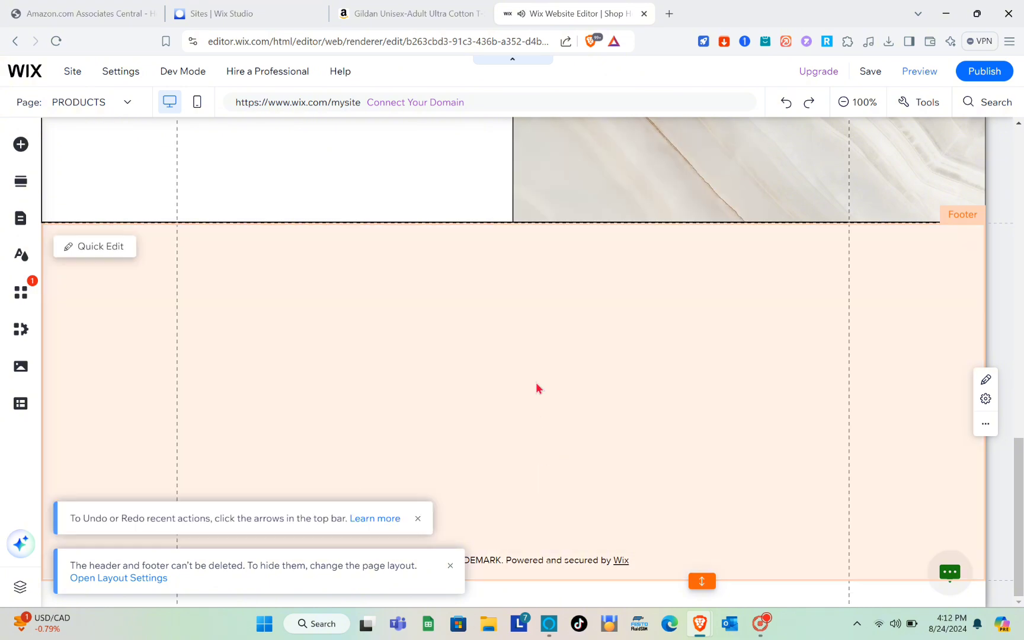
- Replace the PRODUCTS page's "About" heading with "AVAILABLE PRODUCTS"
scroll(536, 384, "up", 6)
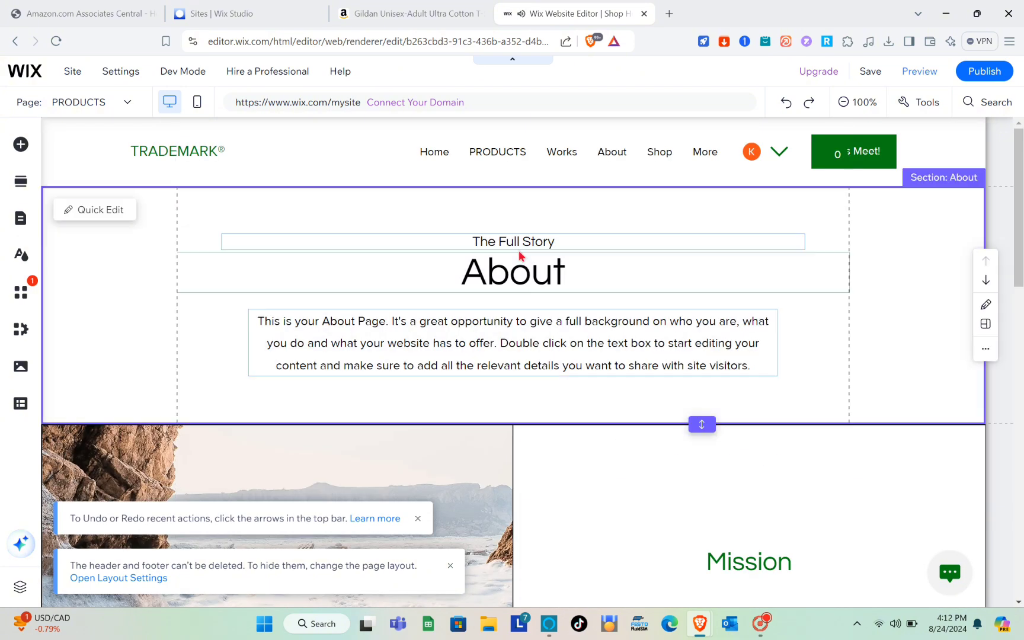
double_click(537, 275)
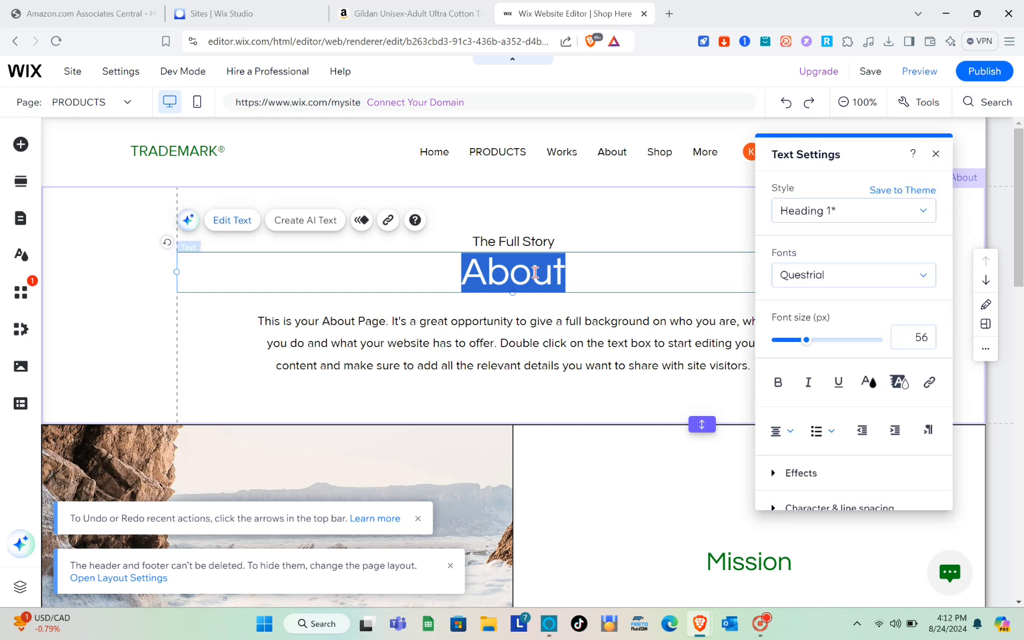
type("AVAILABLE PRODUCTS")
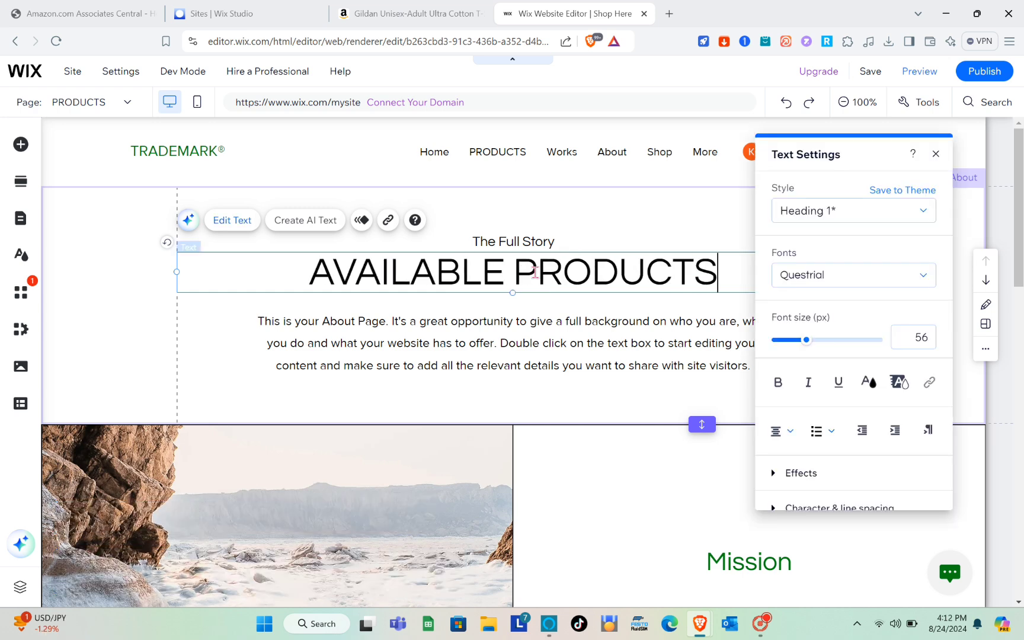
- Clear the "The Full Story" line above the heading and the placeholder paragraph below it
left_click(513, 243)
double_click(512, 241)
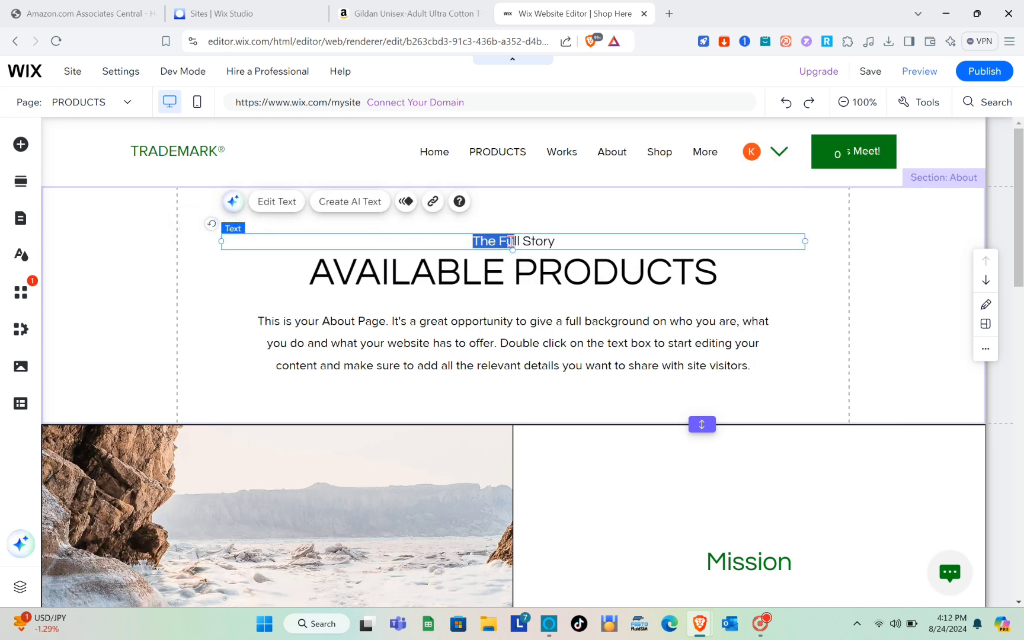
key("BackSpace")
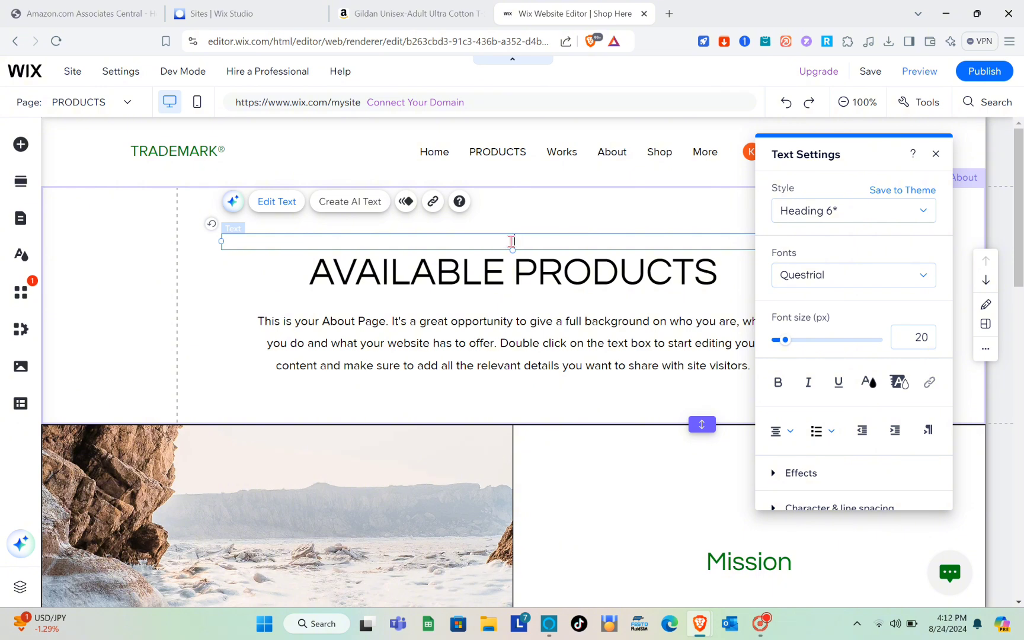
left_click(496, 327)
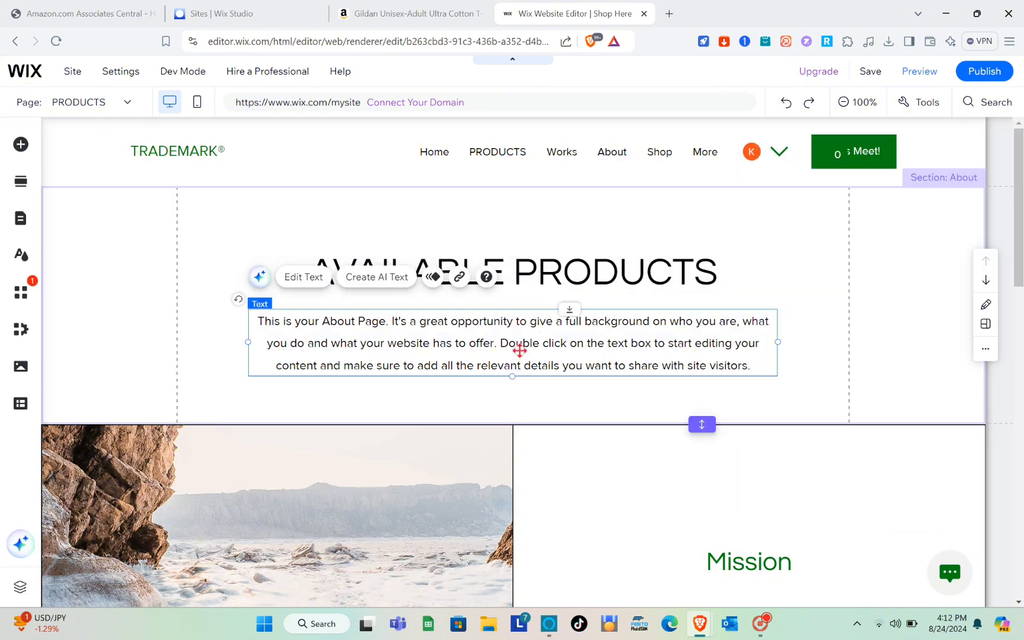
double_click(476, 334)
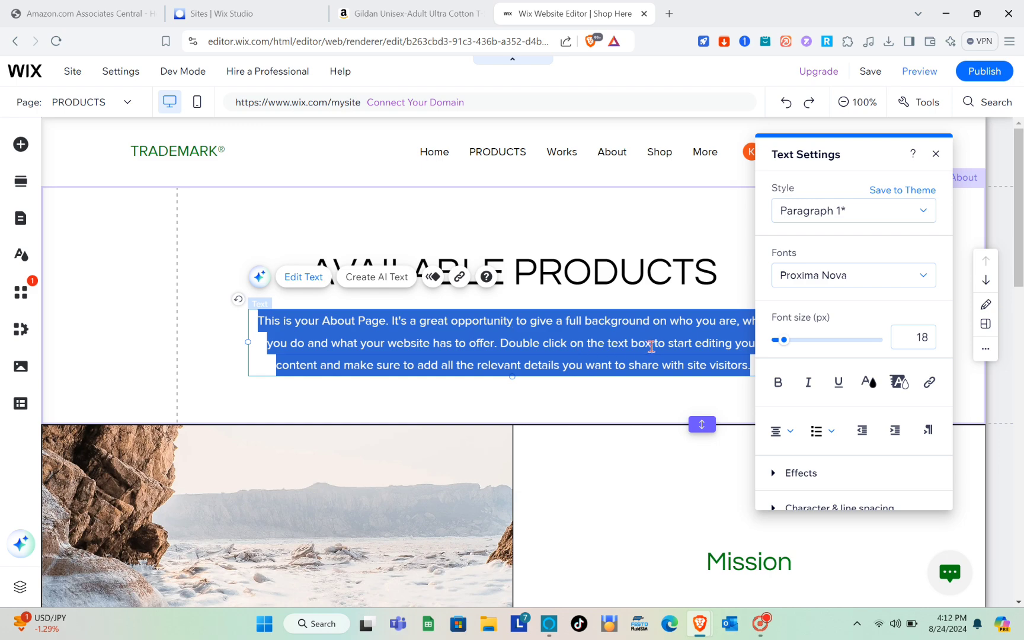
key("BackSpace")
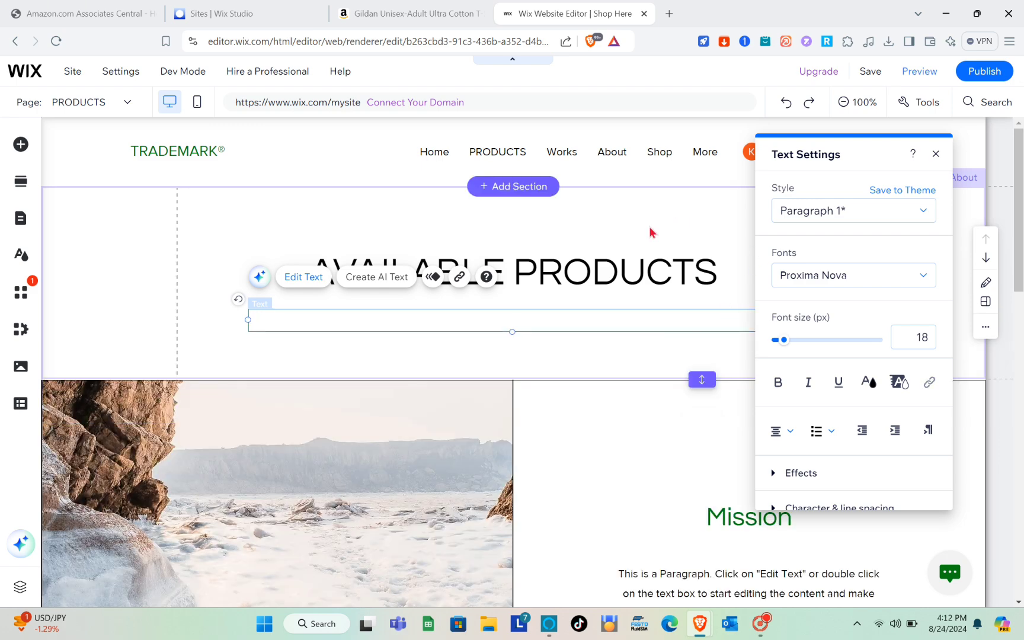
key("Escape")
scroll(651, 231, "down", 15)
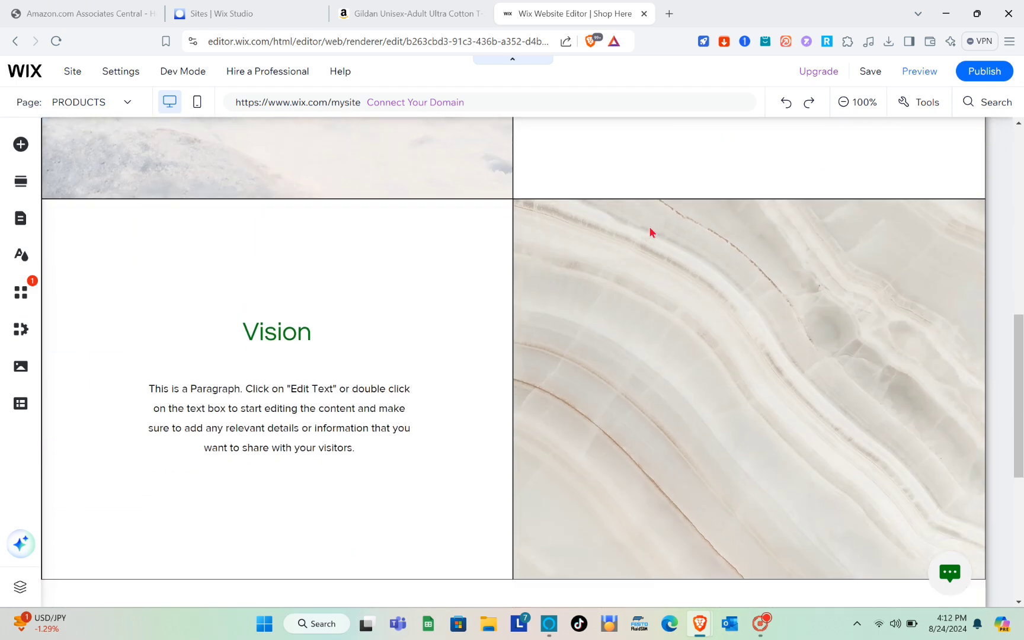
scroll(593, 232, "up", 15)
scroll(366, 468, "down", 6)
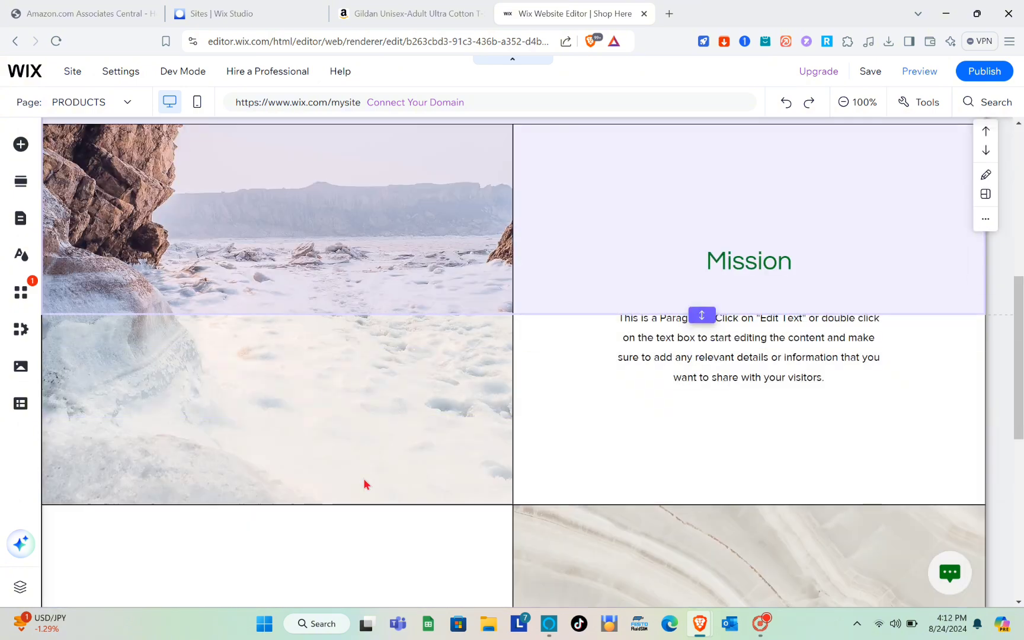
scroll(431, 399, "down", 5)
scroll(429, 395, "up", 9)
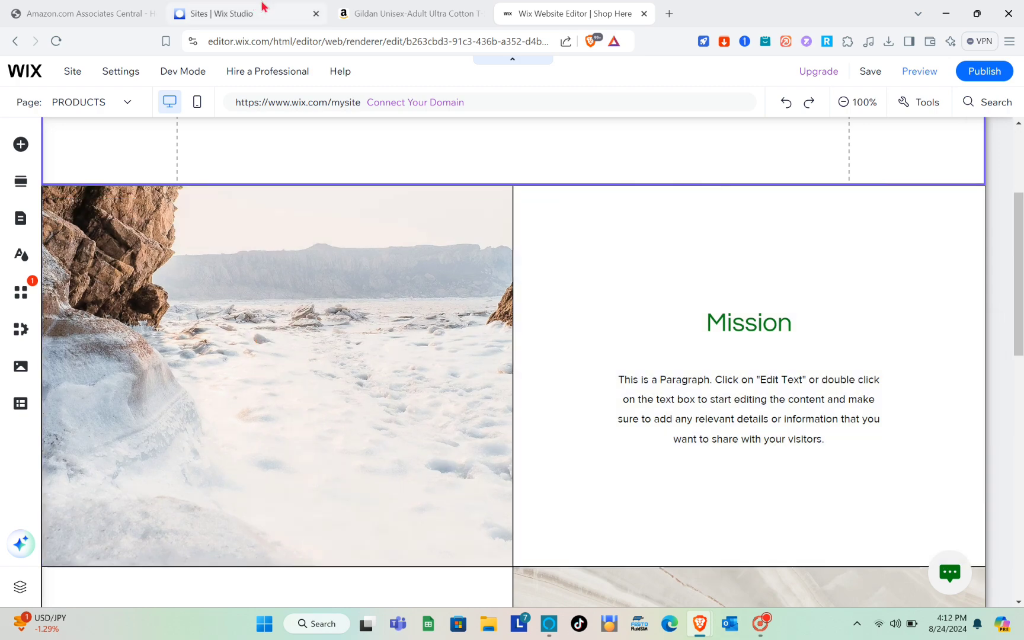
- Move the Wix editor's browser tab next to the Amazon Associates tab
left_click(258, 10)
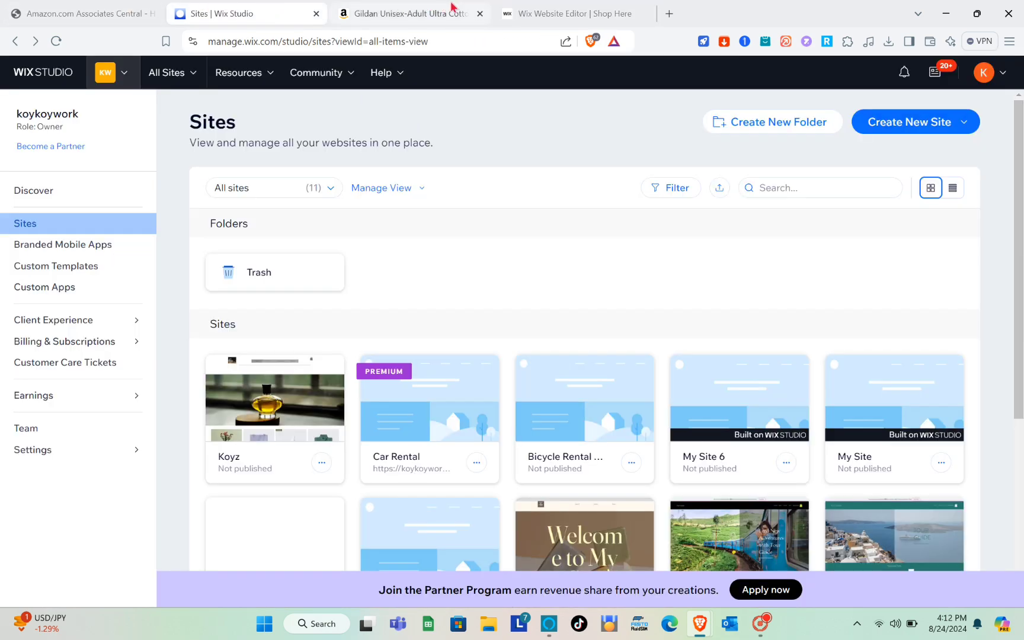
left_click(551, 10)
left_click_drag(551, 10, 222, 8)
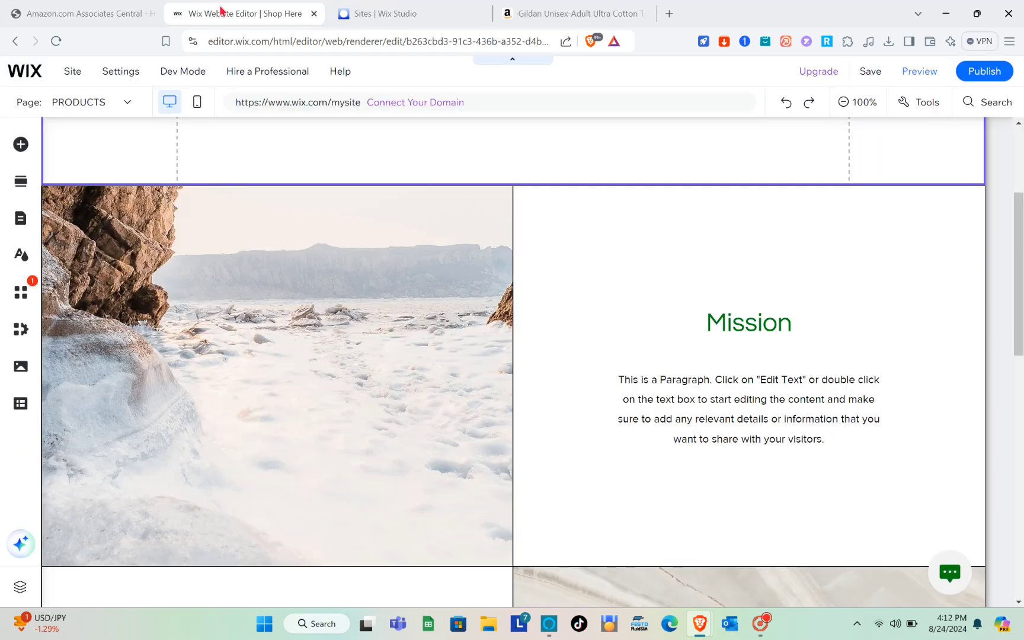
left_click(71, 8)
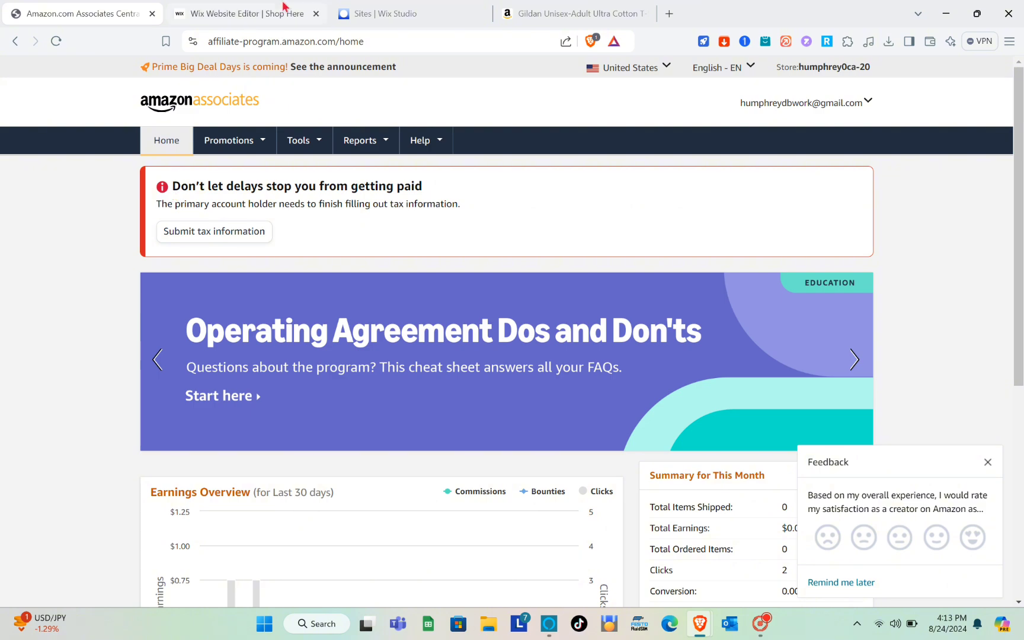
left_click(283, 7)
- Switch to the Amazon store tab and open the Sony WH-1000XM5 headphones product page from Today's Deals
left_click(566, 13)
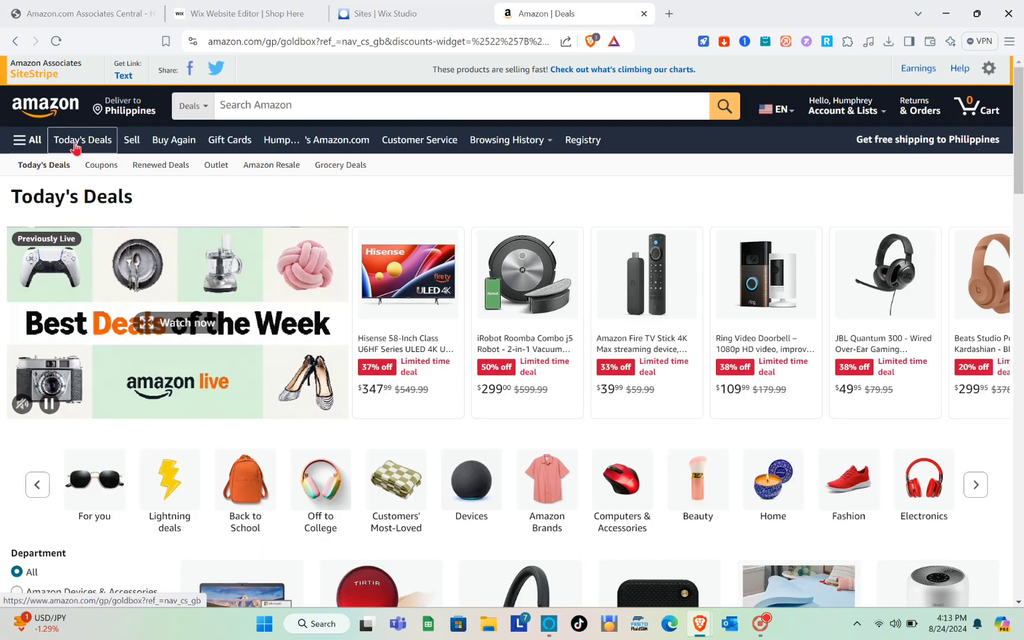
scroll(498, 373, "down", 7)
scroll(496, 372, "up", 3)
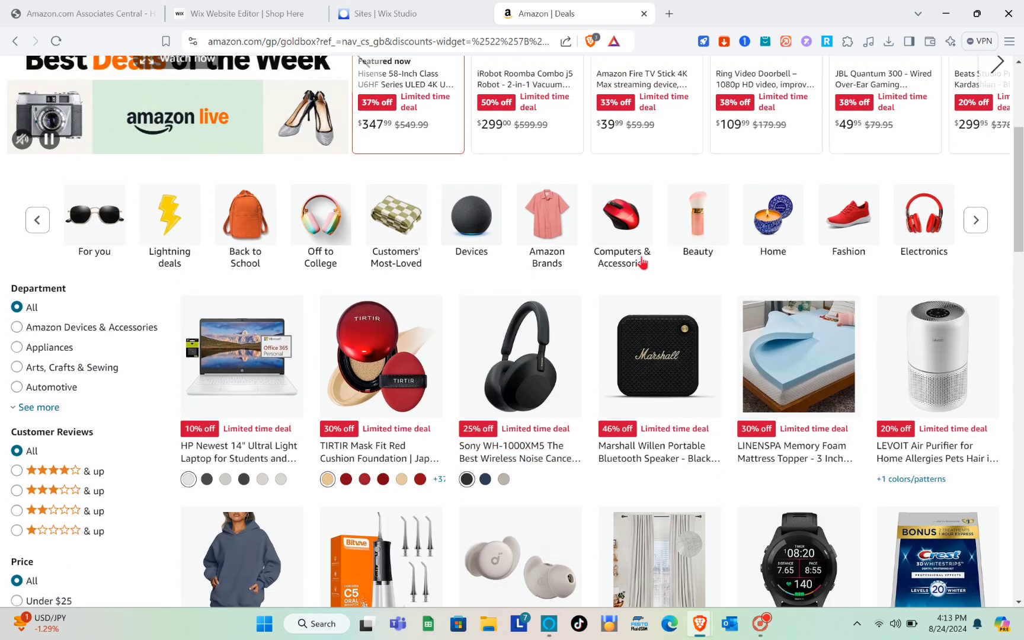
scroll(453, 320, "down", 1)
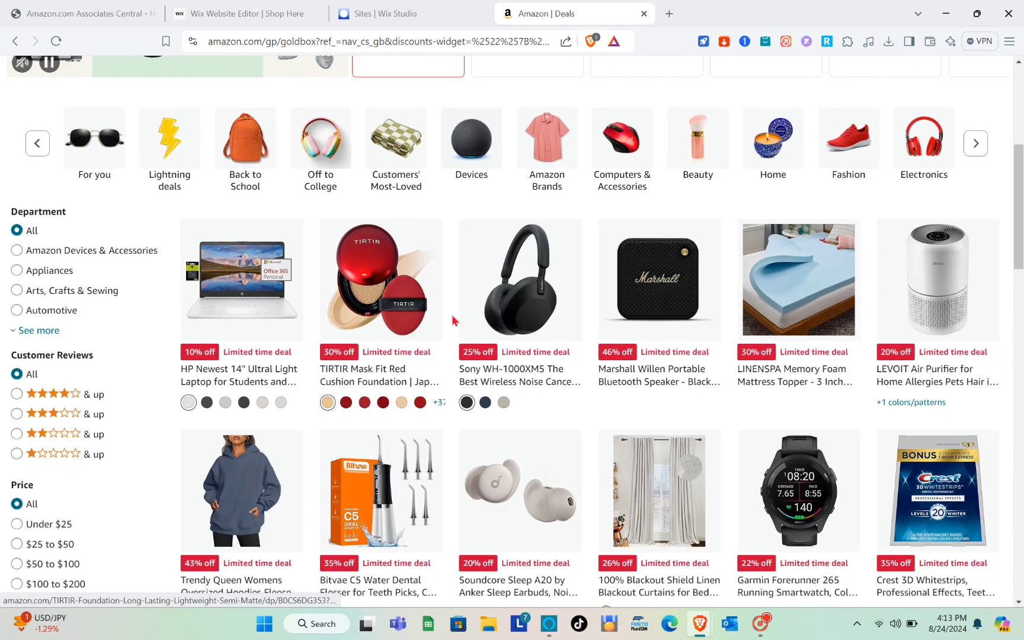
left_click(491, 292)
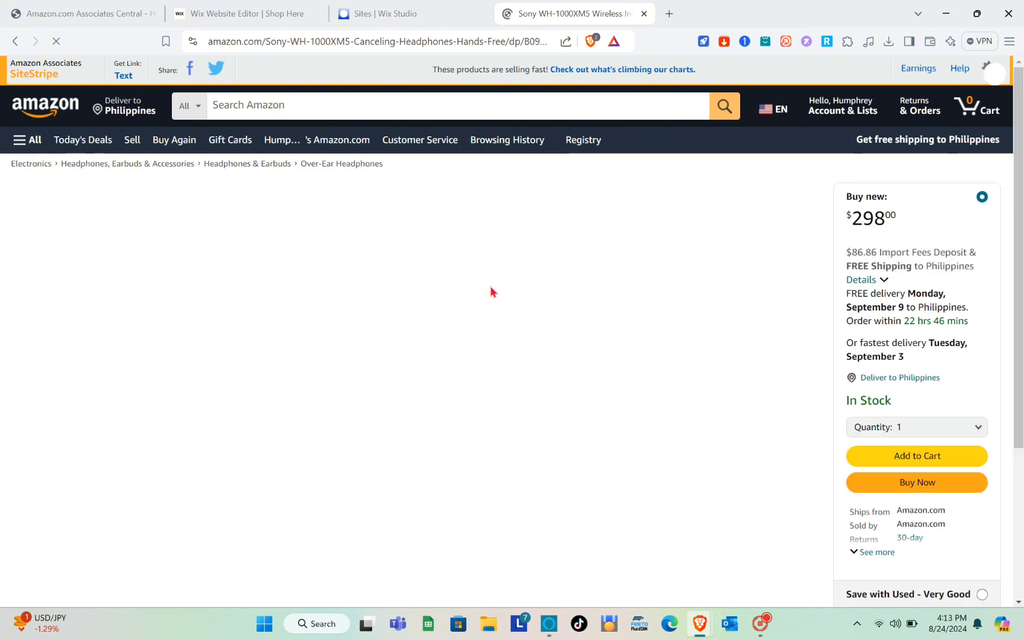
- Save the main image of the black Sony headphones as a WEBP file in the JULY folder
scroll(276, 337, "down", 2)
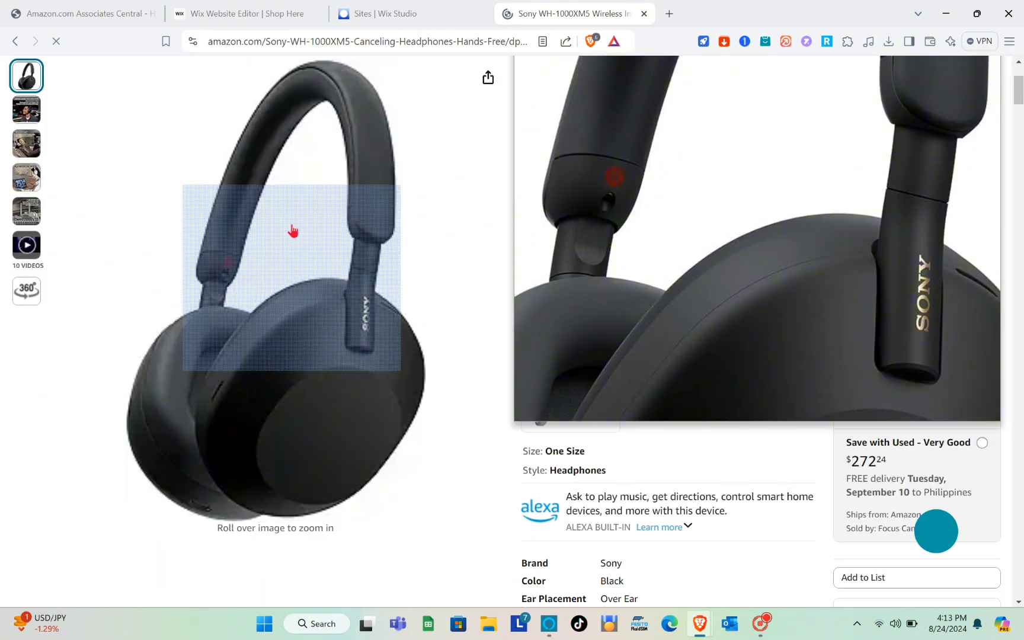
right_click(292, 230)
left_click(327, 256)
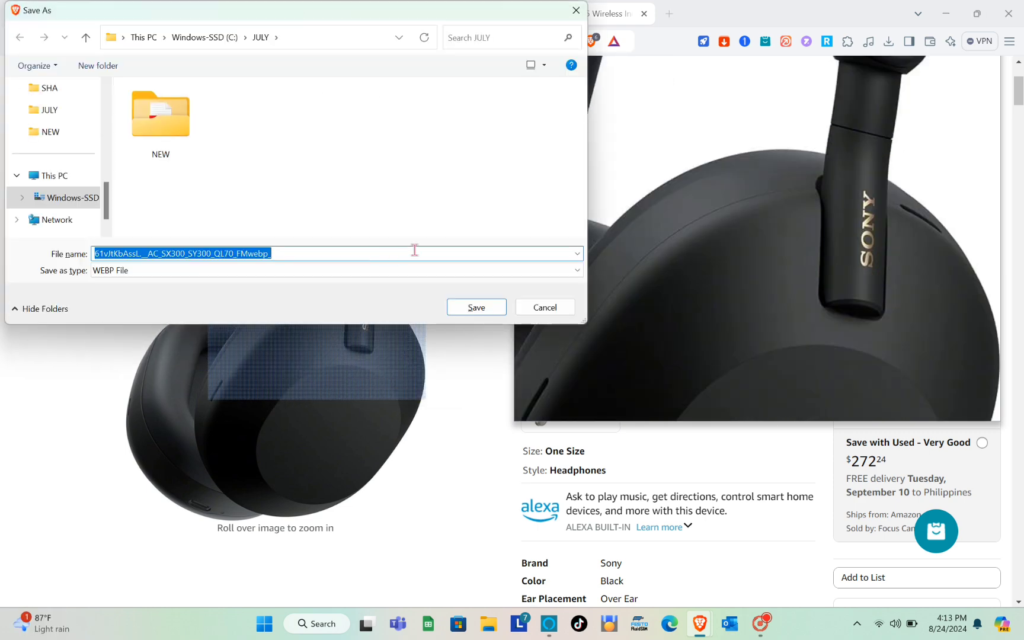
left_click(65, 115)
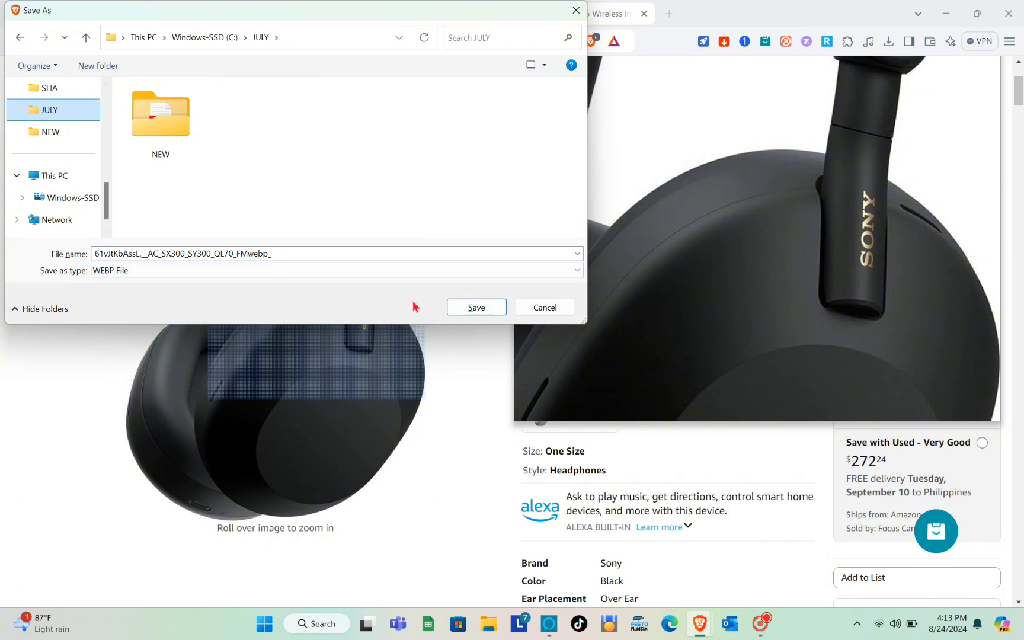
left_click(480, 309)
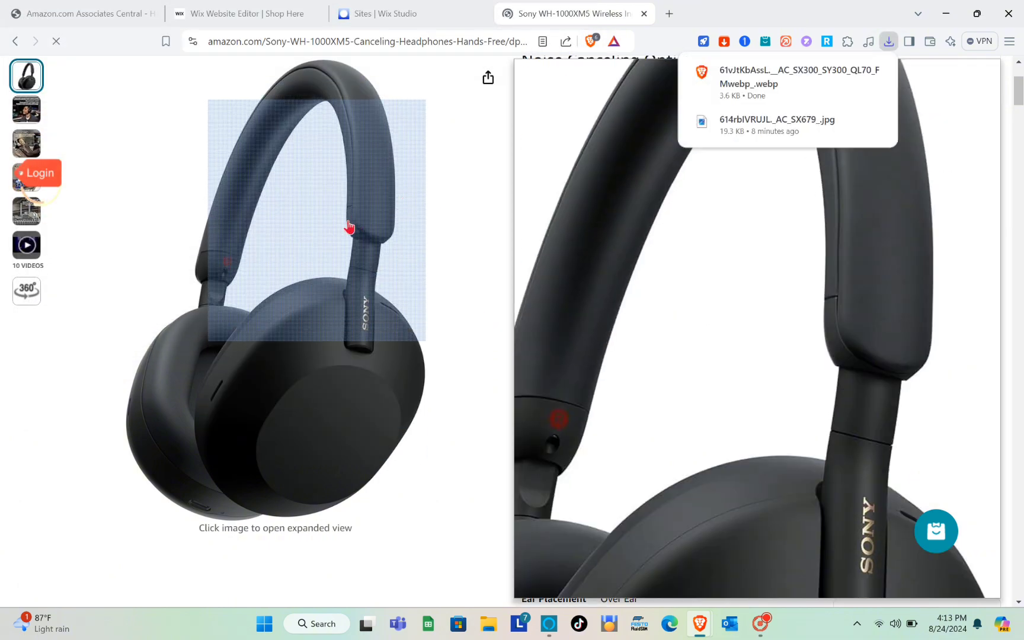
scroll(348, 229, "up", 2)
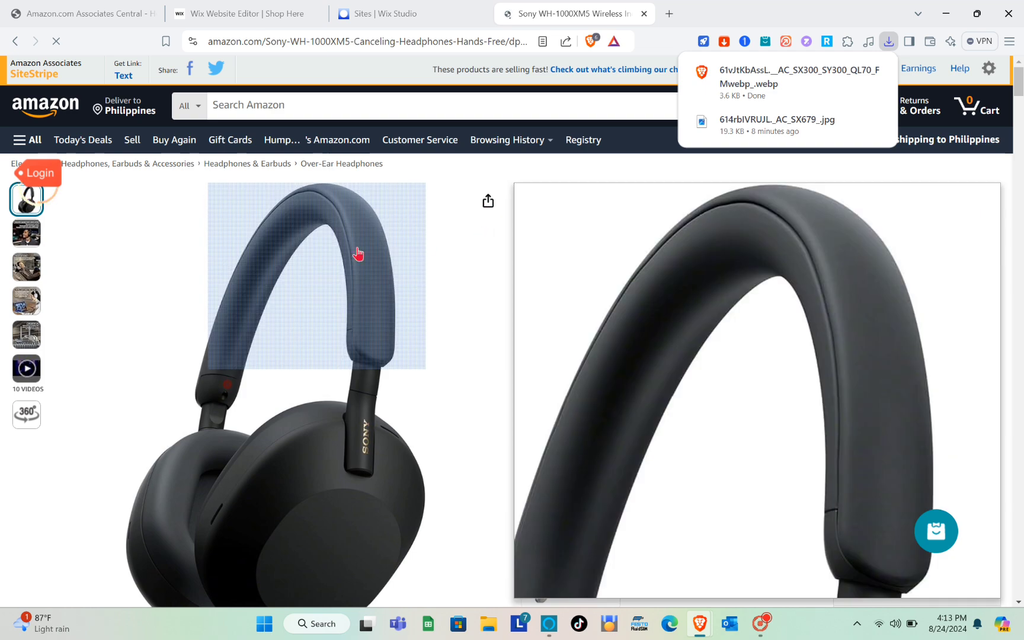
scroll(183, 434, "down", 2)
scroll(69, 514, "up", 2)
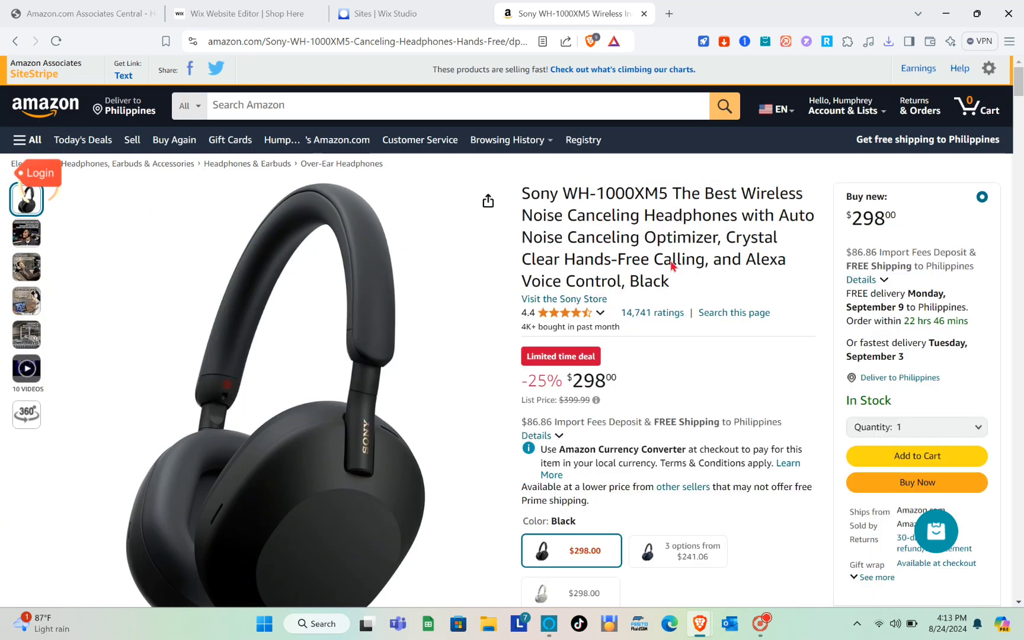
- Switch back to the Wix Website Editor and place its browser tab directly beside the Amazon product tab
left_click(408, 8)
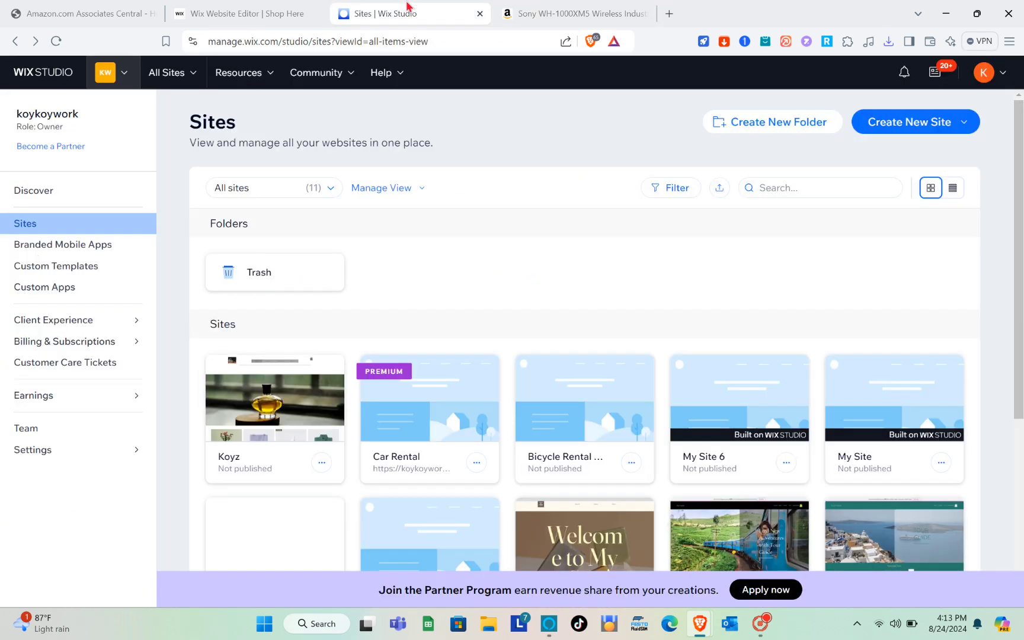
left_click(290, 8)
left_click_drag(290, 9, 391, 8)
- Open the background image chooser for the snowy landscape column beside the Mission text on the PRODUCTS page
left_click(328, 351)
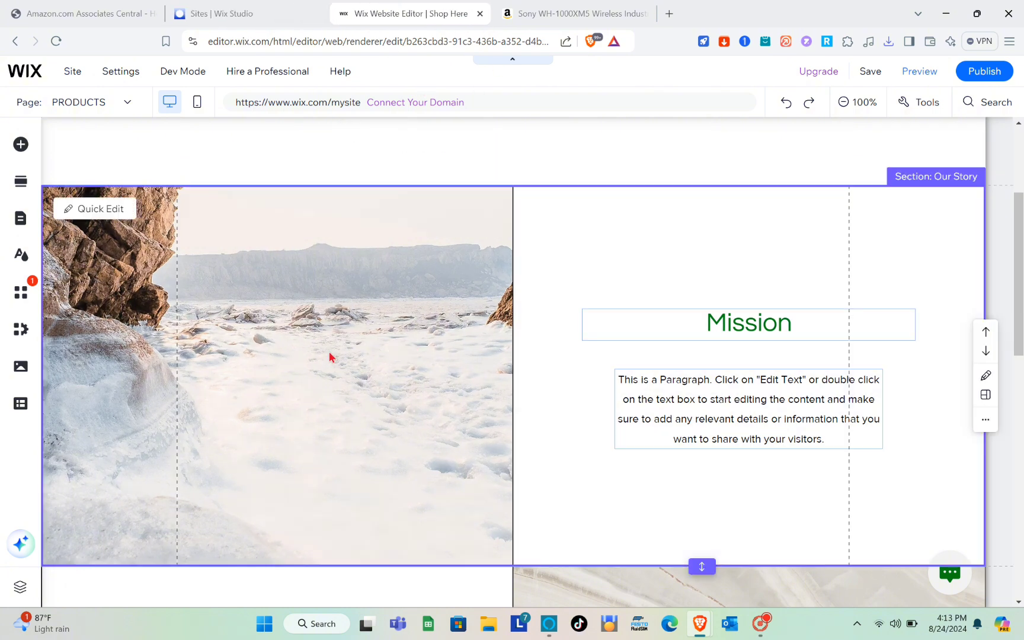
left_click(257, 304)
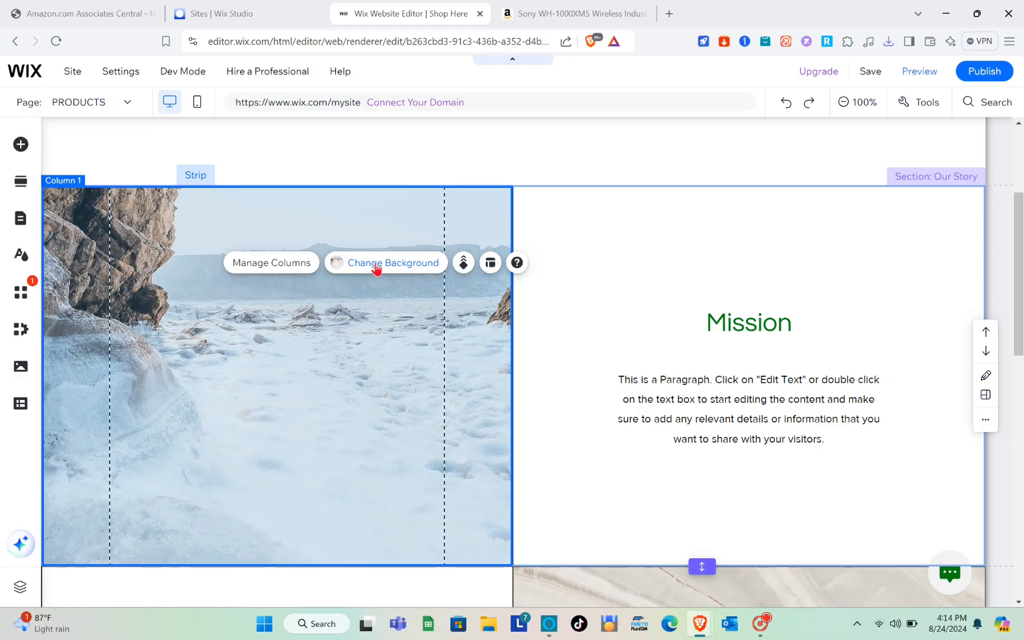
left_click(445, 298)
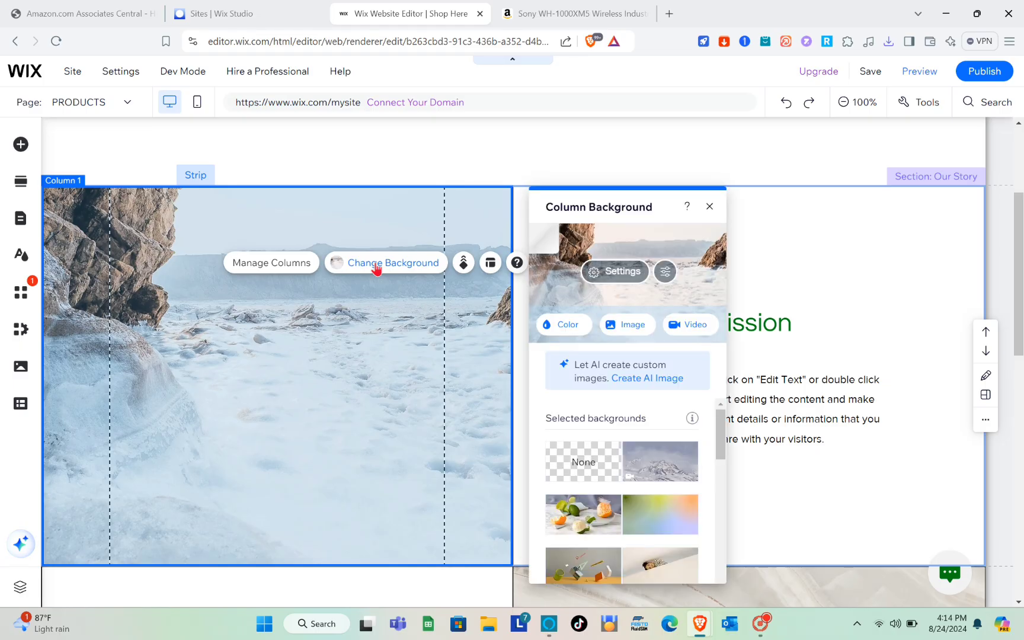
left_click(625, 324)
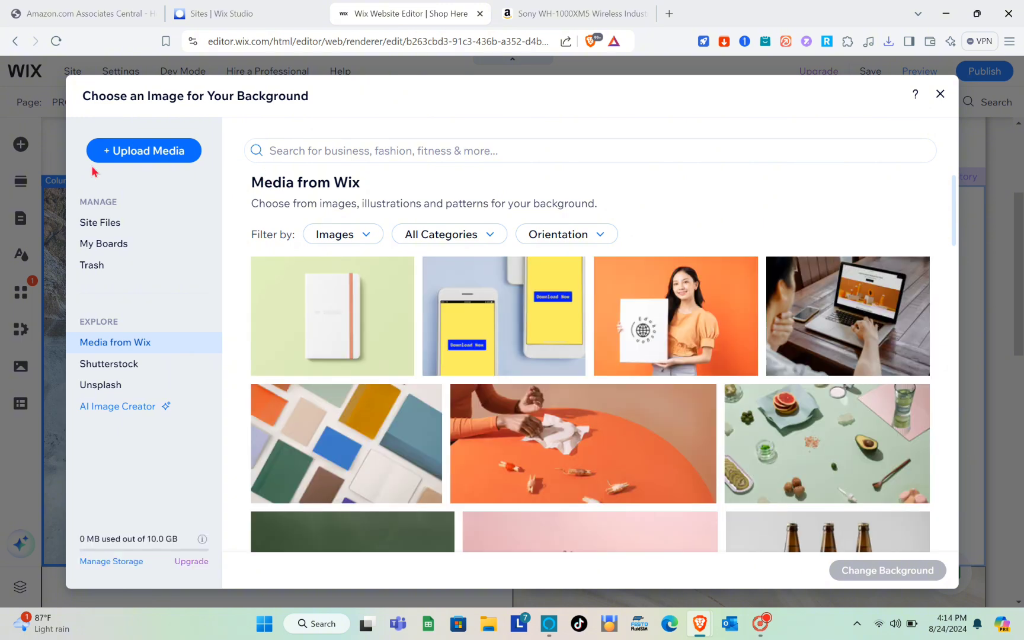
- Upload the headphones image 61vJtKbAssL._AC_SL1500_ from the JULY folder and apply it as the column's background
left_click(158, 160)
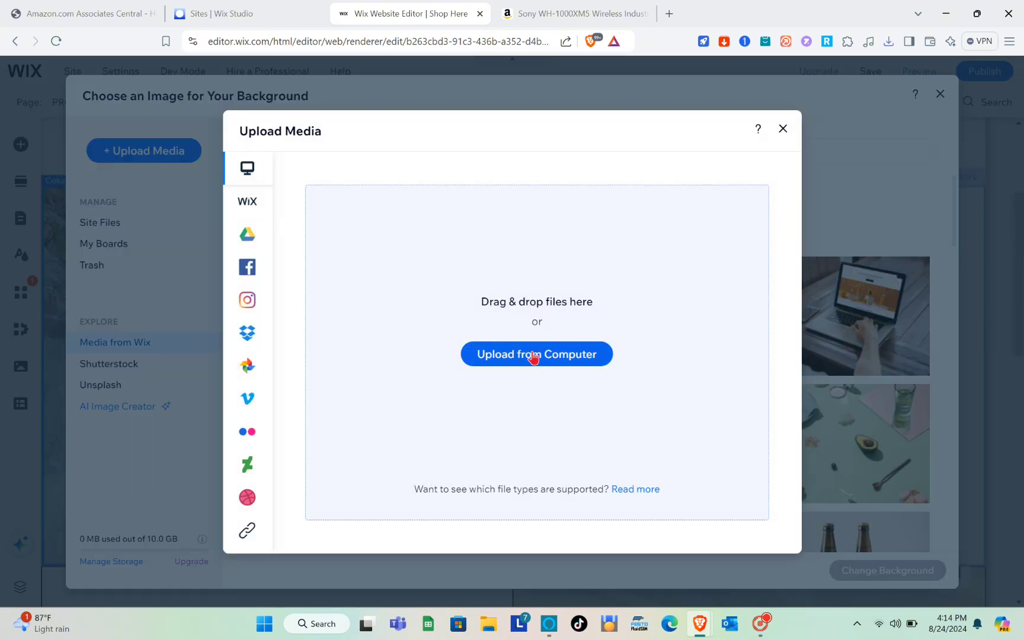
left_click(533, 356)
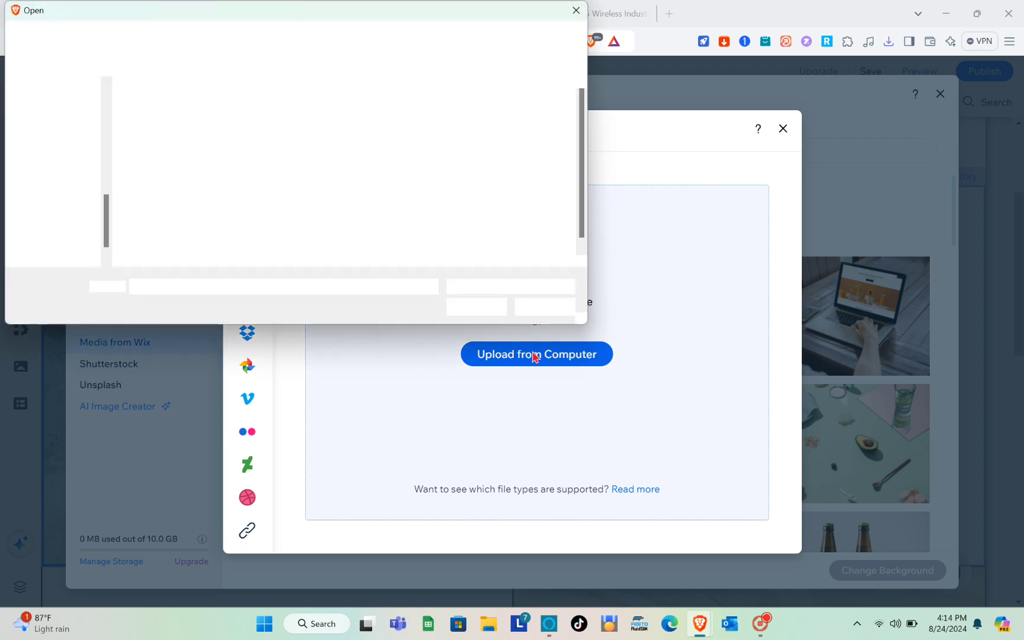
left_click(389, 118)
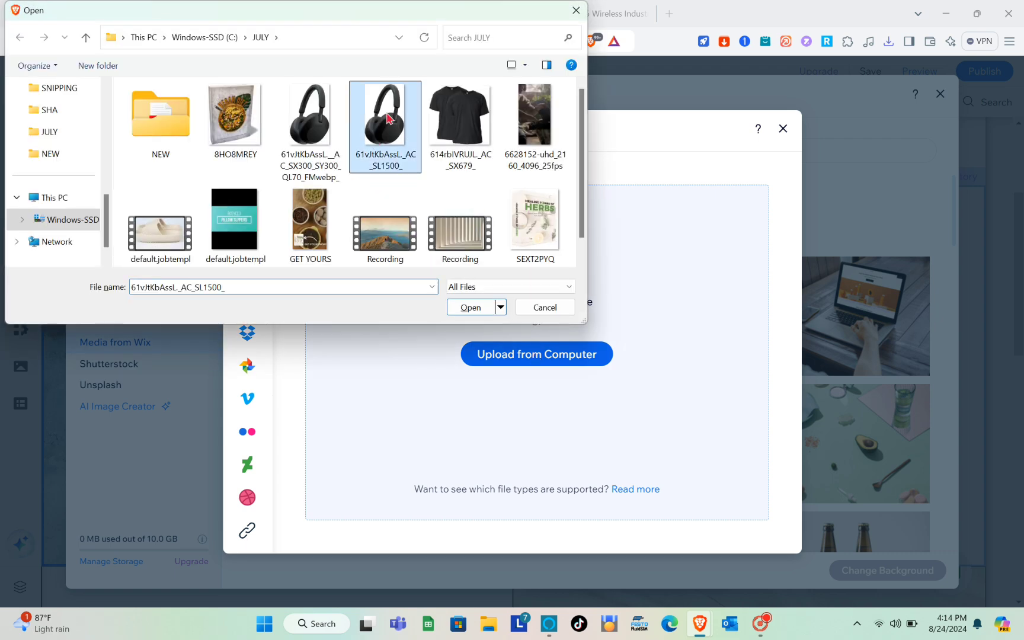
left_click(335, 119)
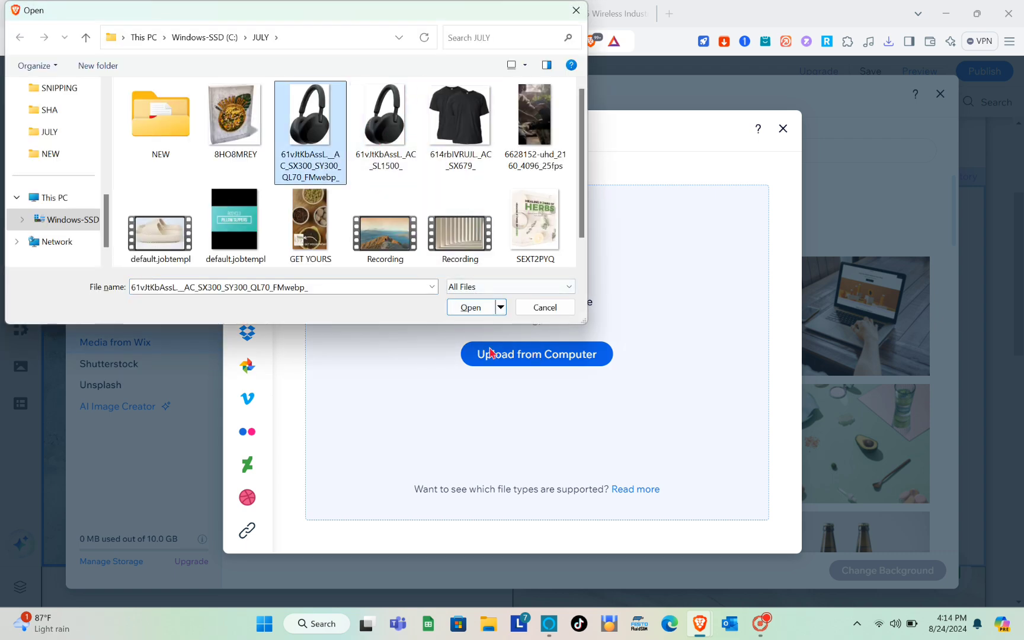
left_click(400, 125)
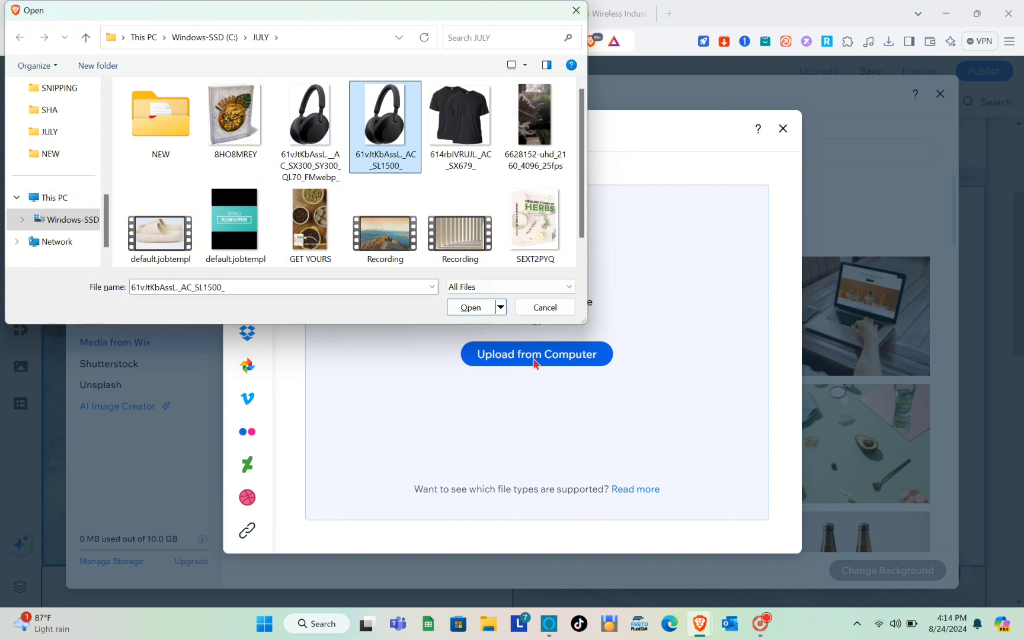
left_click(470, 307)
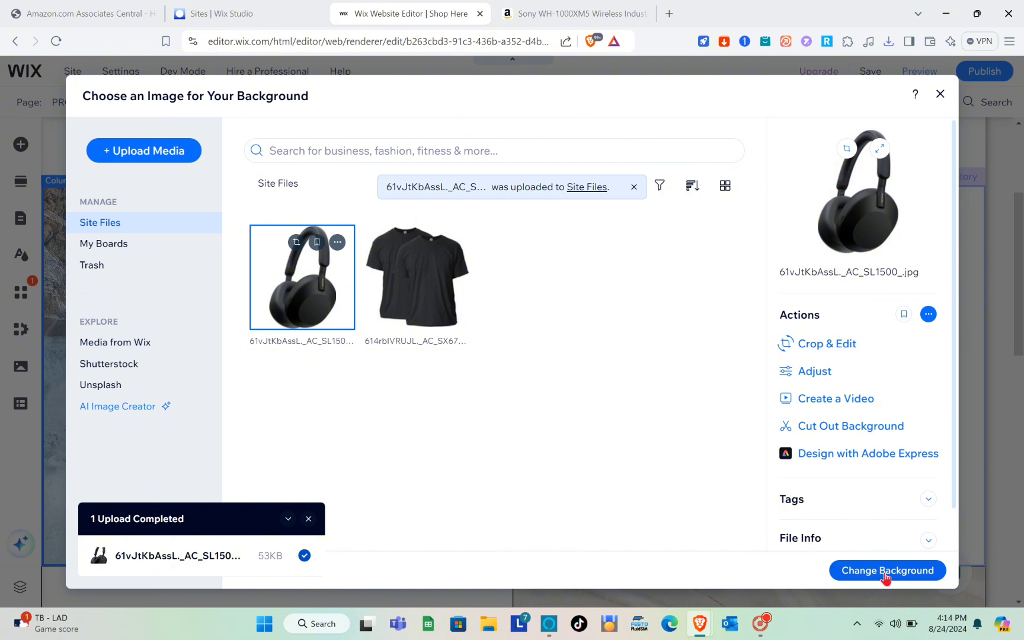
left_click(886, 571)
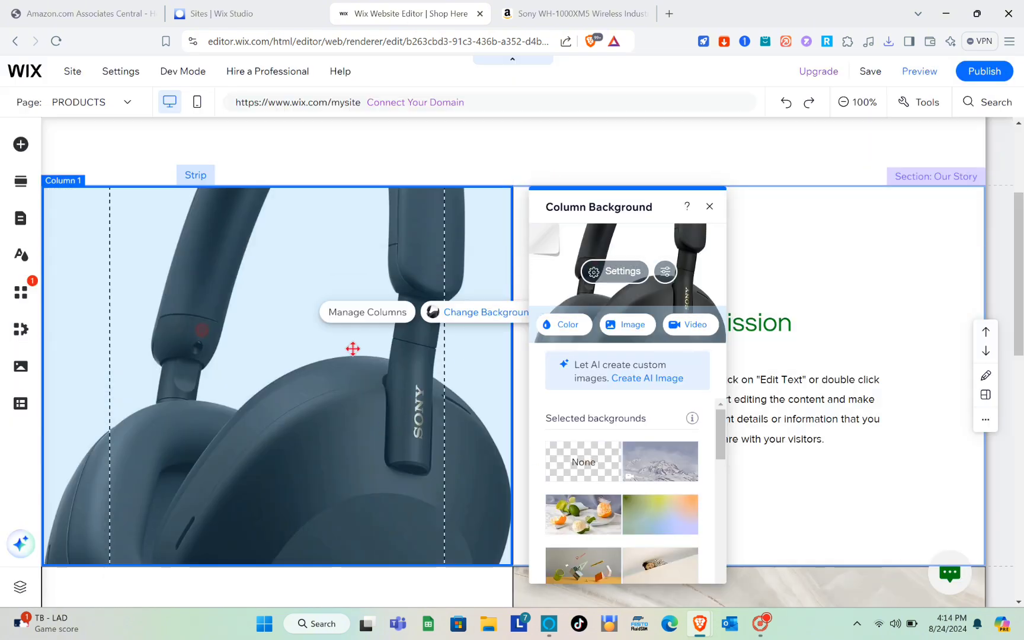
- Save the headphones background from Photo Studio without adjustments, and move the two-column strip up to about y 321
left_click(665, 272)
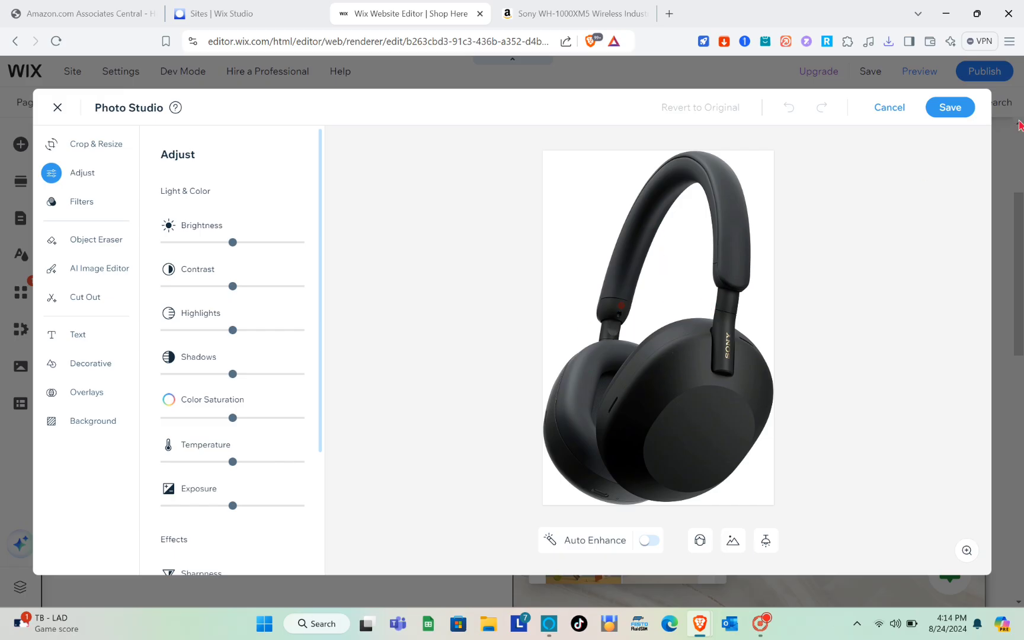
left_click(948, 108)
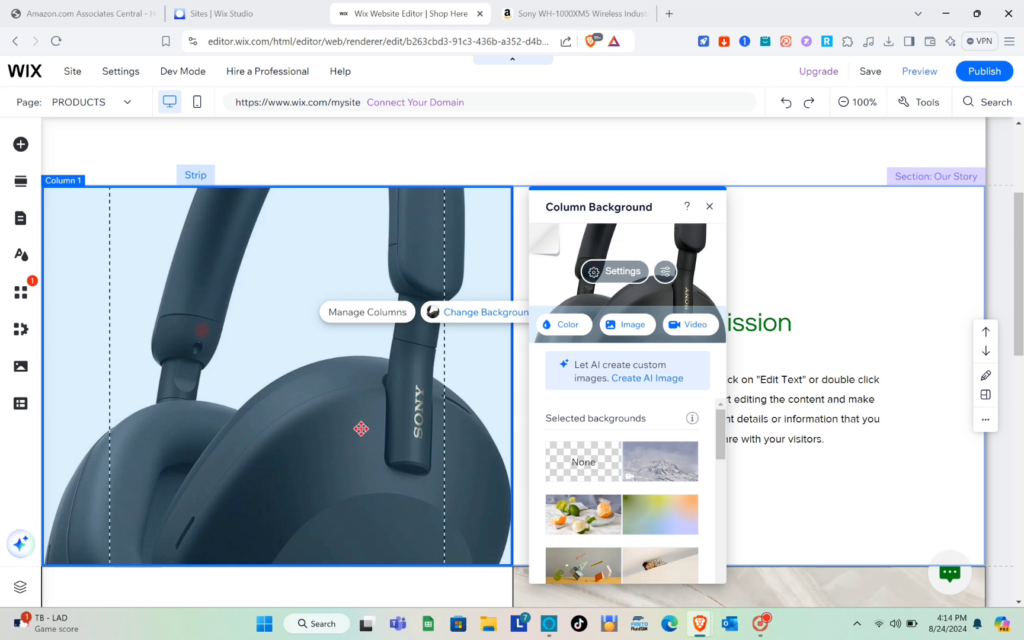
left_click_drag(358, 425, 366, 391)
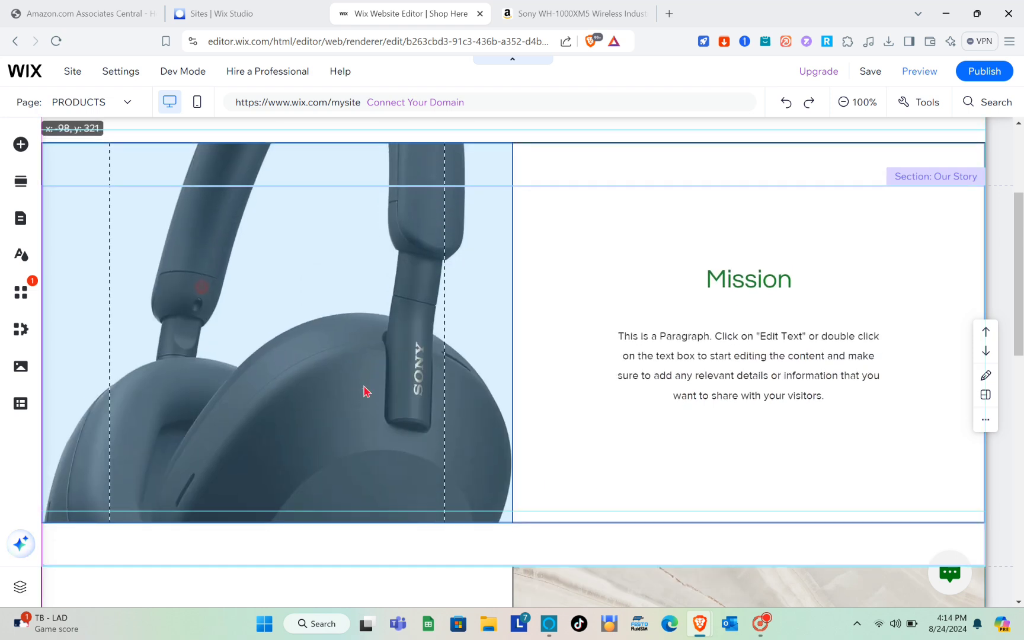
- Replace the paragraph under the Mission heading with "To get this product, click on the buy now button"
left_click(814, 254)
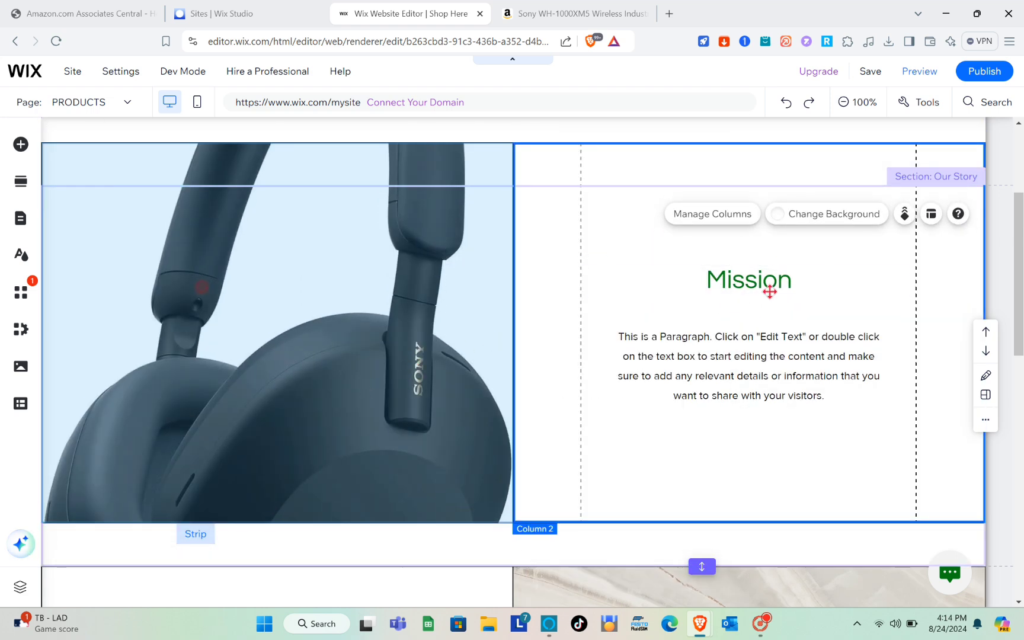
left_click(764, 370)
double_click(764, 370)
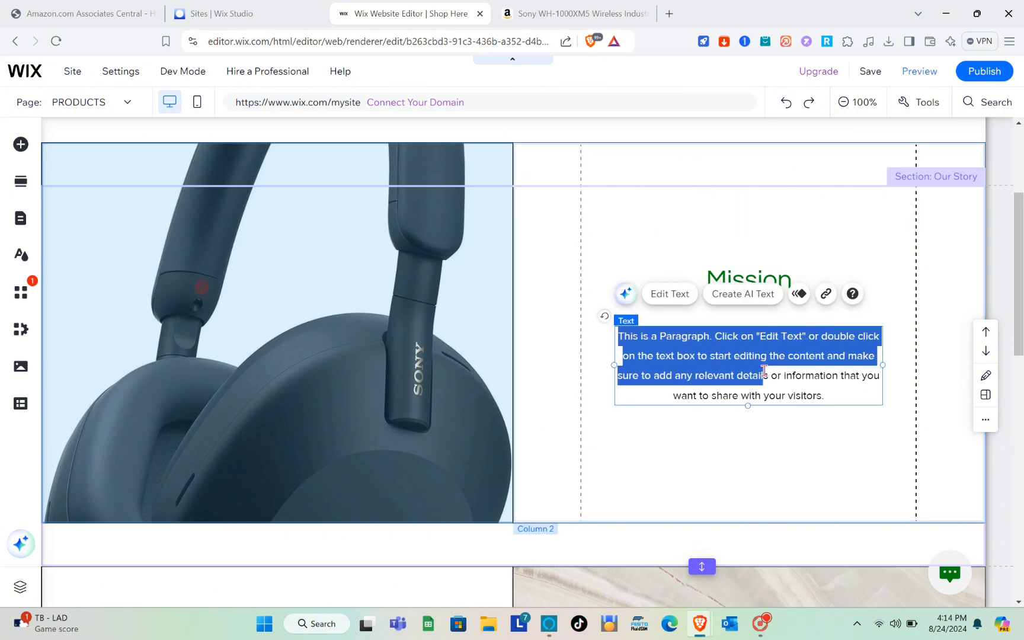
left_click(840, 400)
key("ctrl+a")
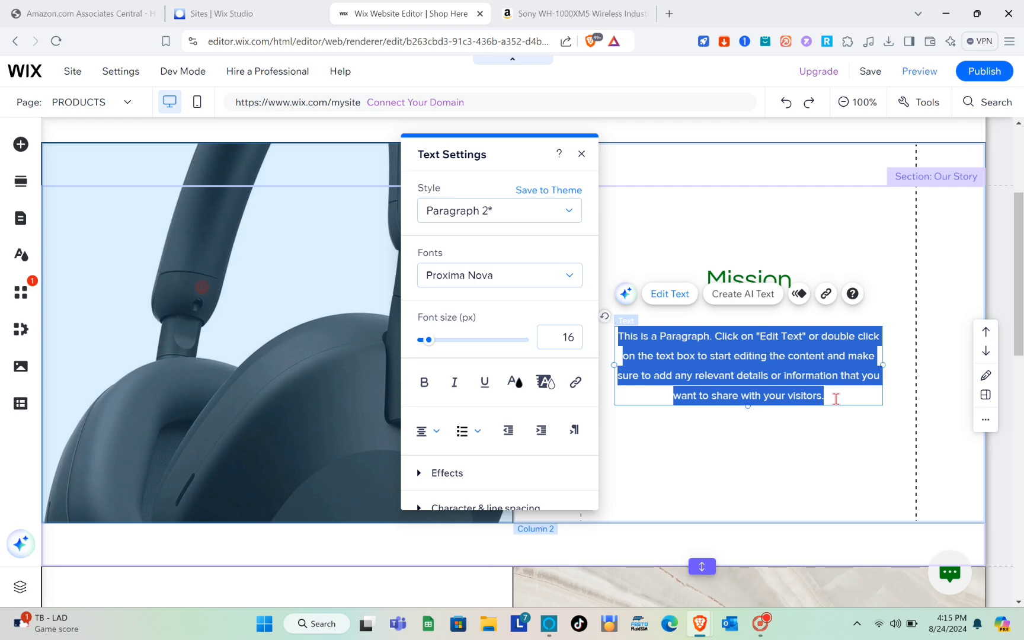
type("To eg")
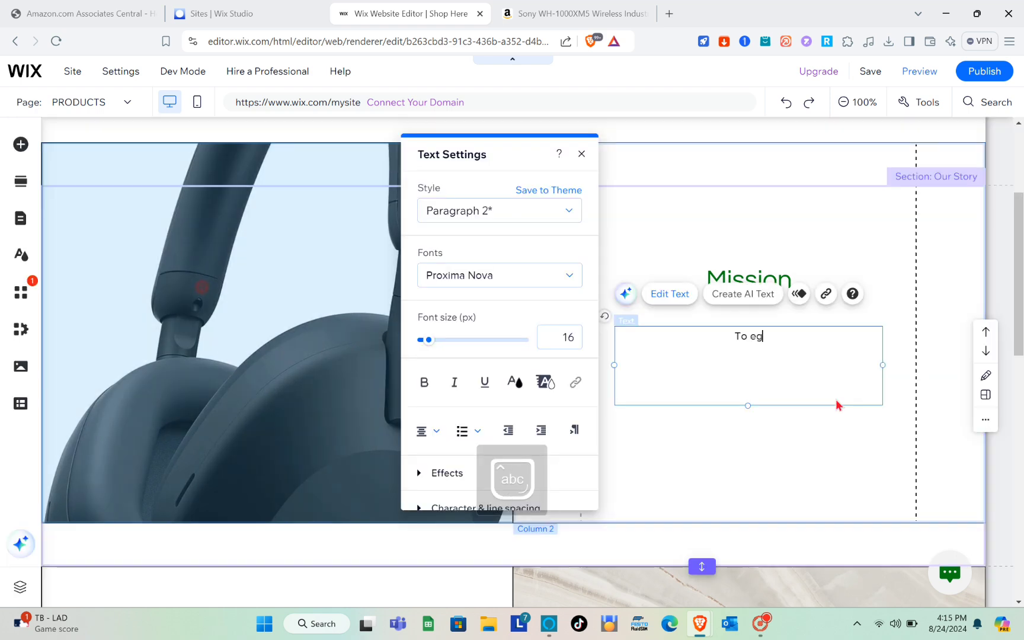
key("BackSpace")
key("BackSpace")
type("get th")
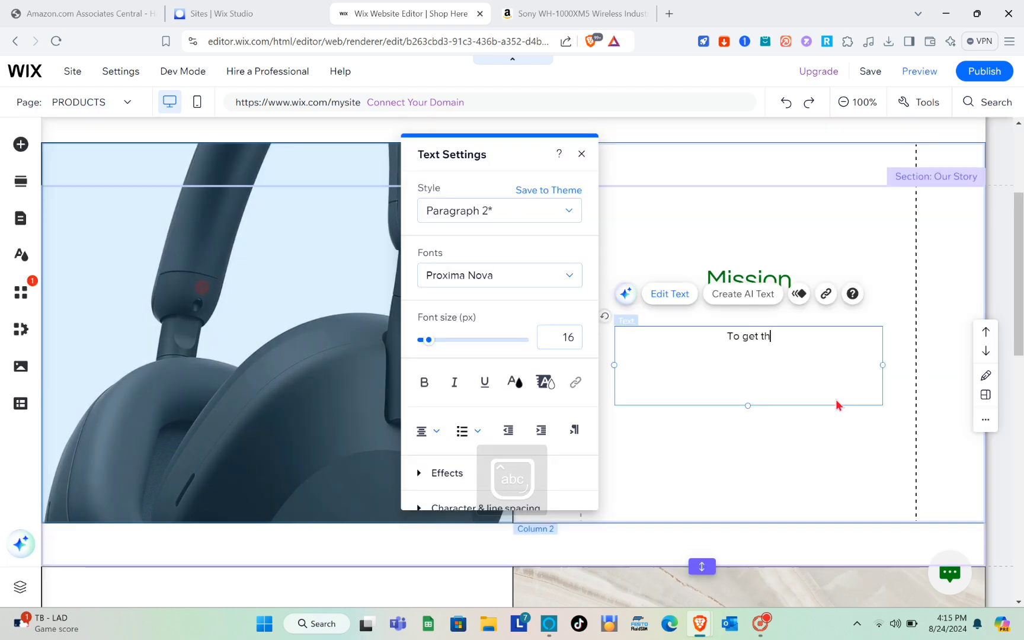
type("is proct")
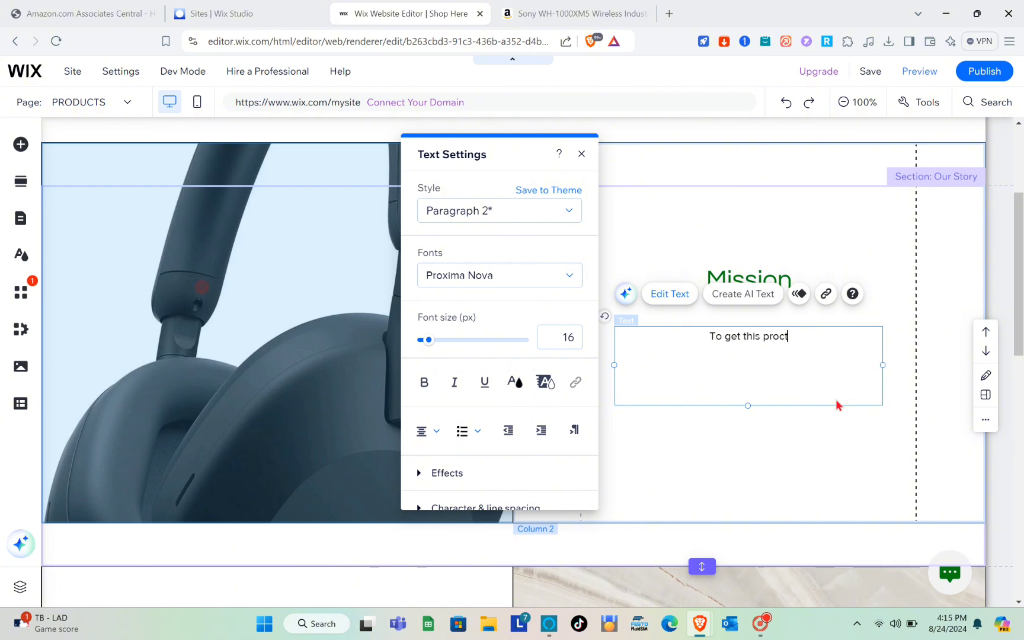
key("BackSpace")
key("BackSpace")
type("duct")
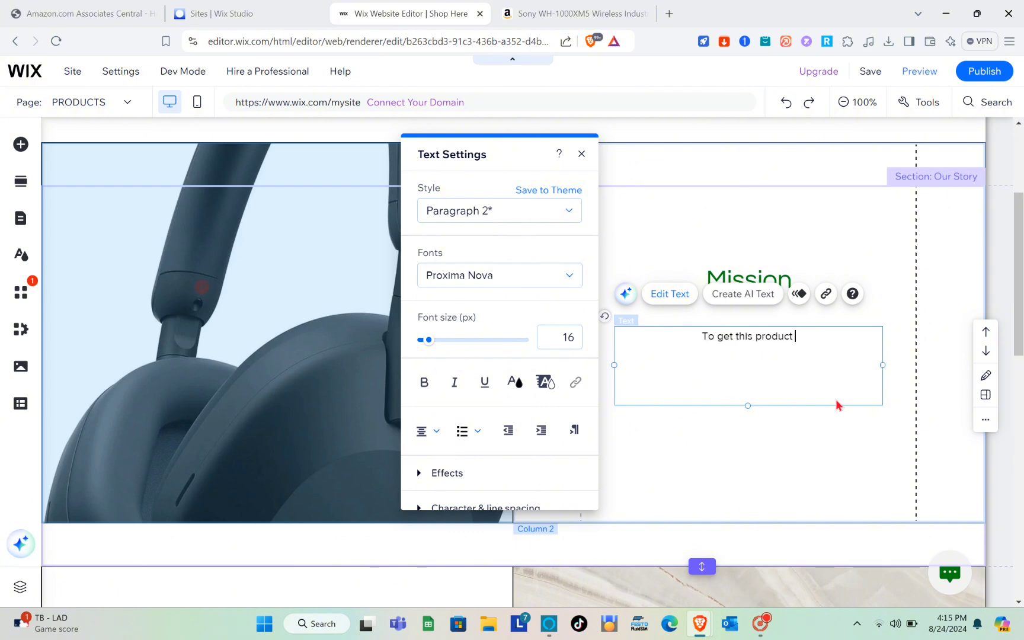
key("BackSpace")
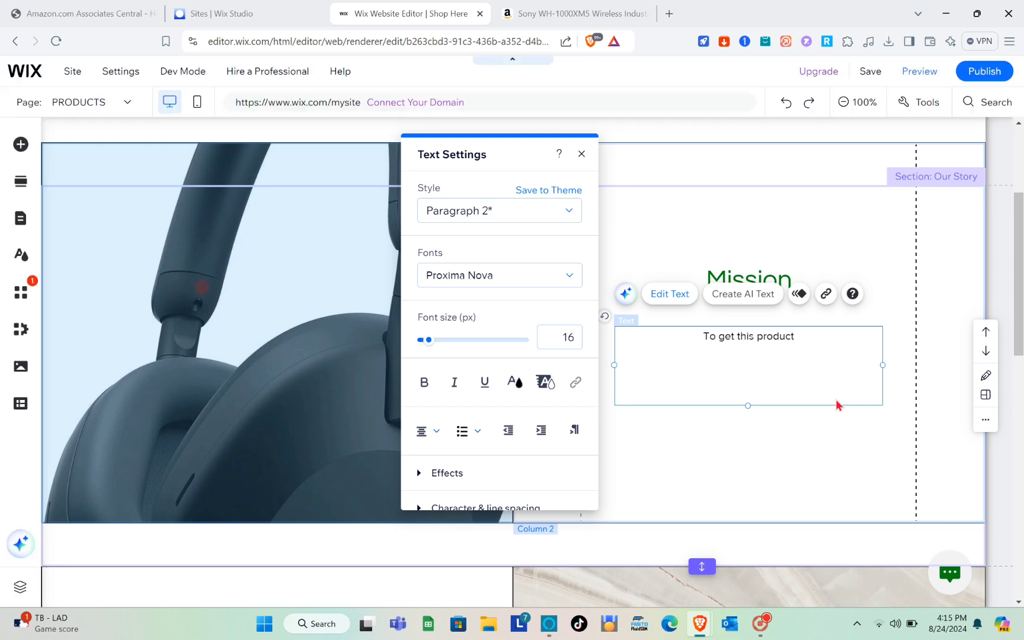
type(", cl")
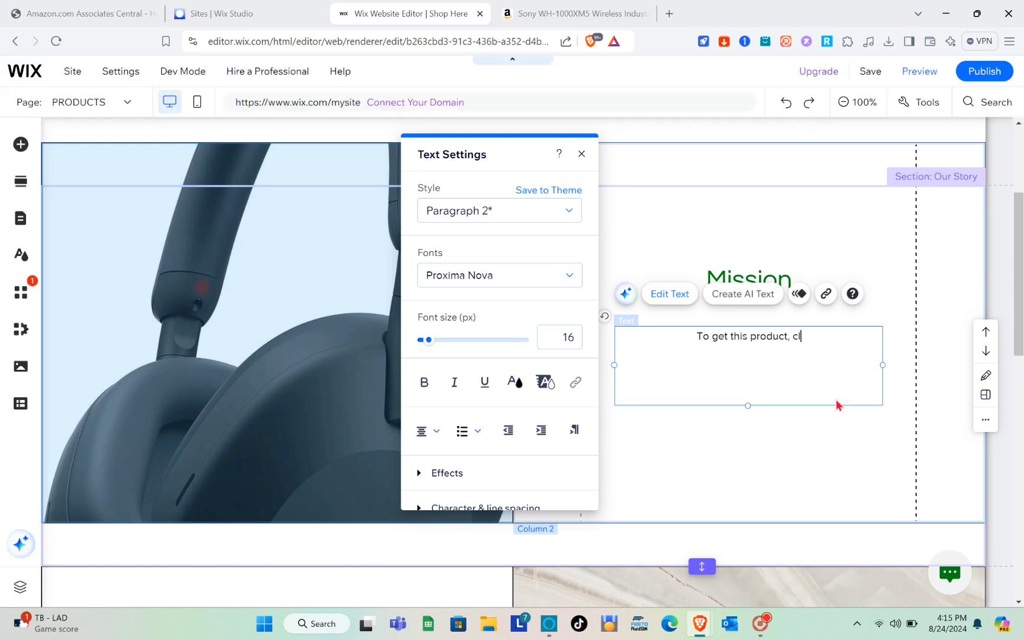
type("ick on the buy now ")
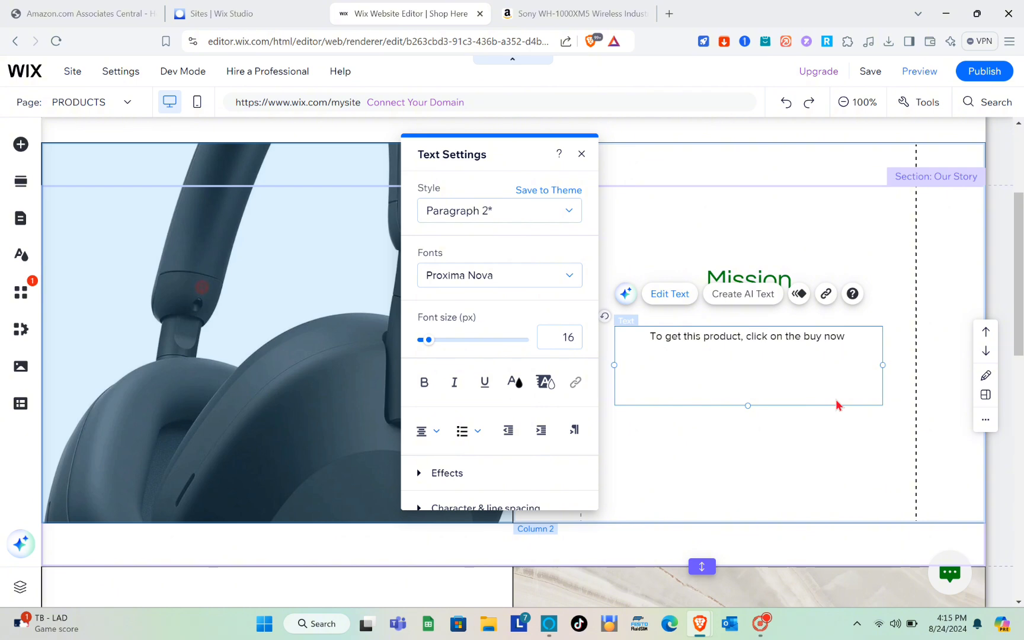
type("button")
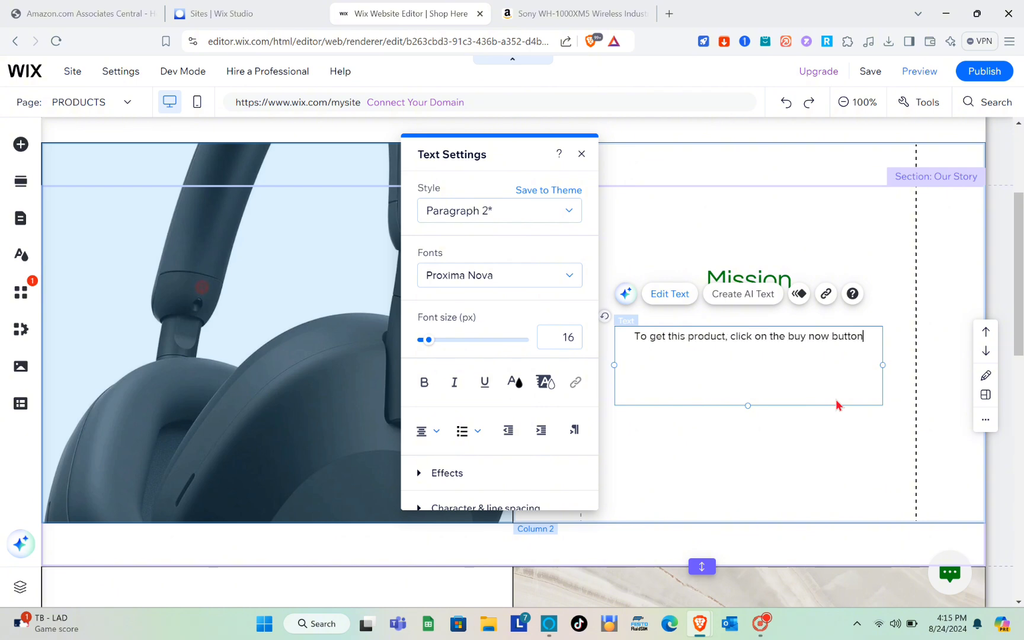
- Delete the Mission heading above the buying instruction in the column beside the headphones image
left_click(844, 437)
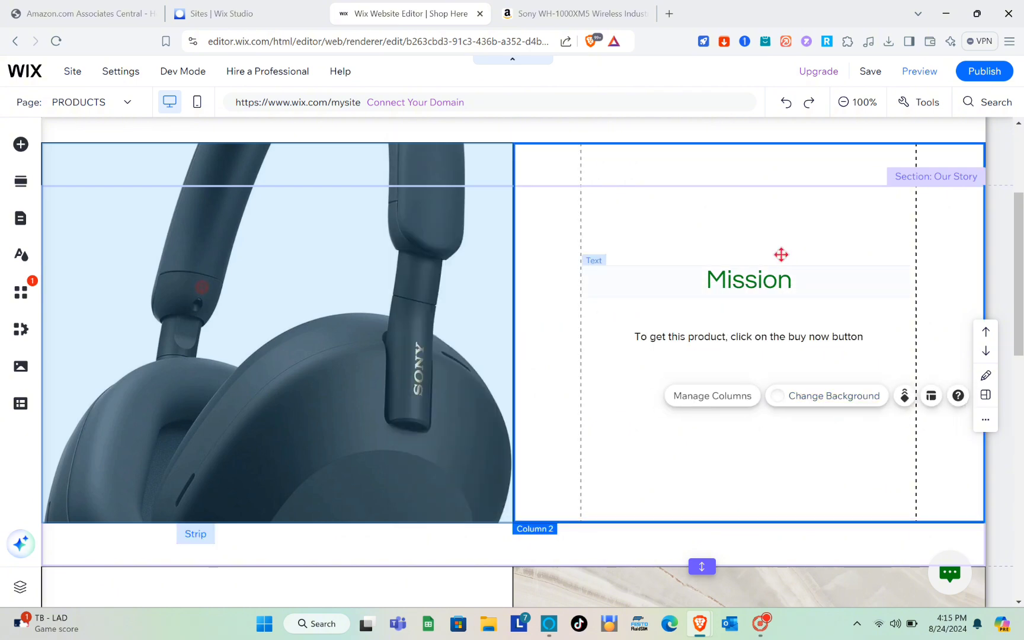
left_click(758, 284)
key("Delete")
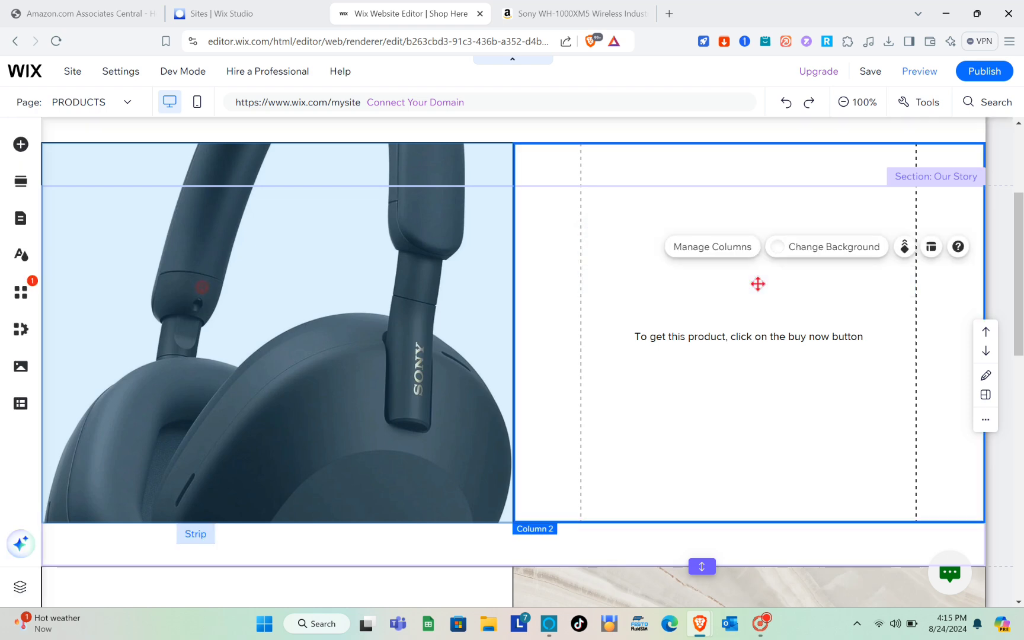
- Set the buying instruction's font size to 24 px and move the text box slightly higher in its column
double_click(741, 336)
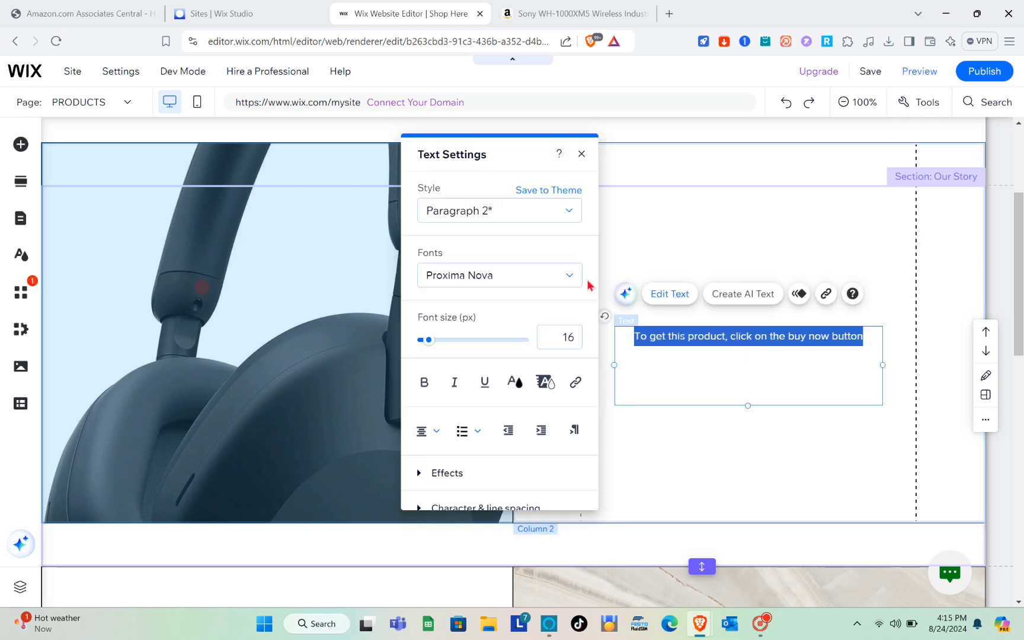
mouse_move(430, 346)
left_mouse_down()
mouse_move(459, 347)
mouse_move(431, 349)
left_mouse_up()
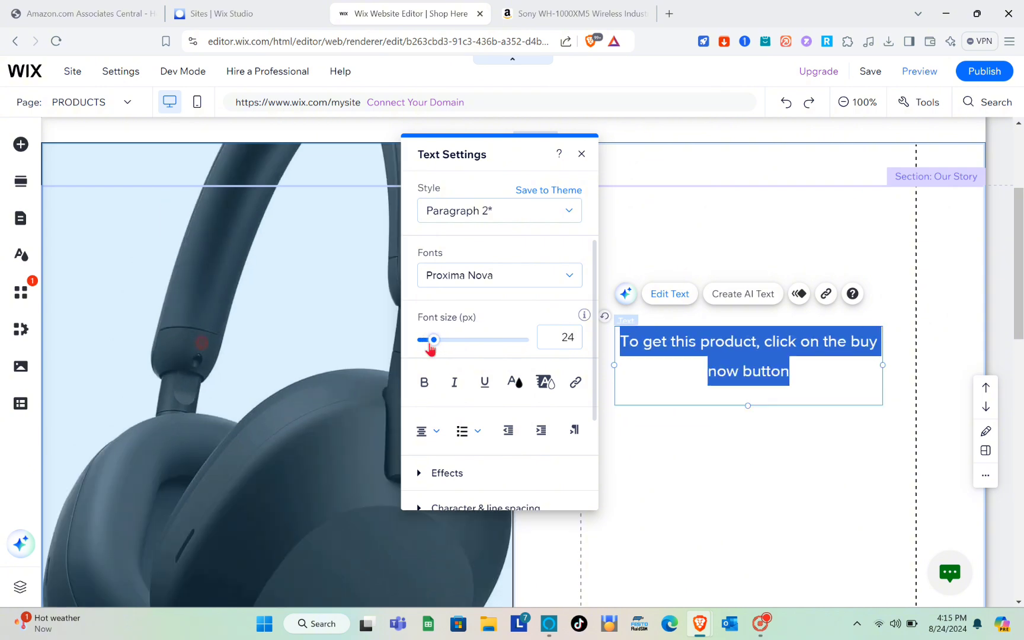
left_click(742, 200)
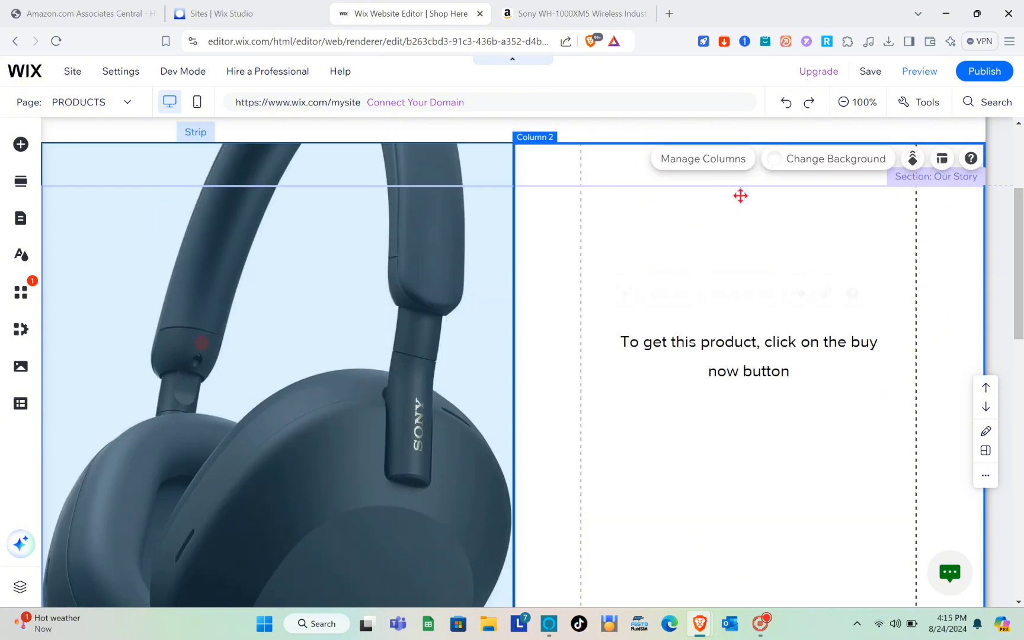
left_click(766, 355)
left_click_drag(767, 354, 765, 302)
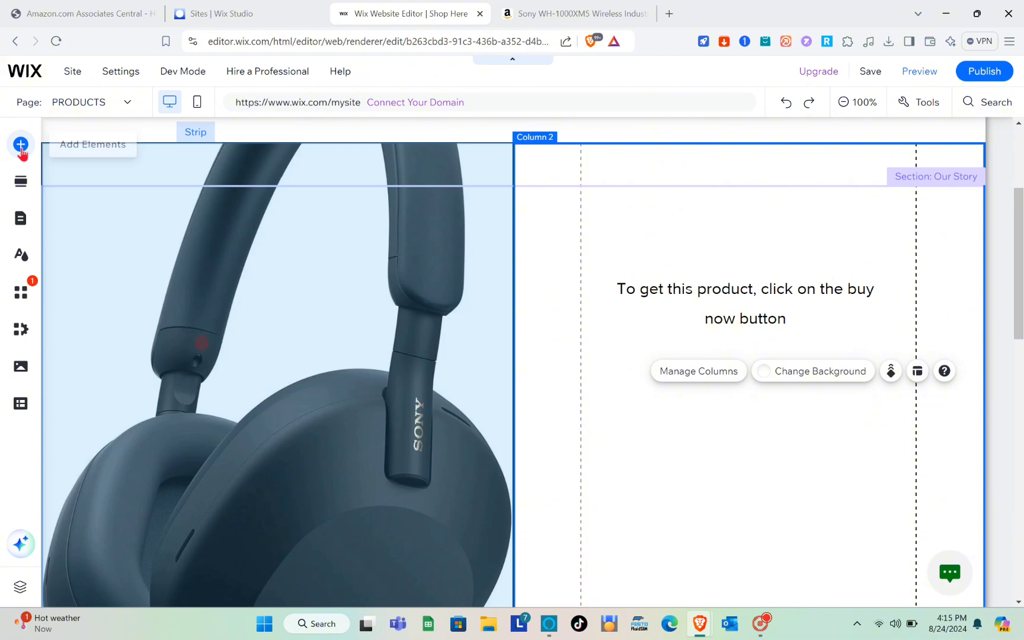
- Add the rounded light-blue JOIN US button from the Text & Icon Buttons and place it centred beneath the buying instruction
left_click(21, 148)
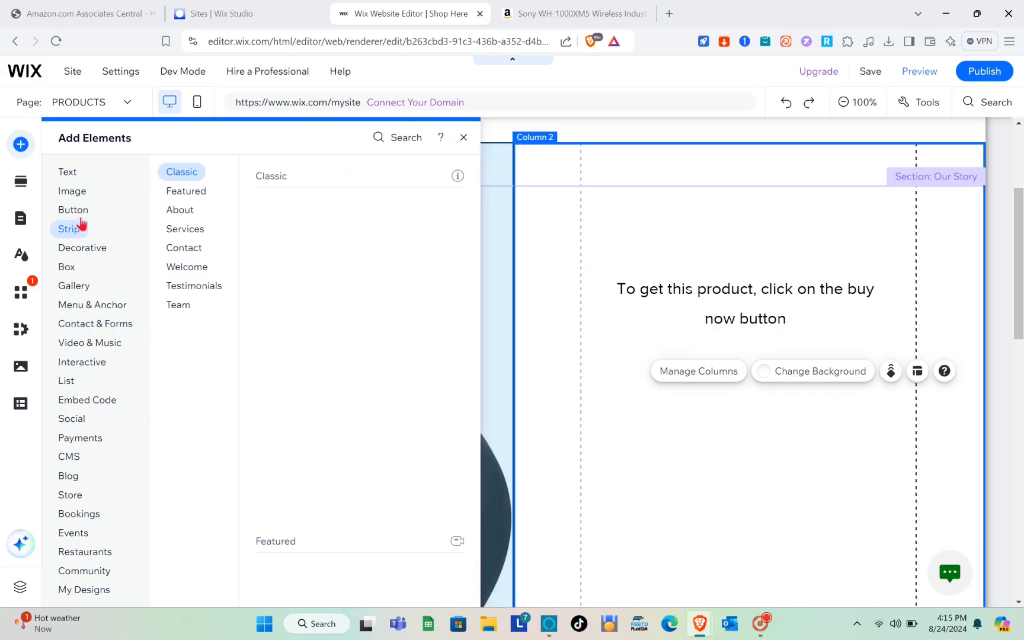
mouse_move(128, 212)
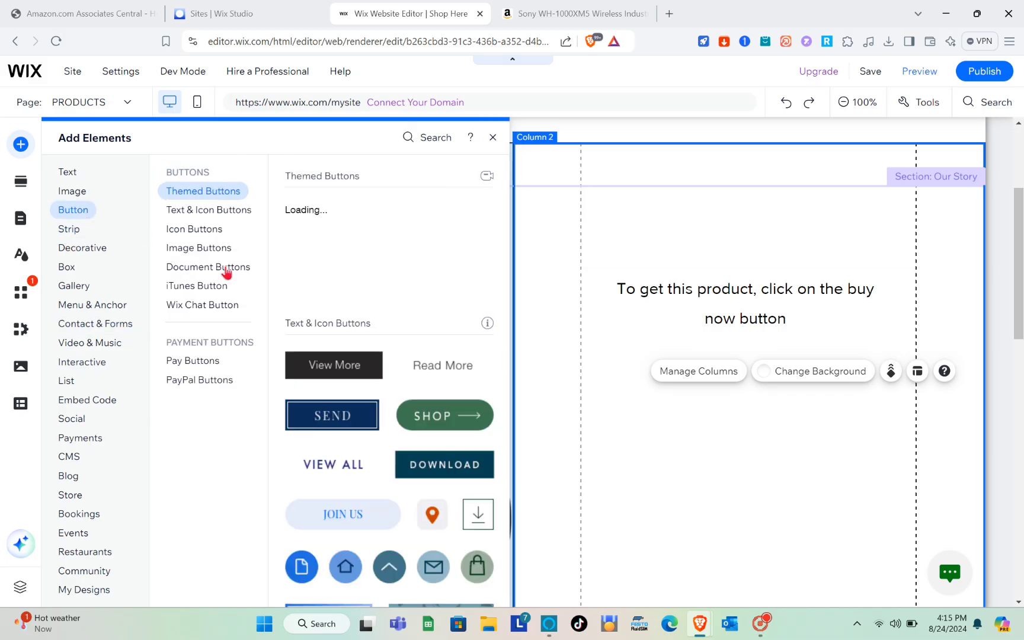
scroll(454, 415, "down", 2)
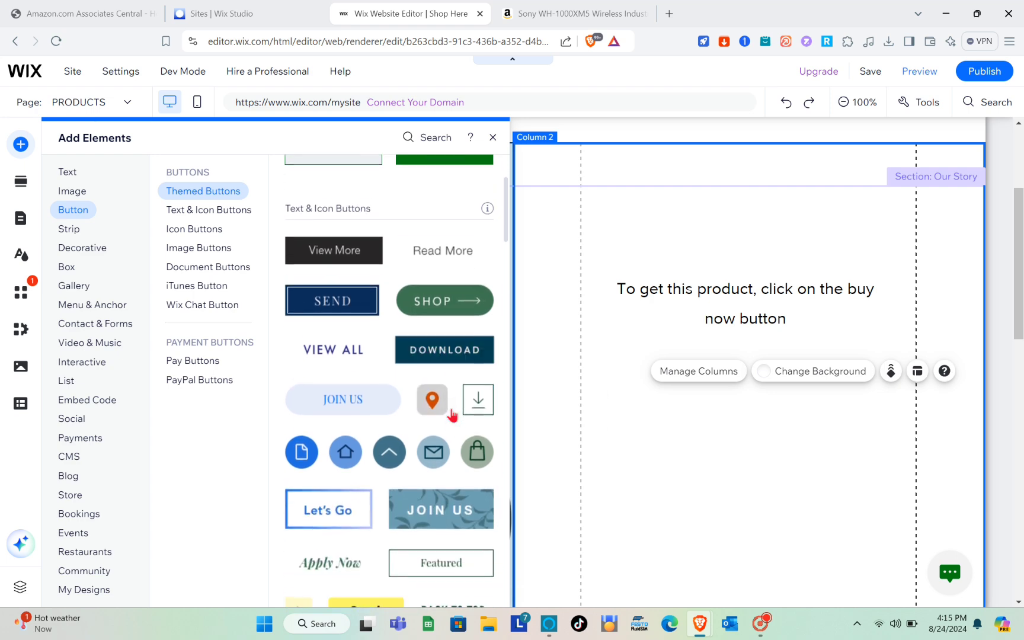
scroll(389, 423, "down", 1)
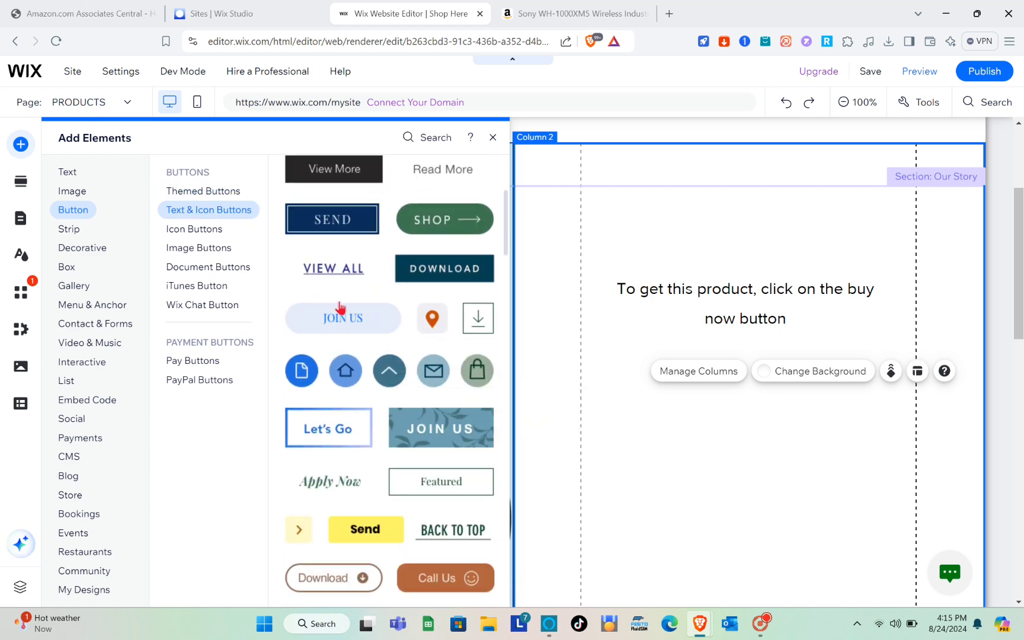
left_click_drag(374, 326, 744, 379)
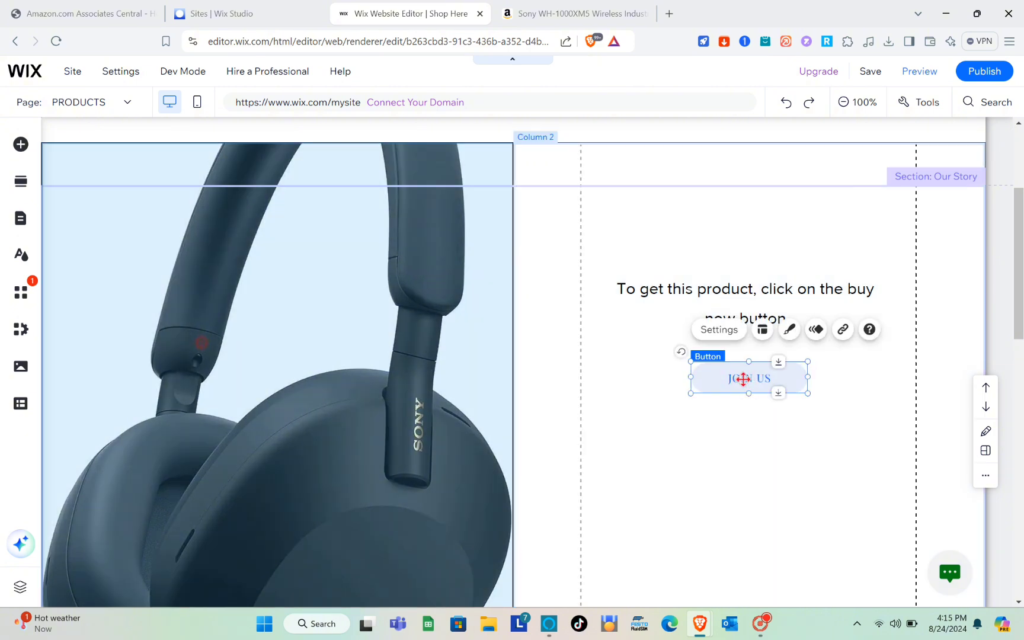
- Apply the black themed button design to the JOIN US button
left_click(744, 380)
left_click(790, 332)
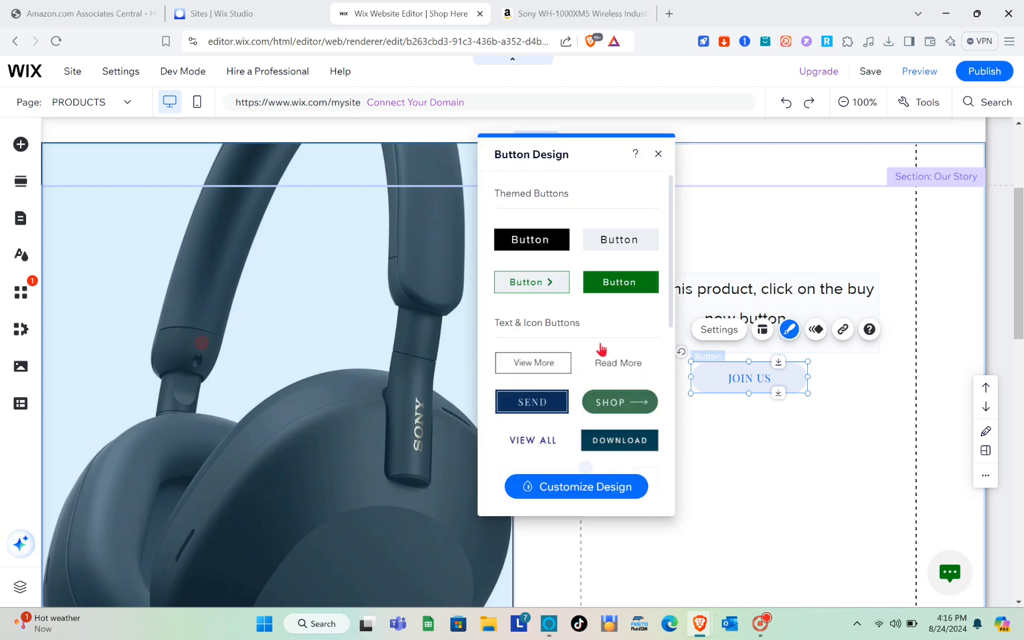
left_click(541, 248)
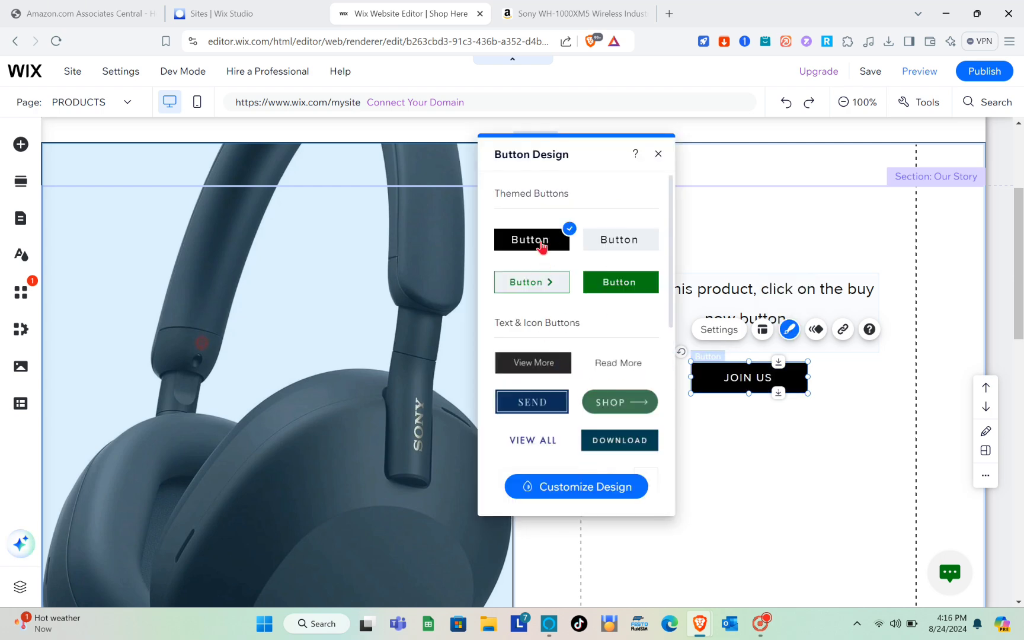
left_click(660, 154)
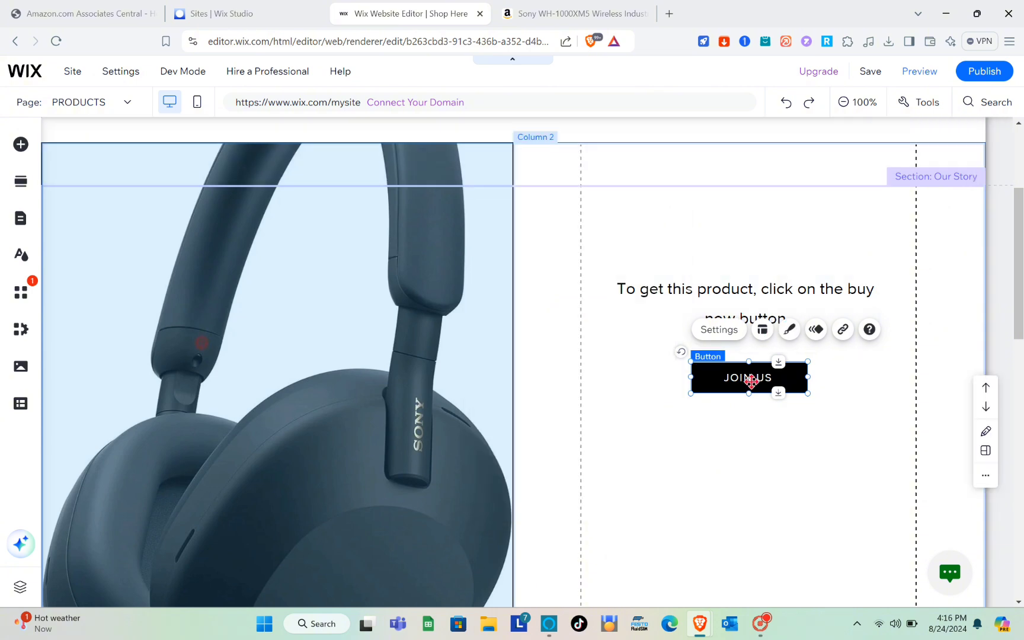
- Change the JOIN US button's text to "BUY NOW" and choose Web address as its link type
double_click(751, 381)
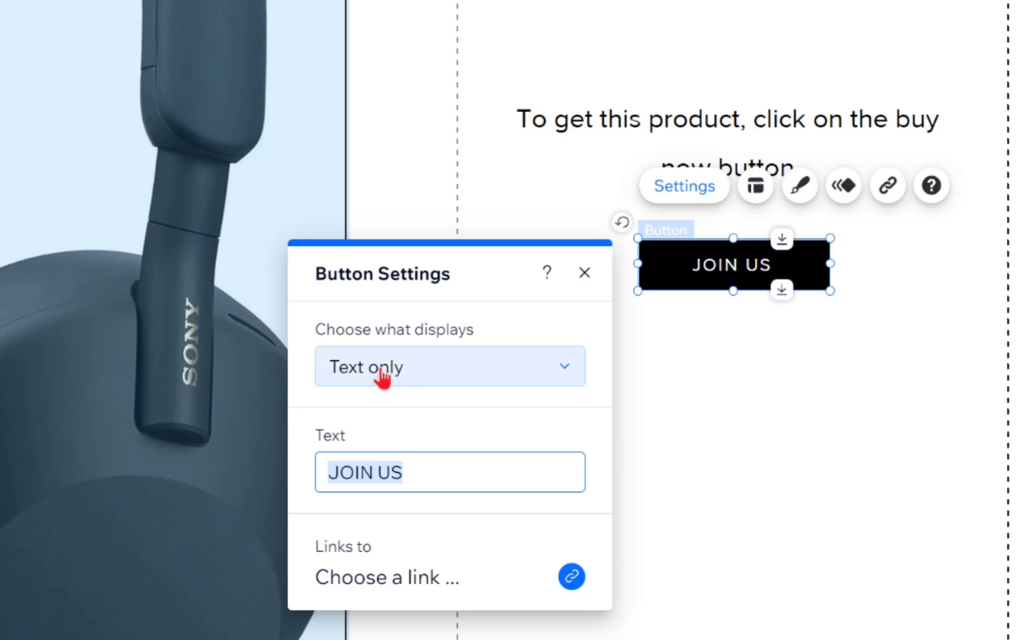
type("B")
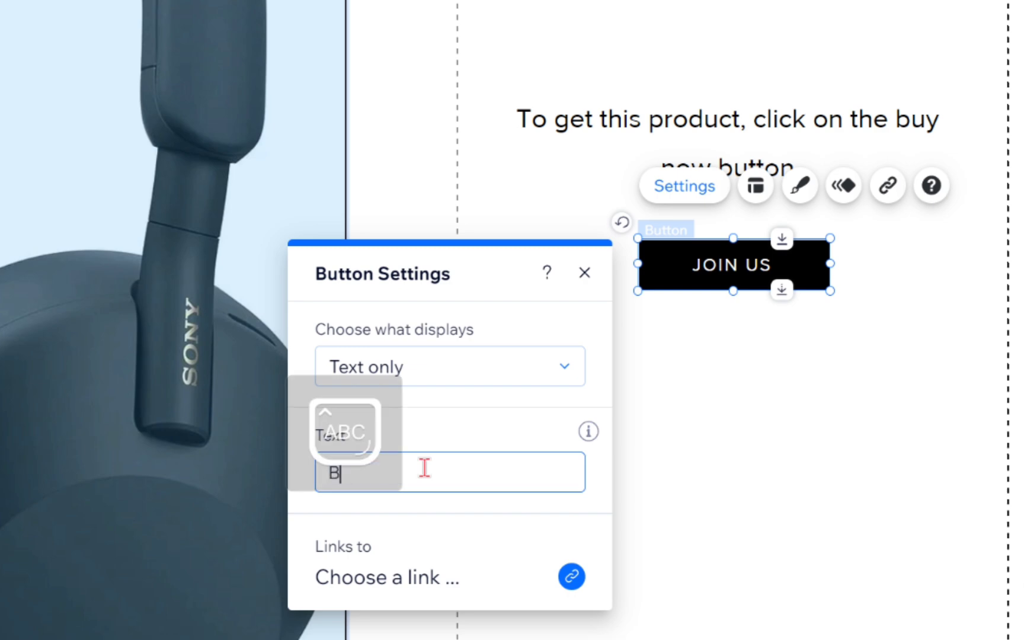
type("UY NOW")
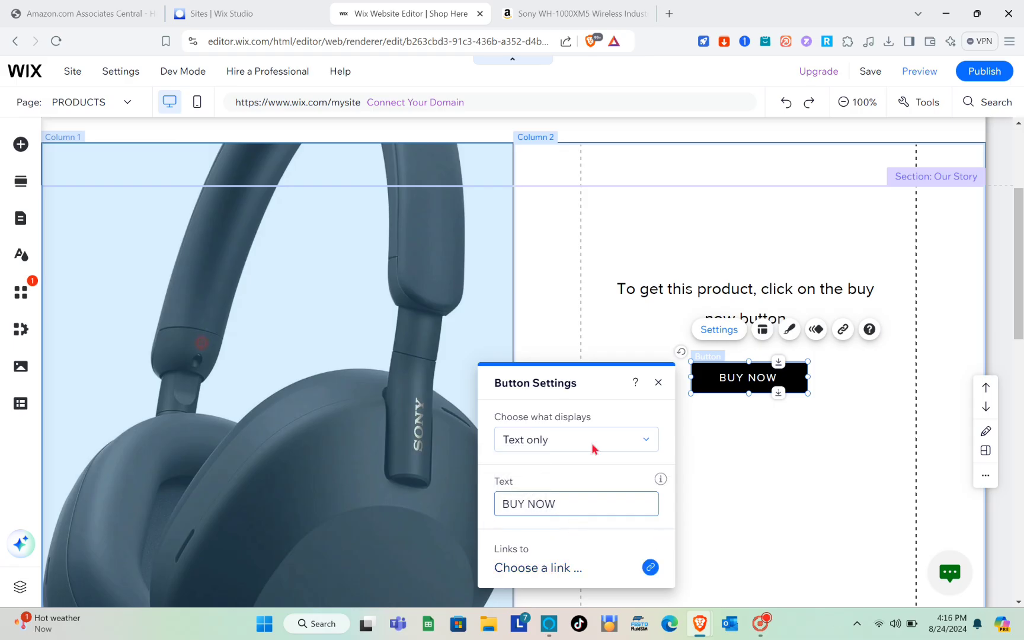
left_click(548, 572)
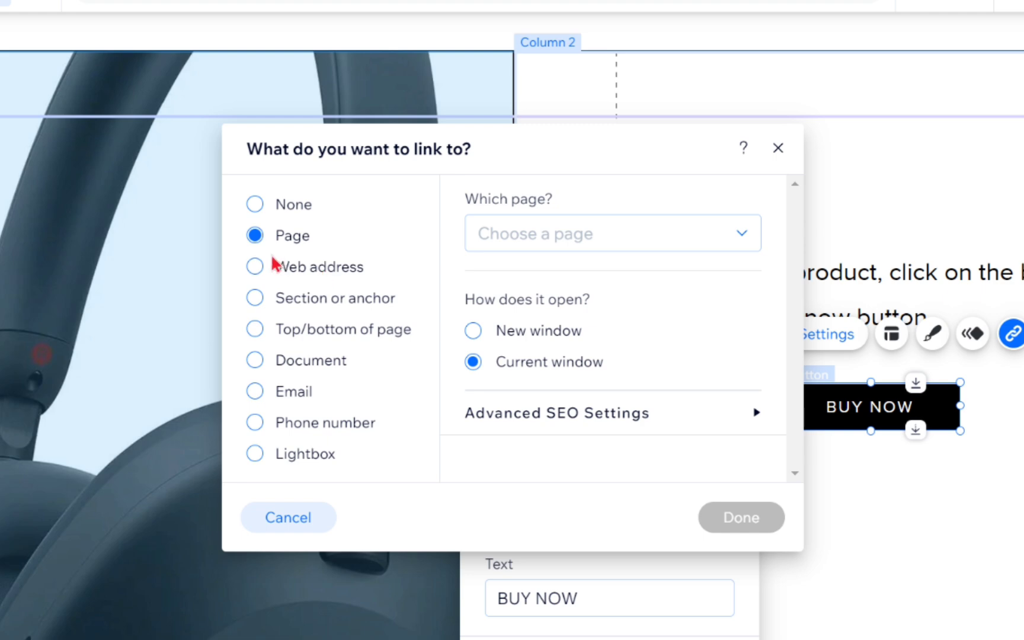
left_click(251, 268)
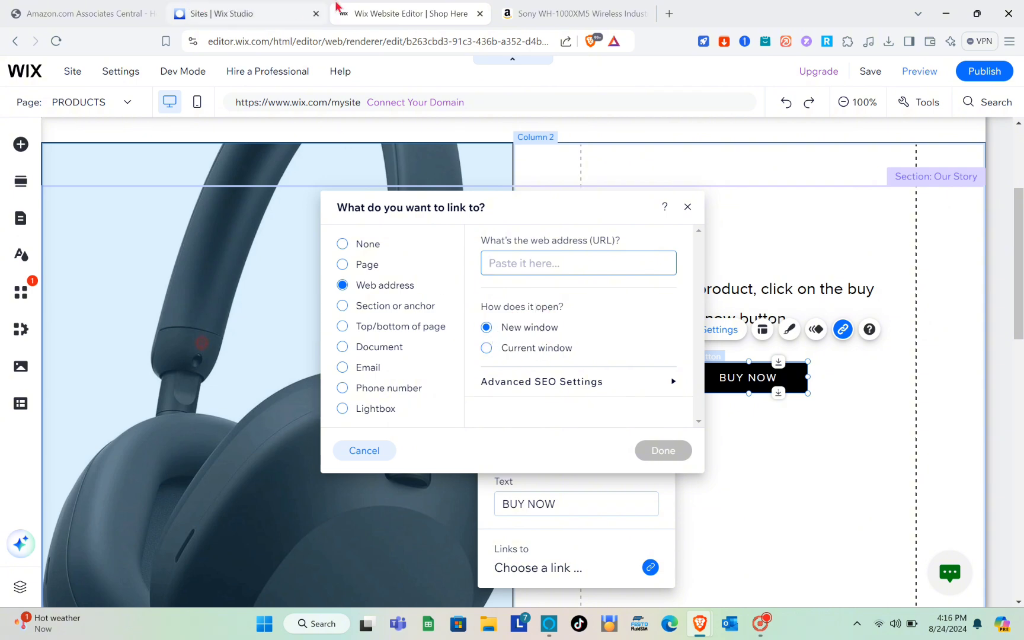
- Switch to the Amazon tab for the Sony WH-1000XM5 headphones, generate its SiteStripe short text link and copy it
left_click(563, 11)
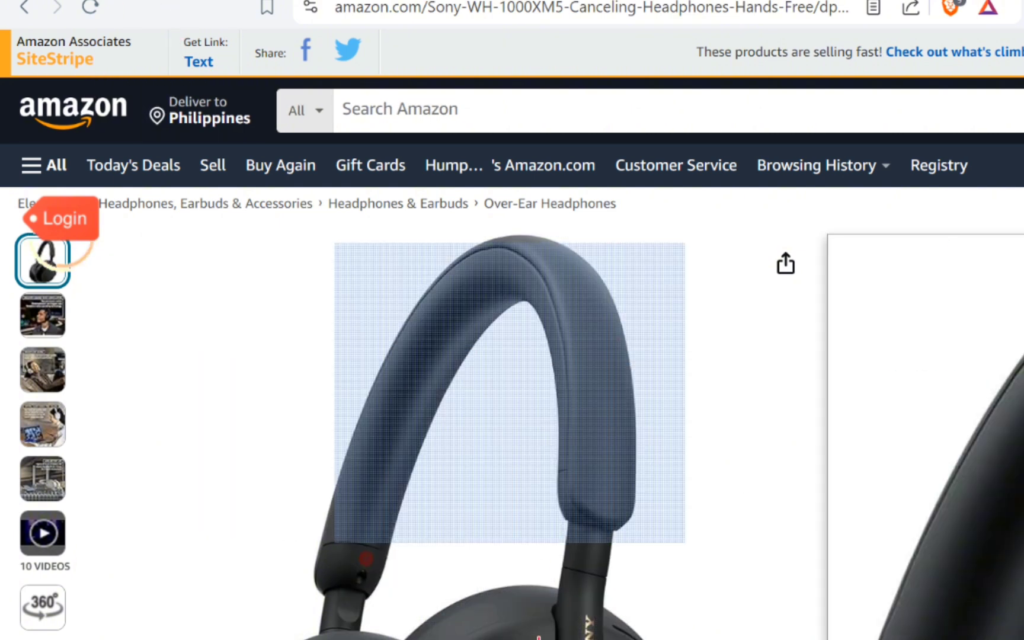
left_click(195, 66)
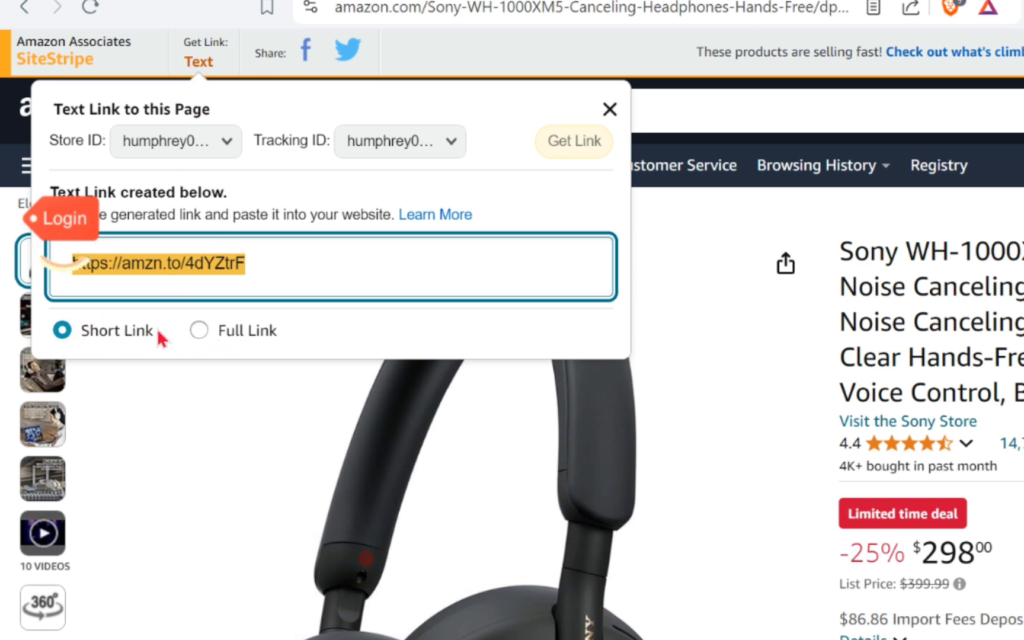
right_click(203, 269)
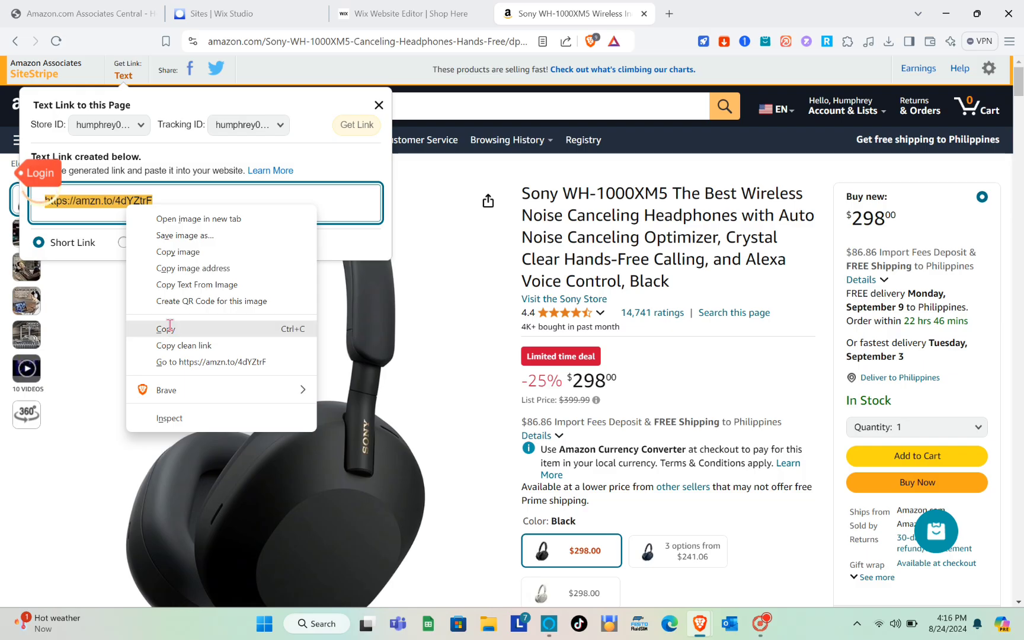
left_click(169, 329)
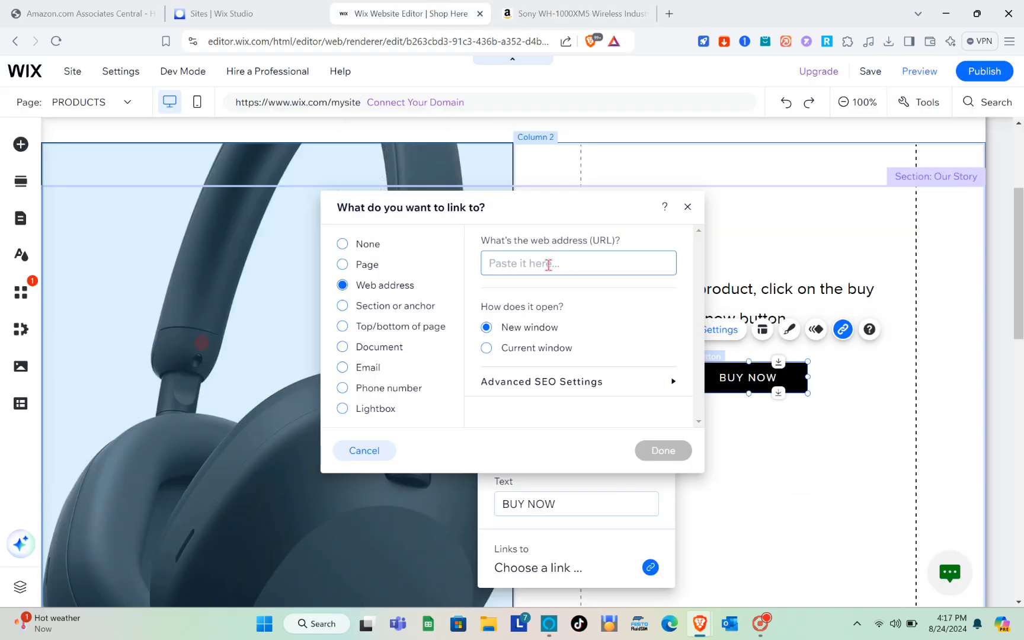
right_click(548, 264)
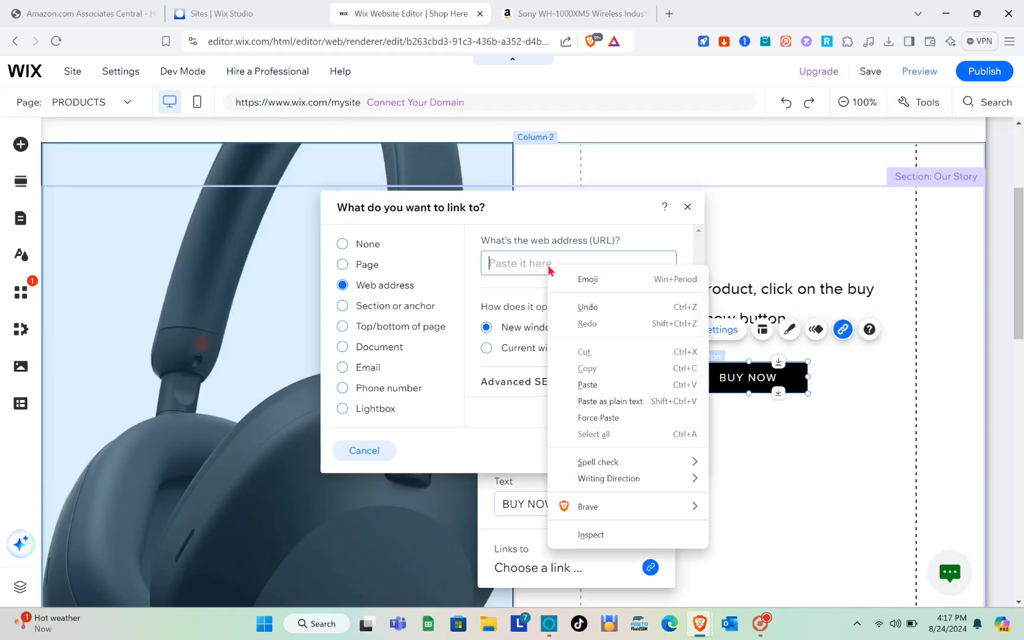
left_click(587, 385)
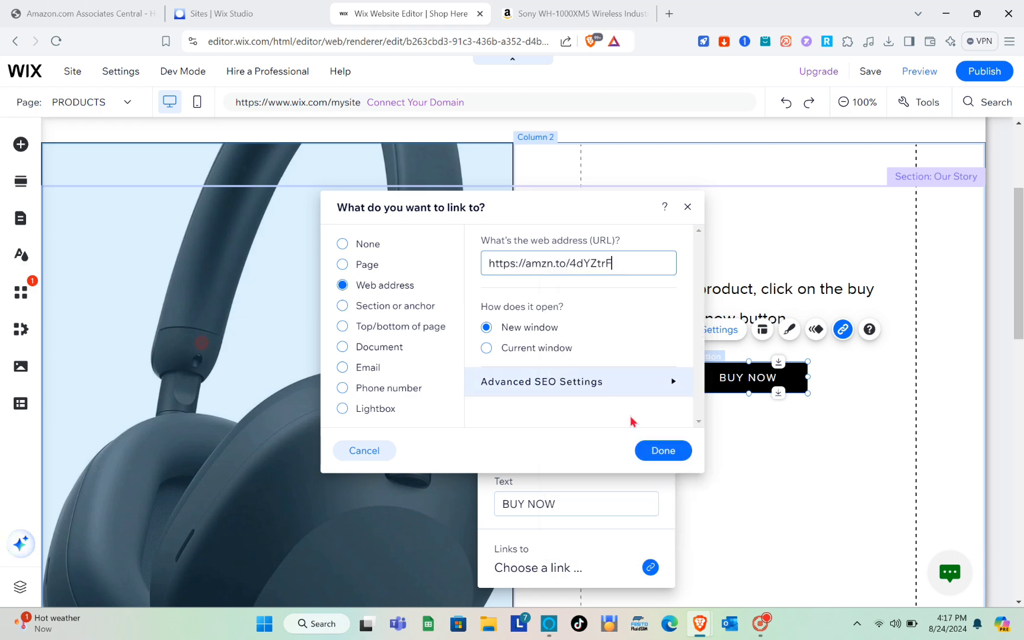
left_click(662, 451)
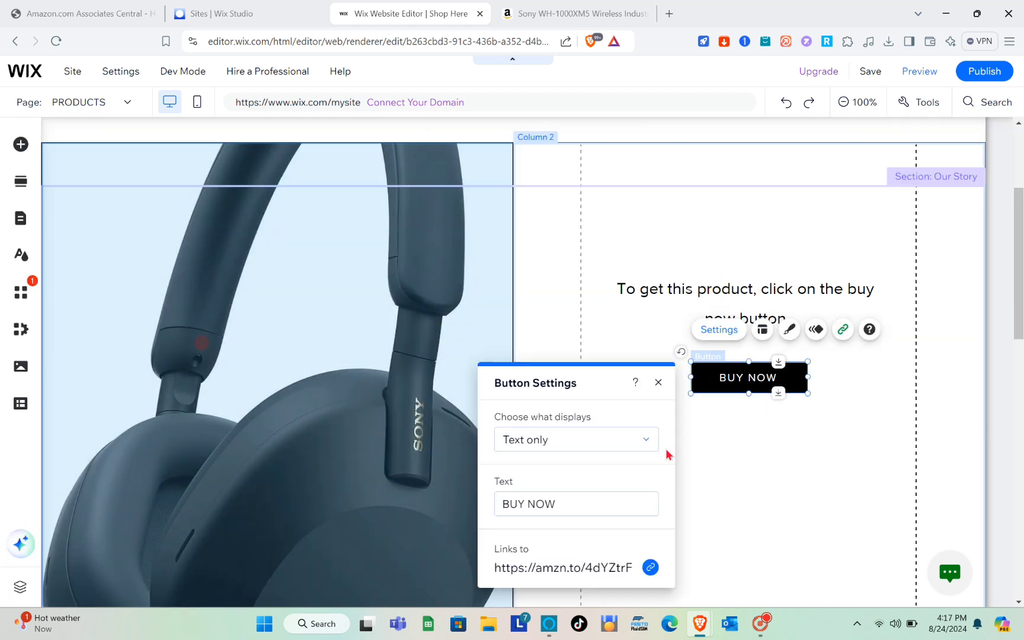
left_click(659, 382)
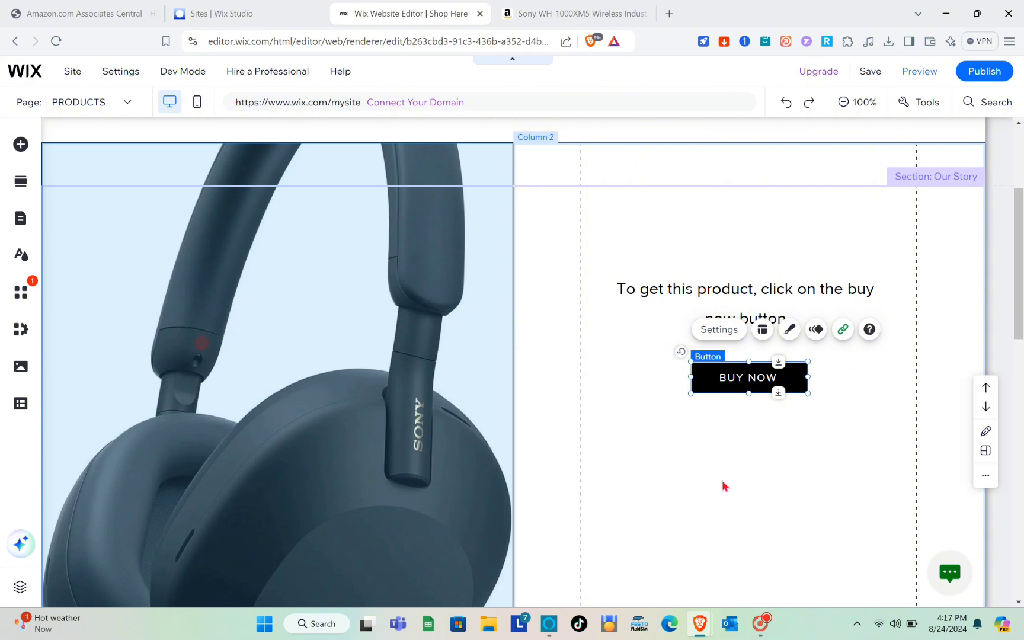
left_click(722, 482)
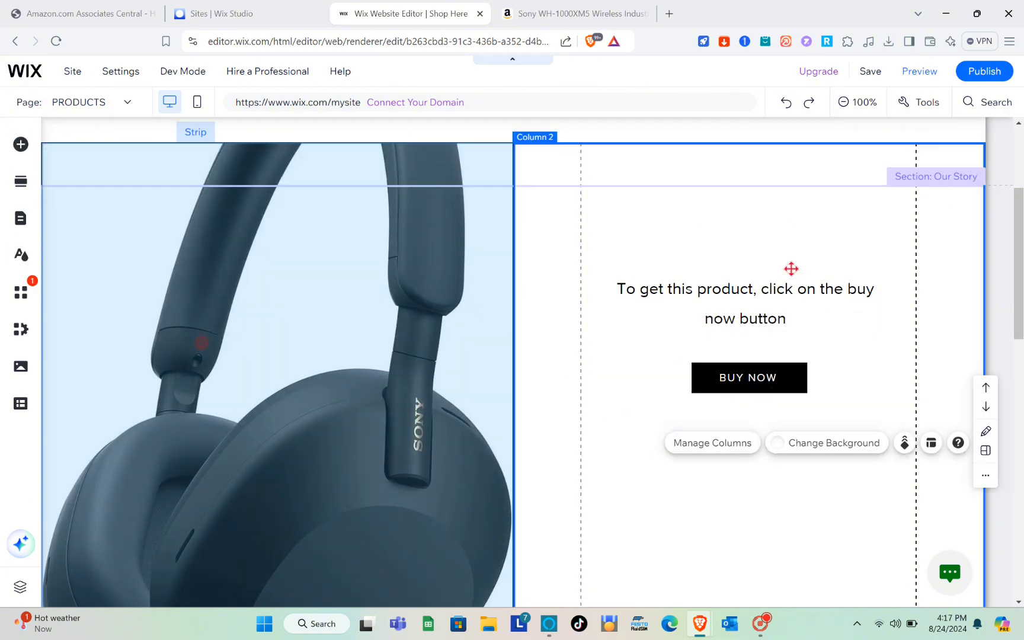
- Preview the site, visit the Home page, and return to the PRODUCTS page to examine the headphones section
left_click(920, 72)
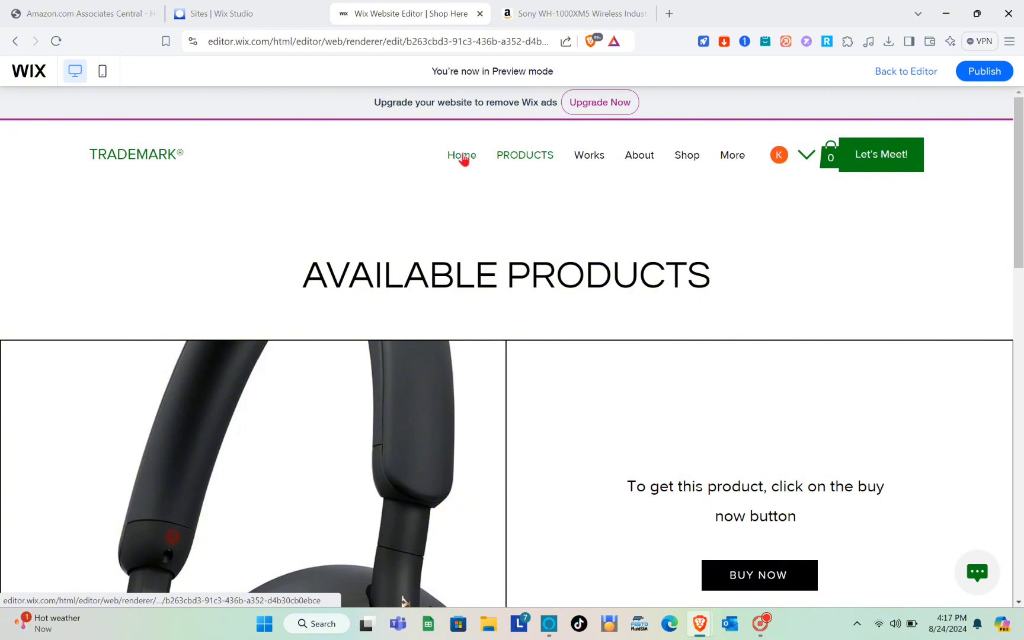
left_click(464, 158)
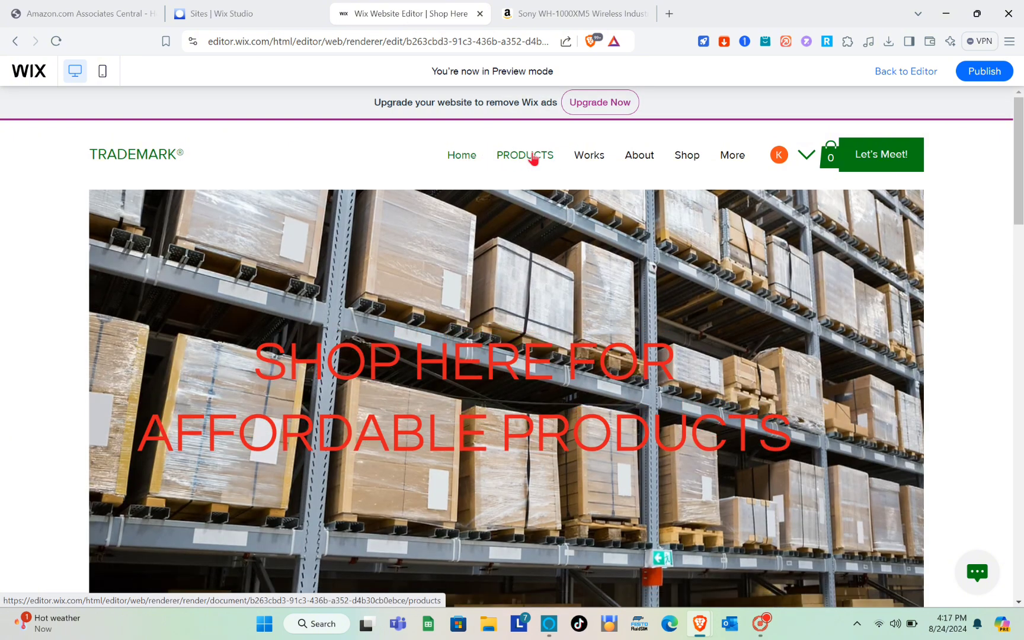
left_click(533, 158)
scroll(588, 395, "down", 9)
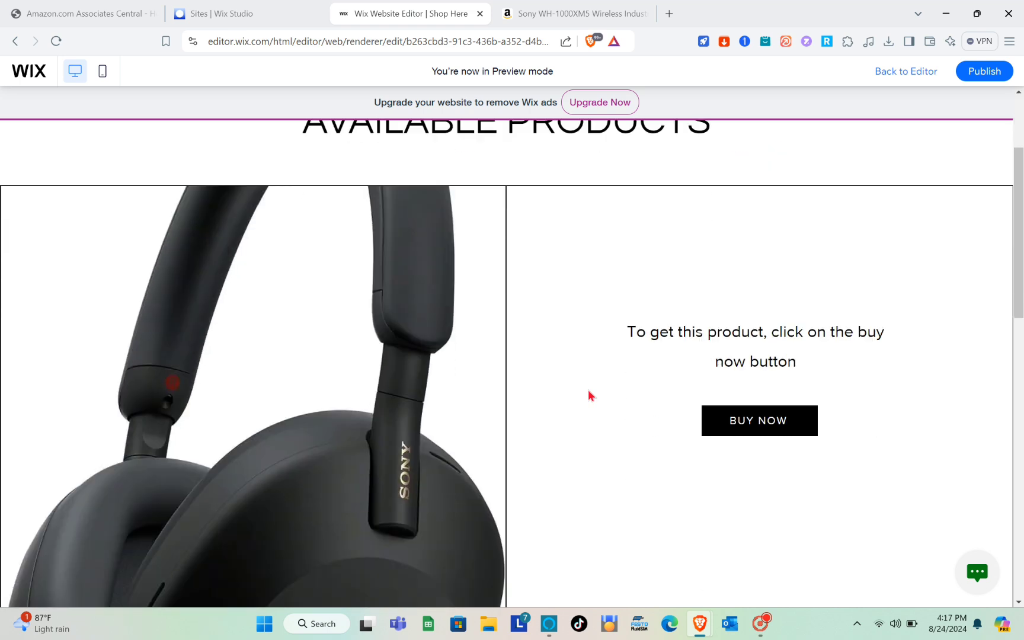
scroll(589, 394, "up", 5)
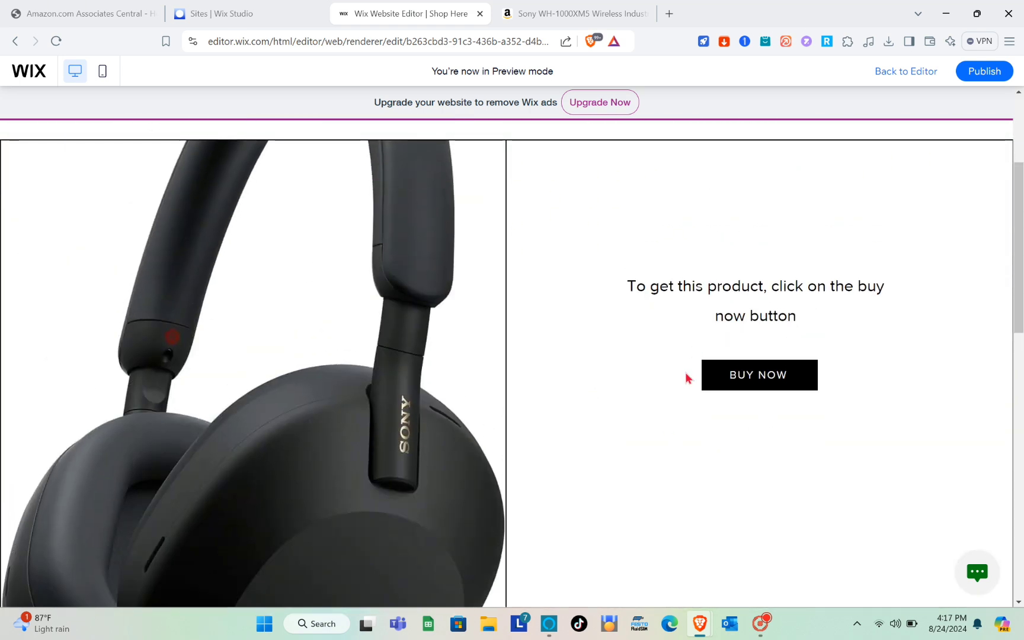
- Test the BUY NOW button in the preview, compare the Amazon page it opens with the original product tab, and return to the Wix preview
left_click(752, 384)
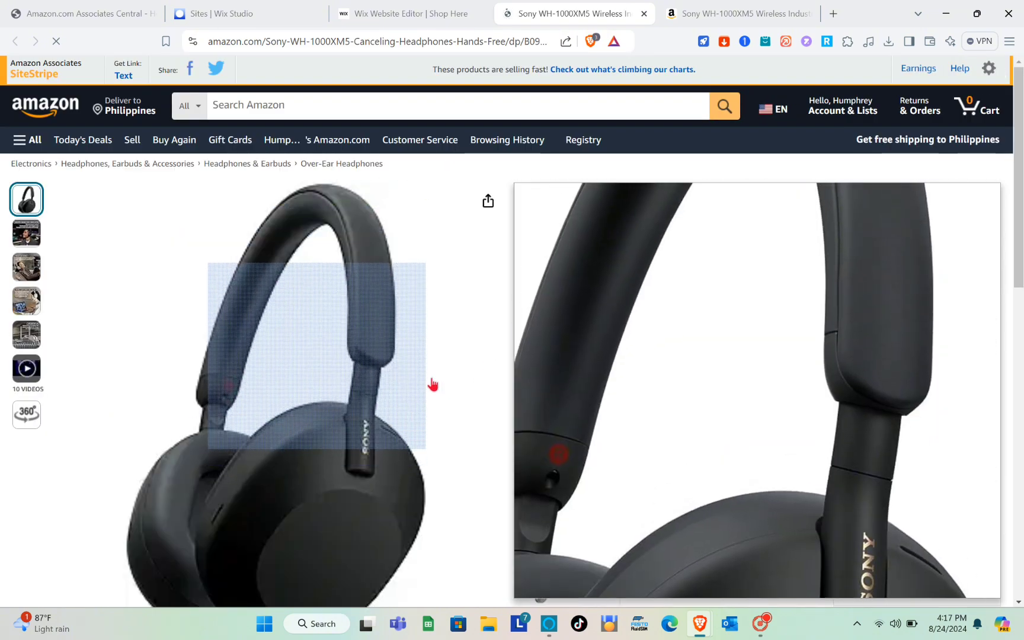
scroll(581, 418, "down", 2)
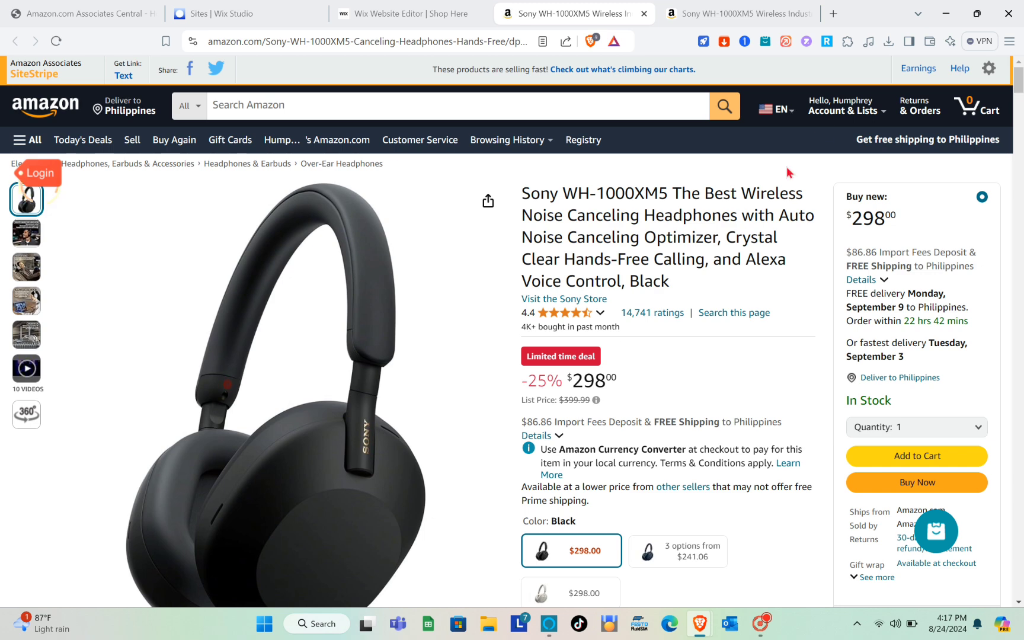
left_click(697, 7)
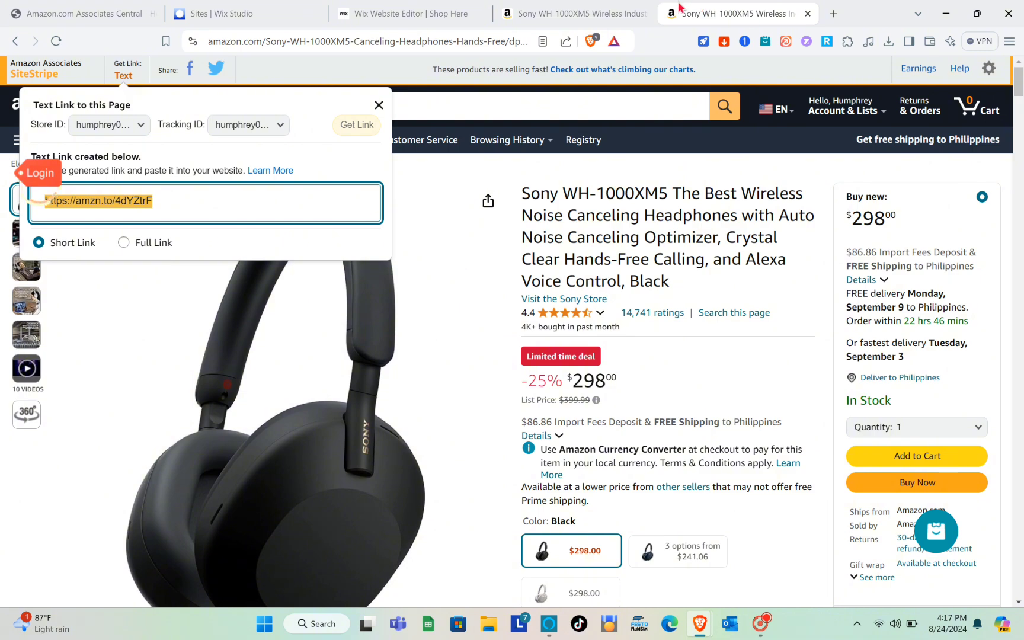
left_click(578, 13)
left_click(379, 13)
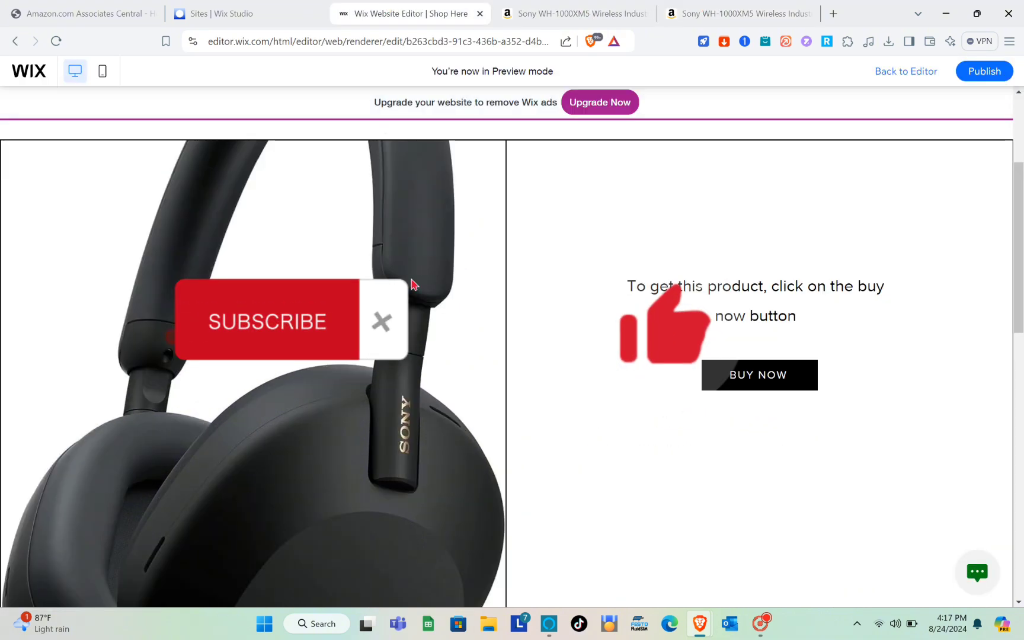